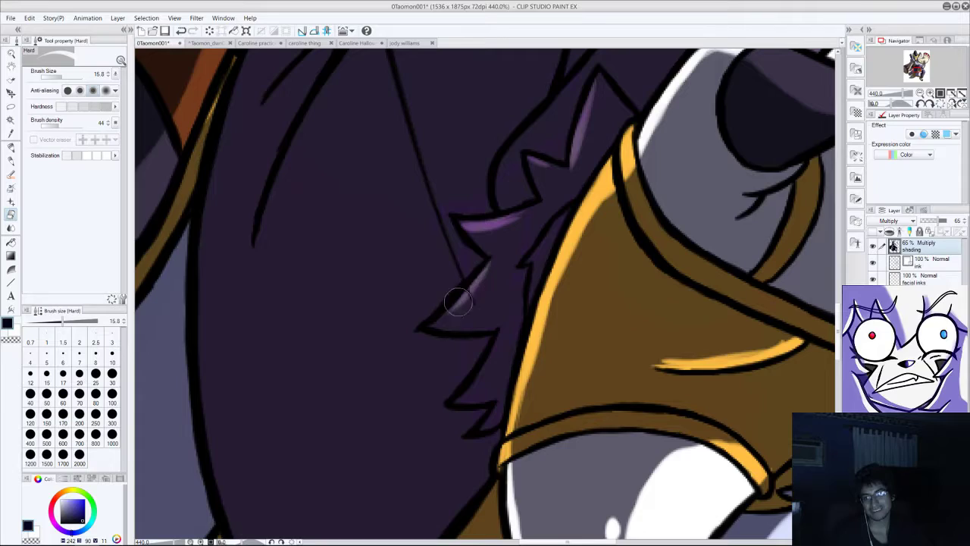
# Step: Erase the shading along the edge of the lower purple fur tuft beside the gold glove to form a highlight
pyautogui.moveTo(491, 341); pyautogui.dragTo(460, 393)
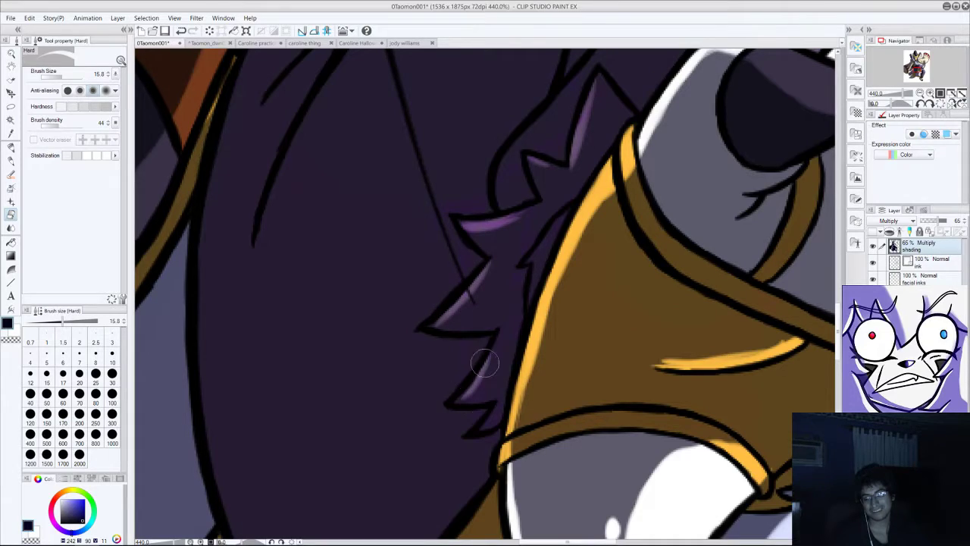
pyautogui.scroll(-7, 493, 337)
pyautogui.scroll(4, 491, 336)
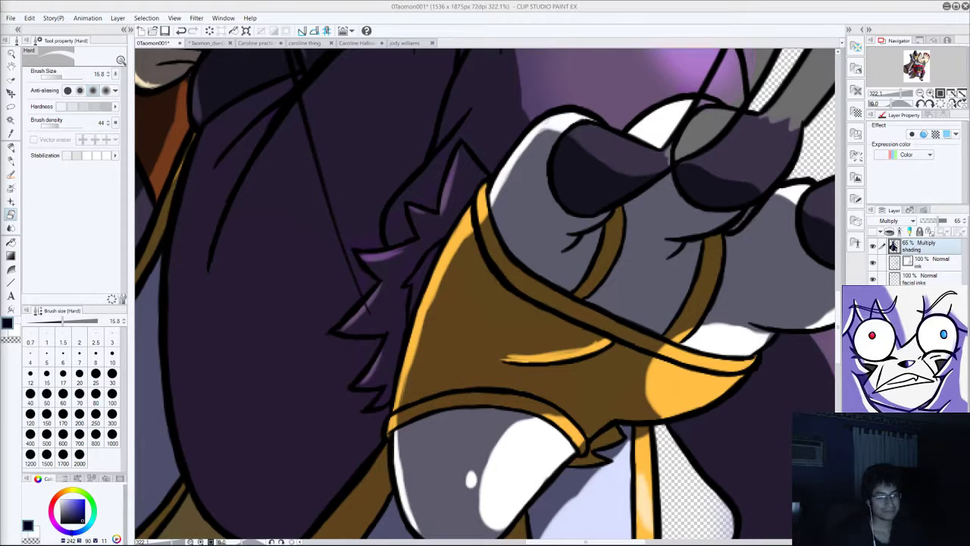
# Step: Erase a thin rim of shading along the inner curve of the purple leg, beside the cloth panel's gold border
pyautogui.scroll(-4, 427, 310)
pyautogui.scroll(5, 446, 274)
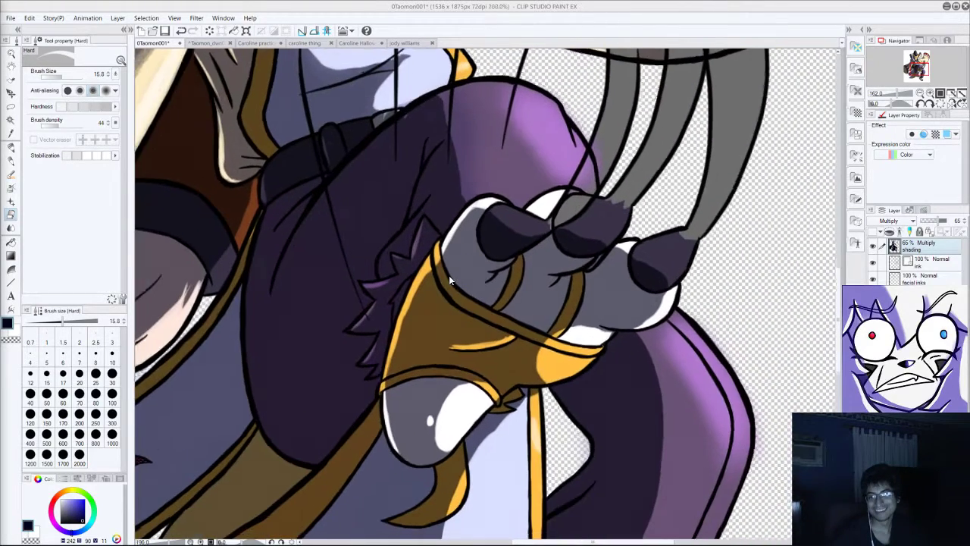
pyautogui.scroll(-3, 533, 185)
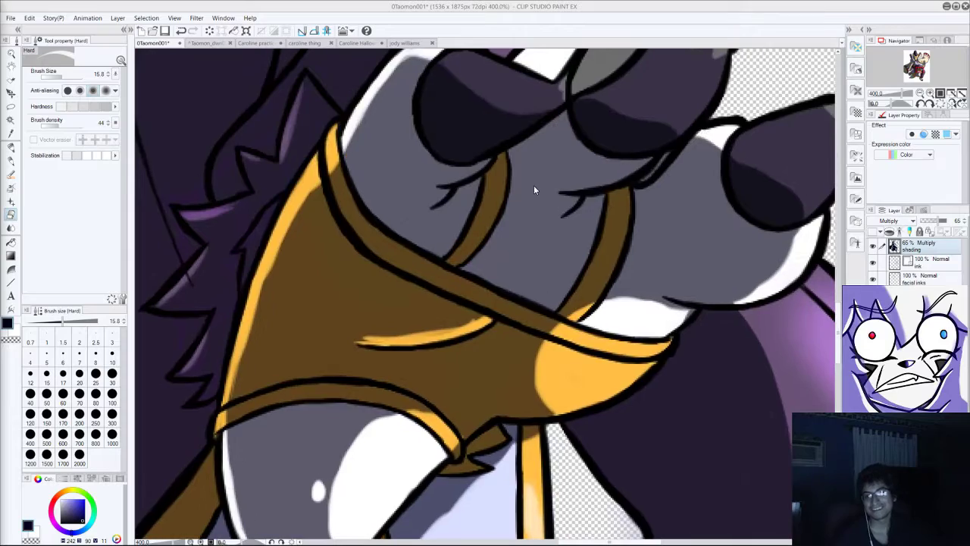
pyautogui.scroll(-4, 483, 190)
pyautogui.scroll(5, 562, 297)
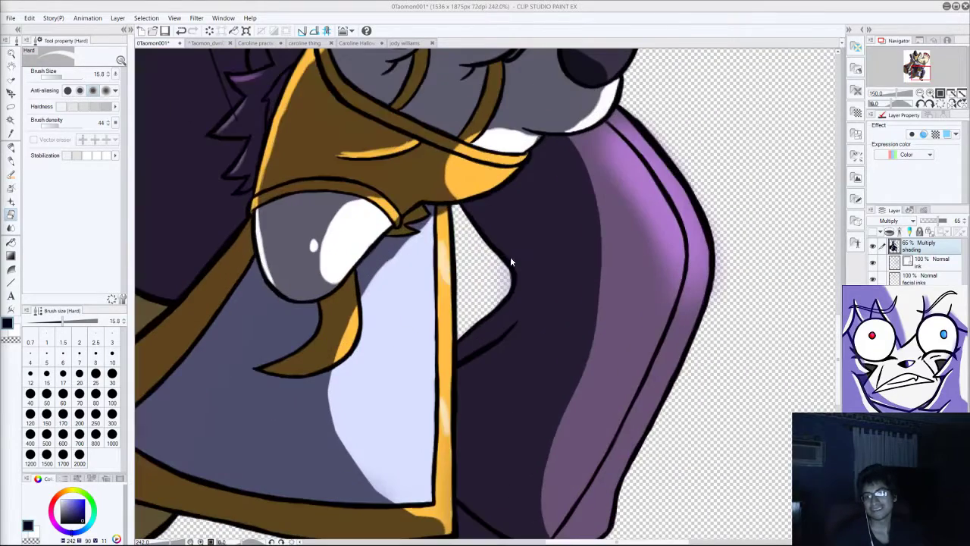
pyautogui.moveTo(473, 211)
pyautogui.mouseDown()
pyautogui.moveTo(516, 266)
pyautogui.moveTo(477, 218)
pyautogui.moveTo(517, 280)
pyautogui.moveTo(493, 323)
pyautogui.moveTo(518, 297)
pyautogui.moveTo(460, 351)
pyautogui.moveTo(508, 307)
pyautogui.moveTo(486, 328)
pyautogui.moveTo(516, 270)
pyautogui.moveTo(461, 344)
pyautogui.mouseUp()
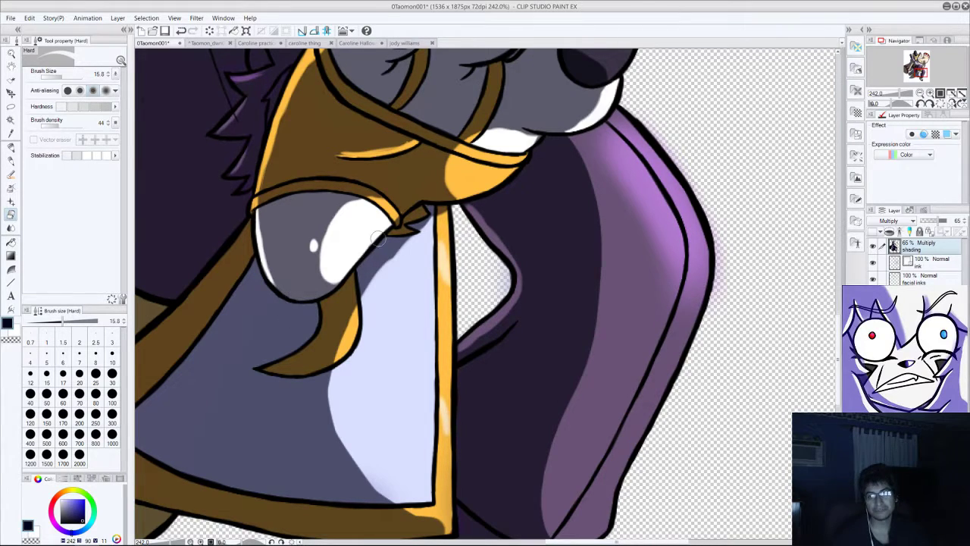
# Step: Erase shading above the knuckle creases of the raised paw's fingers to form small white highlights
pyautogui.scroll(-10, 412, 209)
pyautogui.scroll(7, 430, 145)
pyautogui.scroll(2, 429, 146)
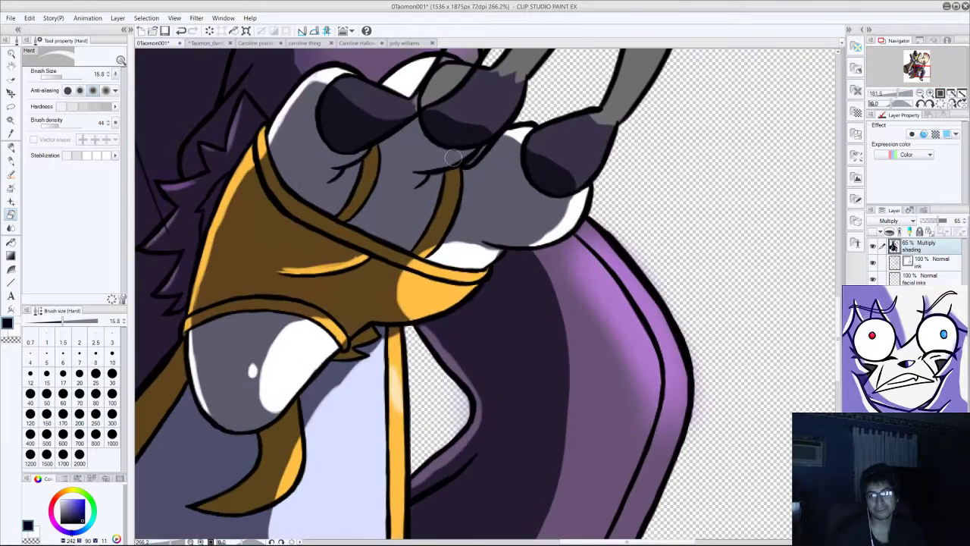
pyautogui.moveTo(457, 154); pyautogui.dragTo(412, 169)
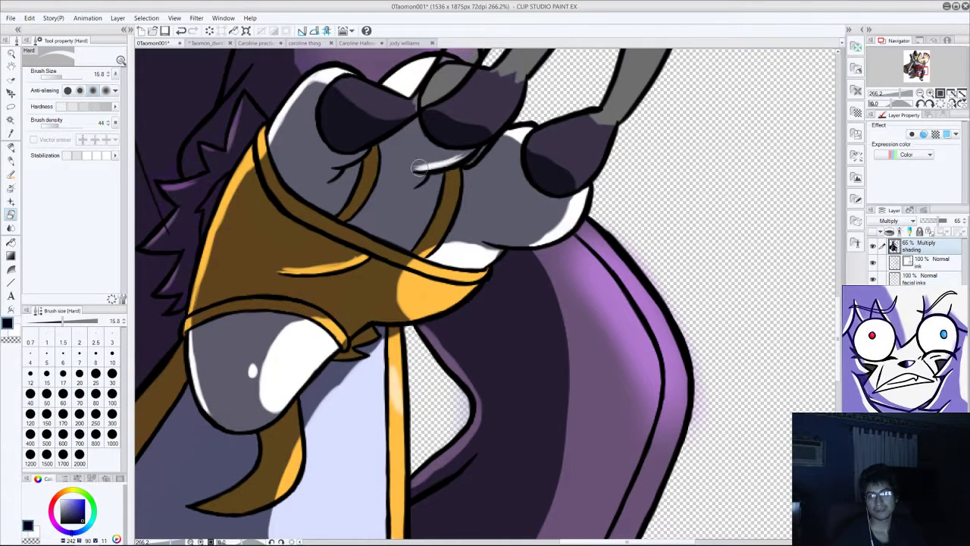
pyautogui.moveTo(350, 160); pyautogui.dragTo(329, 176)
# Step: Erase shading along the back edge of the foot and the gold ankle wrap to form a rim highlight
pyautogui.scroll(-13, 290, 137)
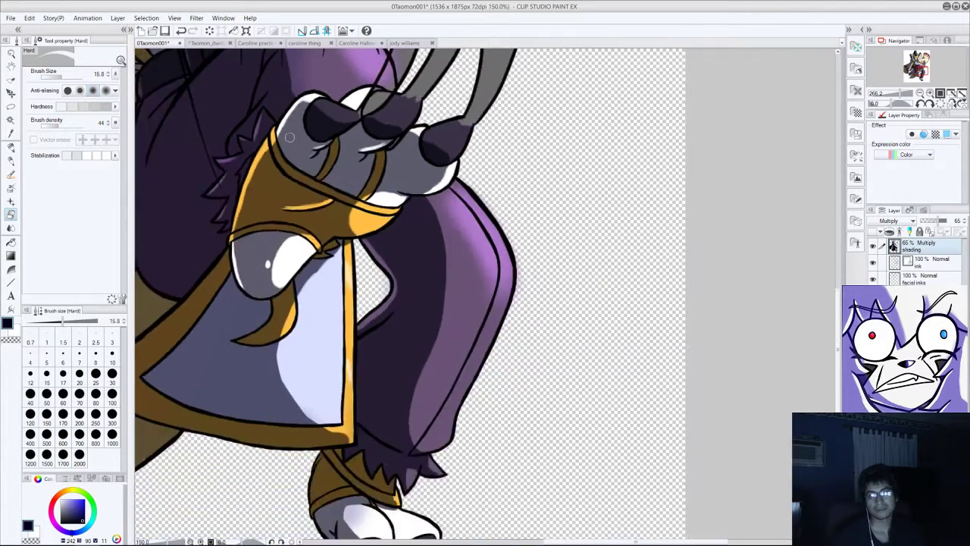
pyautogui.scroll(5, 278, 349)
pyautogui.scroll(3, 303, 325)
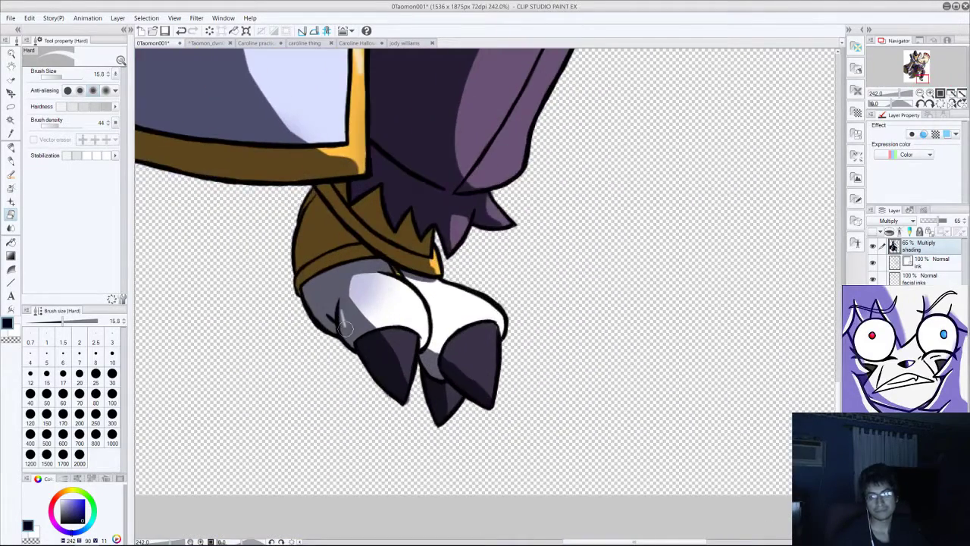
pyautogui.moveTo(340, 318)
pyautogui.mouseDown()
pyautogui.moveTo(302, 286)
pyautogui.moveTo(325, 320)
pyautogui.mouseUp()
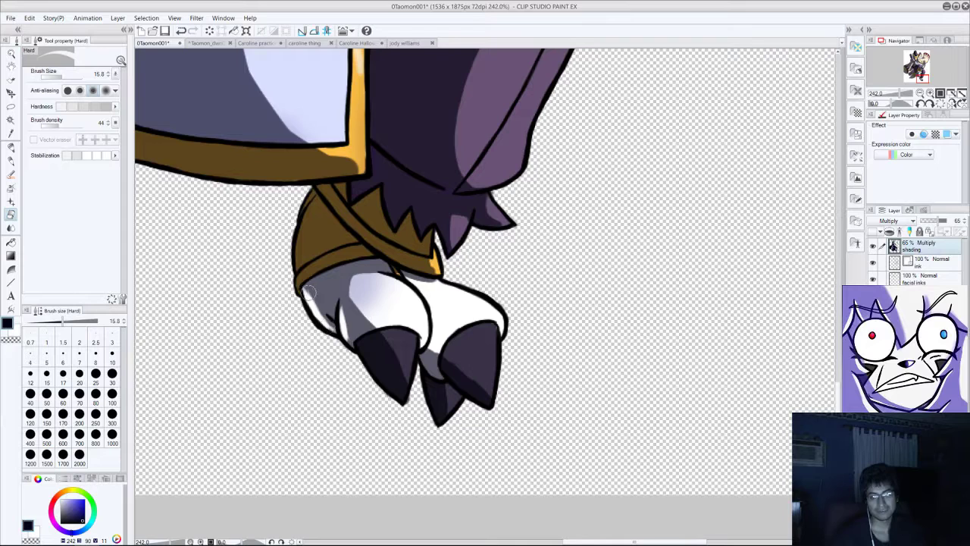
pyautogui.moveTo(305, 209); pyautogui.dragTo(300, 282)
pyautogui.moveTo(297, 248); pyautogui.dragTo(300, 253)
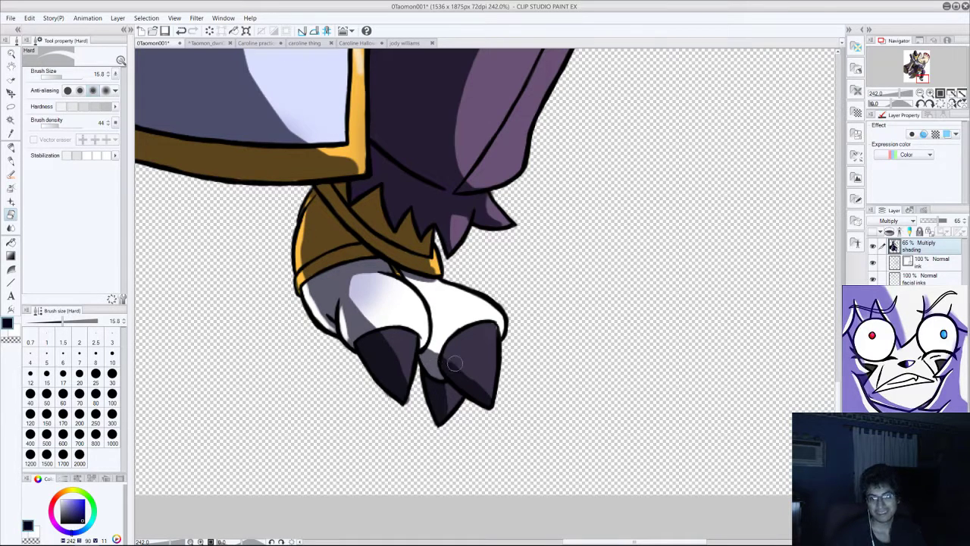
# Step: Erase shading on the foot's front claw and the small toe between the claws, and undo the last stroke
pyautogui.moveTo(473, 370); pyautogui.dragTo(489, 394)
pyautogui.moveTo(433, 369)
pyautogui.mouseDown()
pyautogui.moveTo(427, 363)
pyautogui.moveTo(434, 374)
pyautogui.mouseUp()
pyautogui.hotkey('ctrl', 'z')
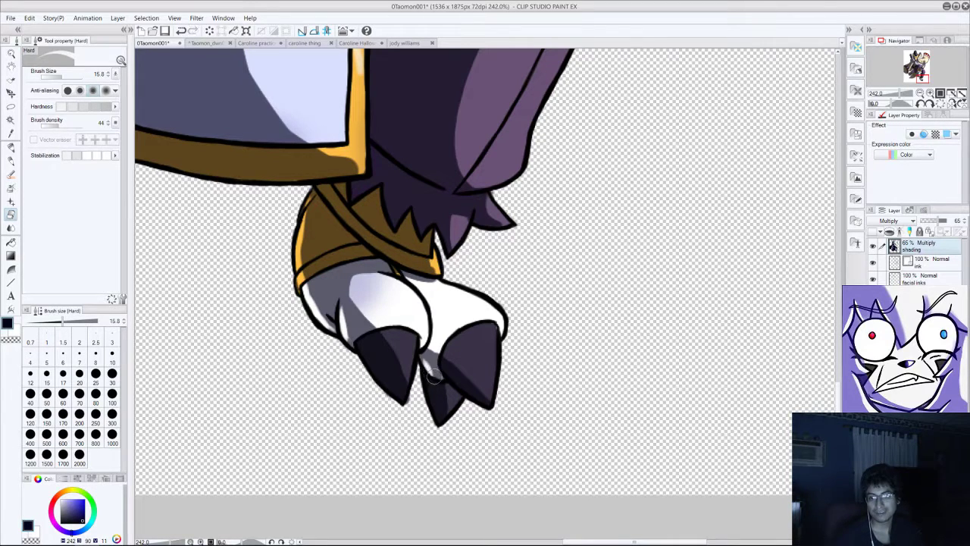
# Step: Erase the shading along the tail's lower edge, from its yellow base toward the white tip
pyautogui.scroll(-12, 360, 238)
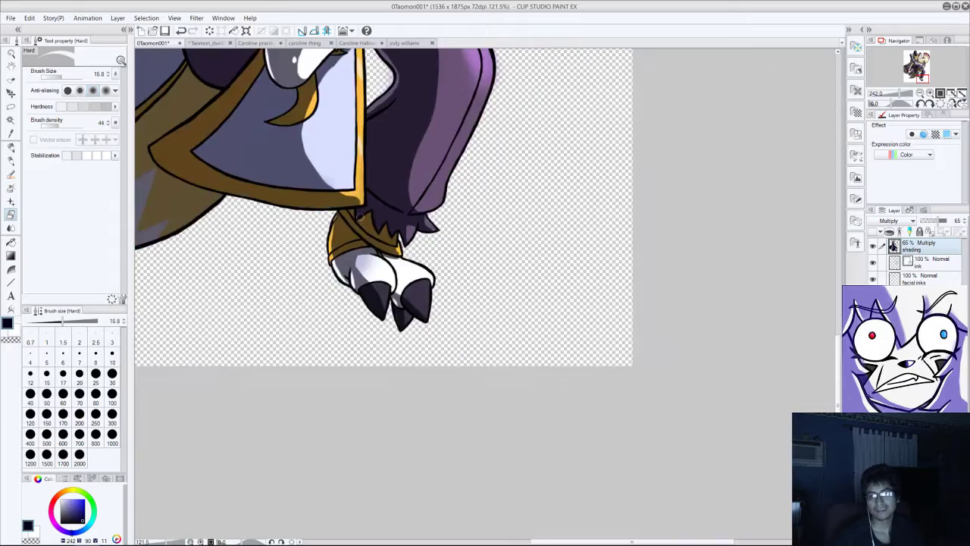
pyautogui.scroll(7, 220, 227)
pyautogui.scroll(-7, 219, 221)
pyautogui.scroll(12, 232, 186)
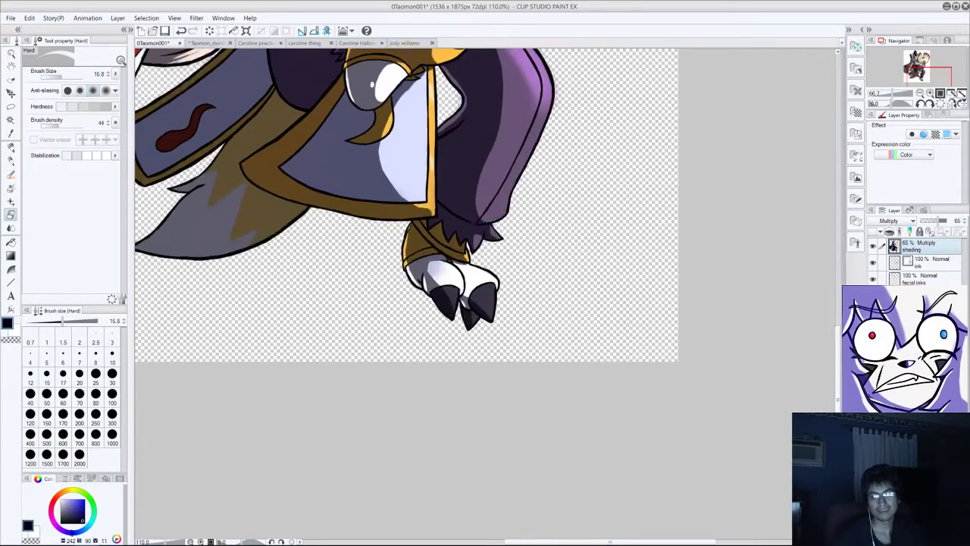
pyautogui.moveTo(308, 241); pyautogui.dragTo(241, 277)
pyautogui.moveTo(315, 233); pyautogui.dragTo(220, 288)
pyautogui.moveTo(316, 233); pyautogui.dragTo(187, 305)
pyautogui.moveTo(241, 284)
pyautogui.mouseDown()
pyautogui.moveTo(202, 298)
pyautogui.moveTo(279, 253)
pyautogui.moveTo(156, 310)
pyautogui.moveTo(235, 288)
pyautogui.moveTo(152, 307)
pyautogui.mouseUp()
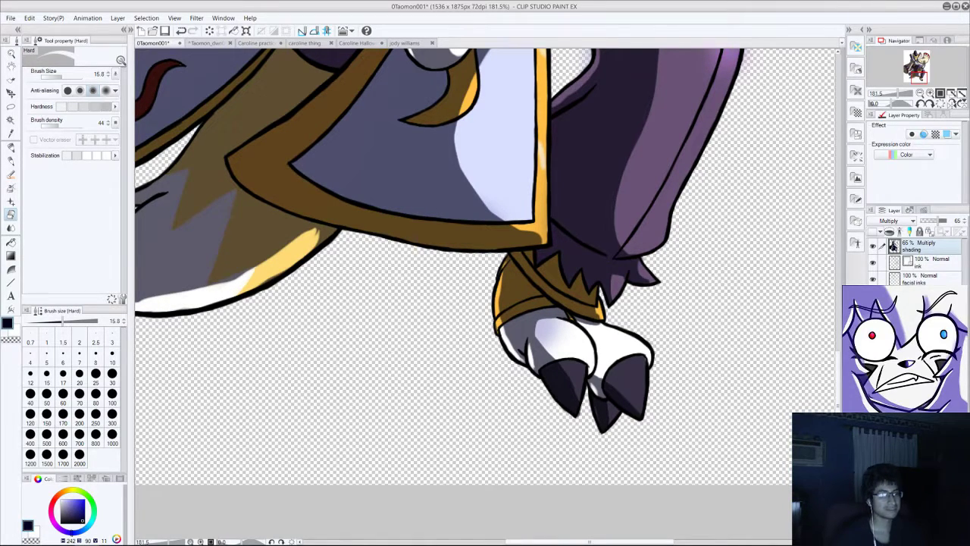
# Step: Extend the erased highlight further along the tail's lower white edge and clean up its yellow end
pyautogui.scroll(-4, 250, 231)
pyautogui.scroll(5, 164, 202)
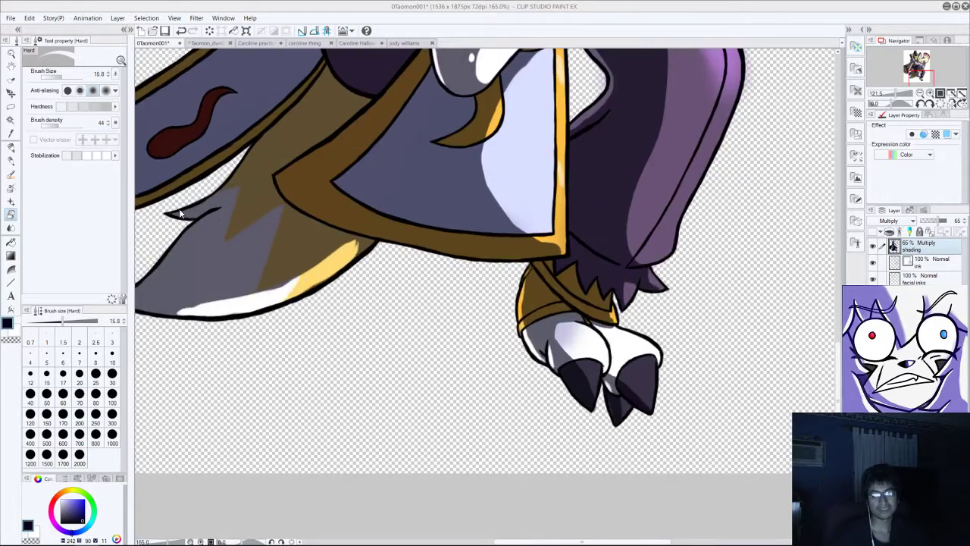
pyautogui.moveTo(360, 299)
pyautogui.mouseDown()
pyautogui.moveTo(278, 329)
pyautogui.moveTo(162, 339)
pyautogui.mouseUp()
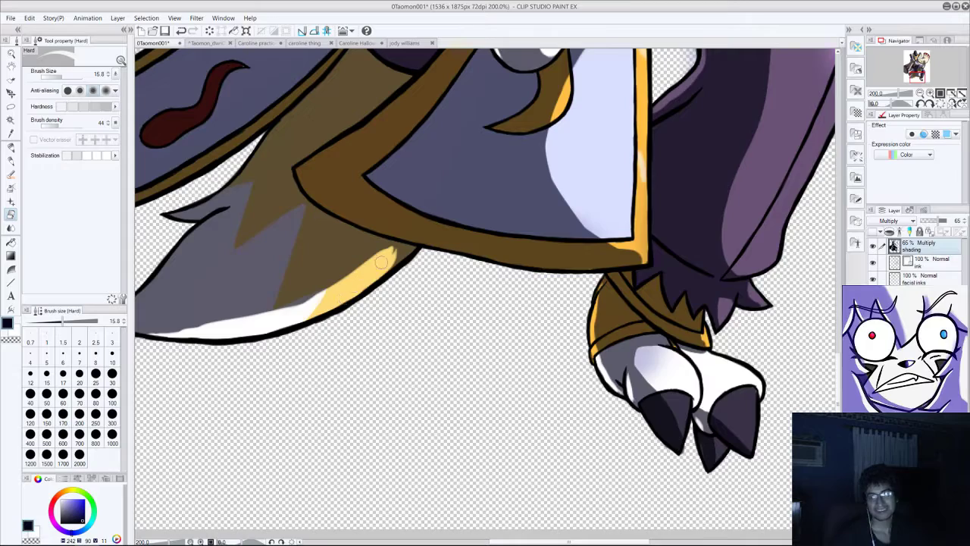
pyautogui.moveTo(381, 262)
pyautogui.mouseDown()
pyautogui.moveTo(396, 253)
pyautogui.moveTo(398, 267)
pyautogui.mouseUp()
# Step: Try erasing more shading near the tail tip, undo those strokes, and refine the highlight's yellow end
pyautogui.scroll(-10, 373, 280)
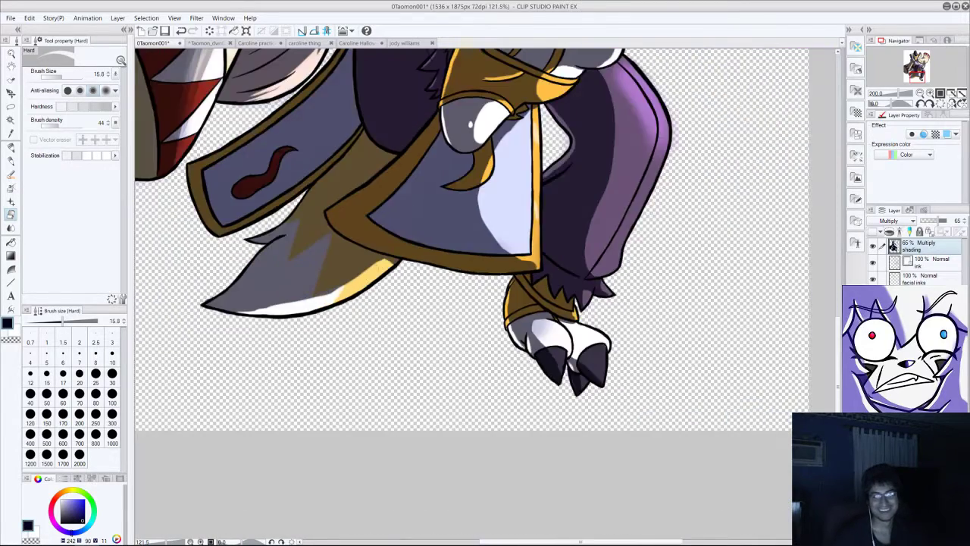
pyautogui.scroll(9, 237, 303)
pyautogui.moveTo(315, 298)
pyautogui.mouseDown()
pyautogui.moveTo(200, 290)
pyautogui.moveTo(304, 299)
pyautogui.mouseUp()
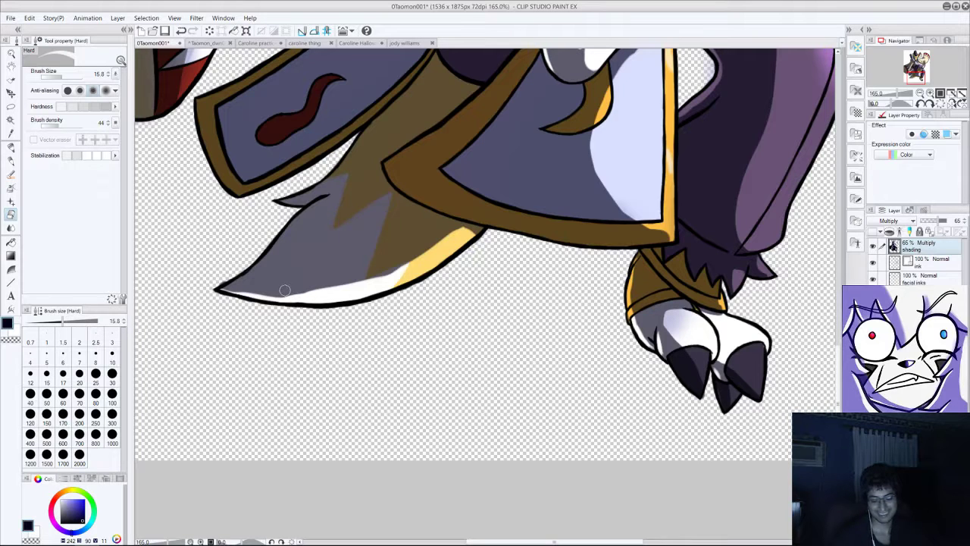
pyautogui.hotkey('ctrl', 'z')
pyautogui.hotkey('ctrl', 'z')
pyautogui.moveTo(458, 242)
pyautogui.mouseDown()
pyautogui.moveTo(465, 234)
pyautogui.moveTo(469, 243)
pyautogui.mouseUp()
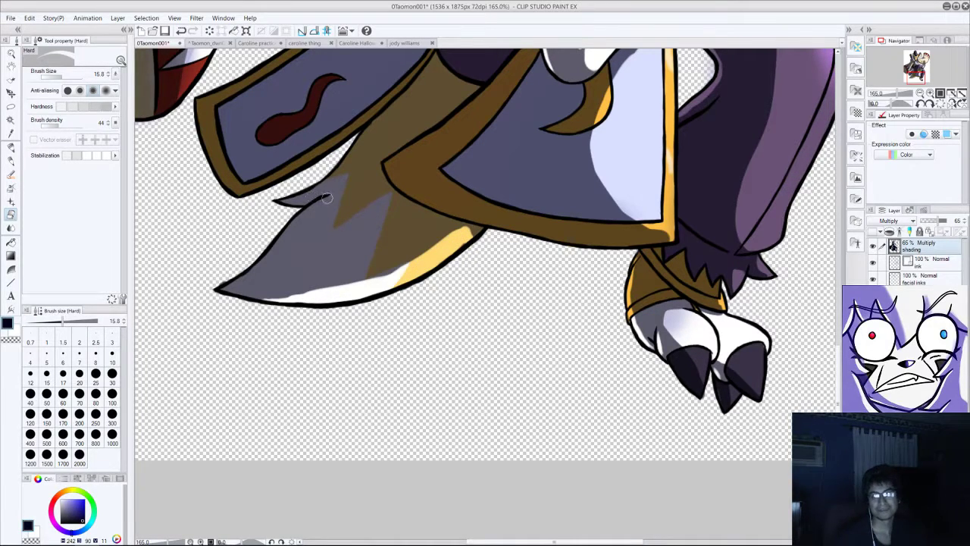
# Step: Erase a thin rim of shading along the tail's upper edge and side tuft, undoing and redrawing unsatisfactory strokes
pyautogui.moveTo(326, 197); pyautogui.dragTo(290, 234)
pyautogui.hotkey('ctrl', 'z')
pyautogui.moveTo(318, 203); pyautogui.dragTo(270, 250)
pyautogui.hotkey('ctrl', 'z')
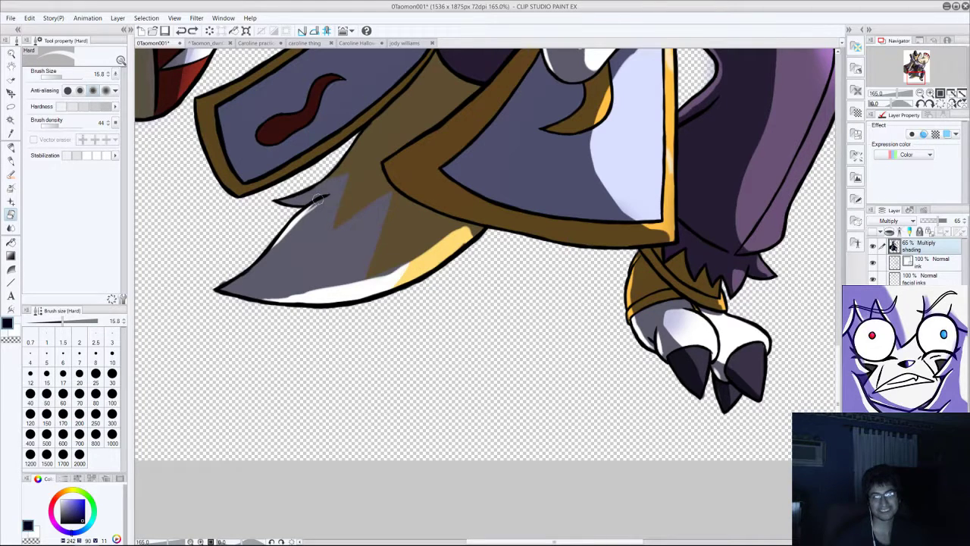
pyautogui.moveTo(321, 200); pyautogui.dragTo(304, 222)
pyautogui.hotkey('ctrl', 'z')
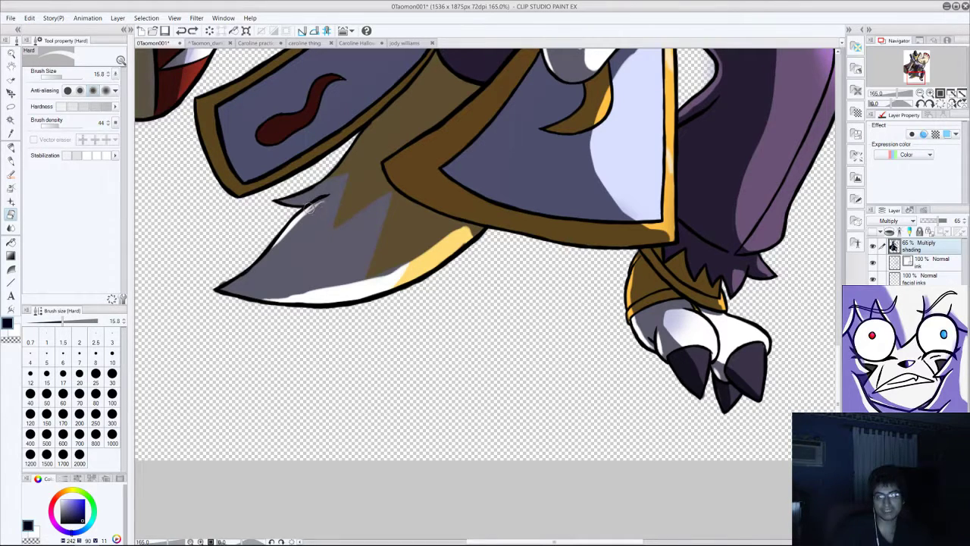
pyautogui.moveTo(311, 208)
pyautogui.mouseDown()
pyautogui.moveTo(246, 249)
pyautogui.moveTo(255, 251)
pyautogui.moveTo(234, 269)
pyautogui.moveTo(274, 232)
pyautogui.moveTo(214, 291)
pyautogui.mouseUp()
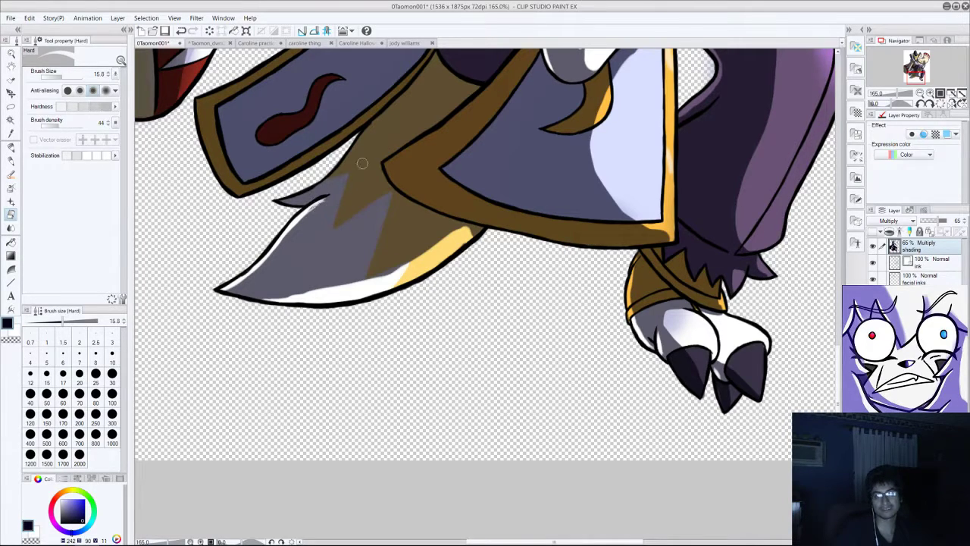
pyautogui.moveTo(363, 127)
pyautogui.mouseDown()
pyautogui.moveTo(341, 170)
pyautogui.moveTo(310, 194)
pyautogui.mouseUp()
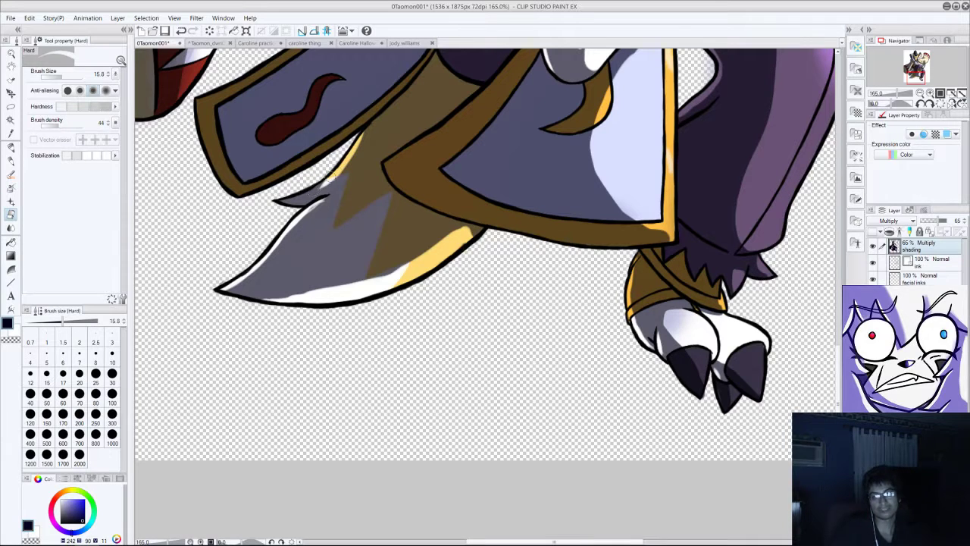
pyautogui.moveTo(345, 165); pyautogui.dragTo(275, 203)
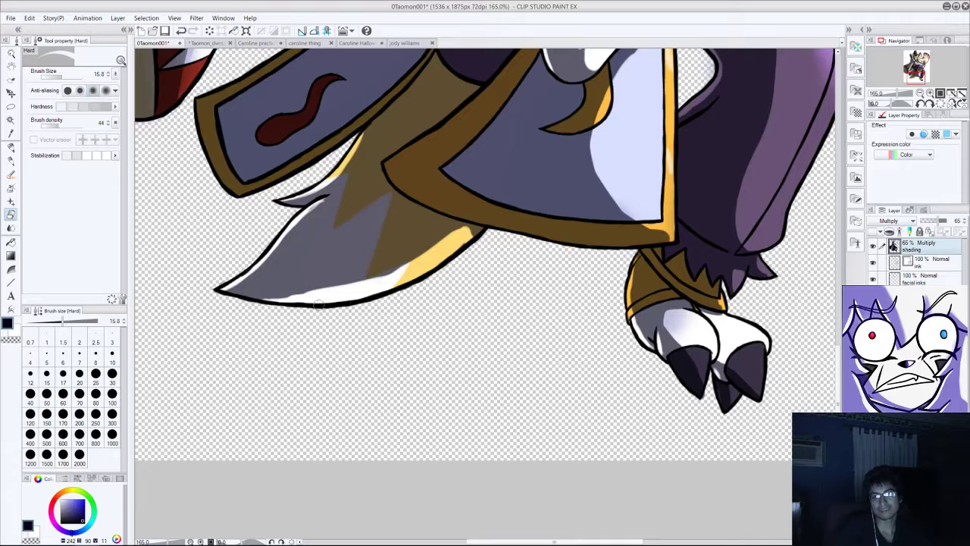
# Step: Widen the highlight on the tail's lower side by erasing more shading across the yellow and white fur
pyautogui.moveTo(461, 232); pyautogui.dragTo(349, 280)
pyautogui.moveTo(417, 256); pyautogui.dragTo(391, 269)
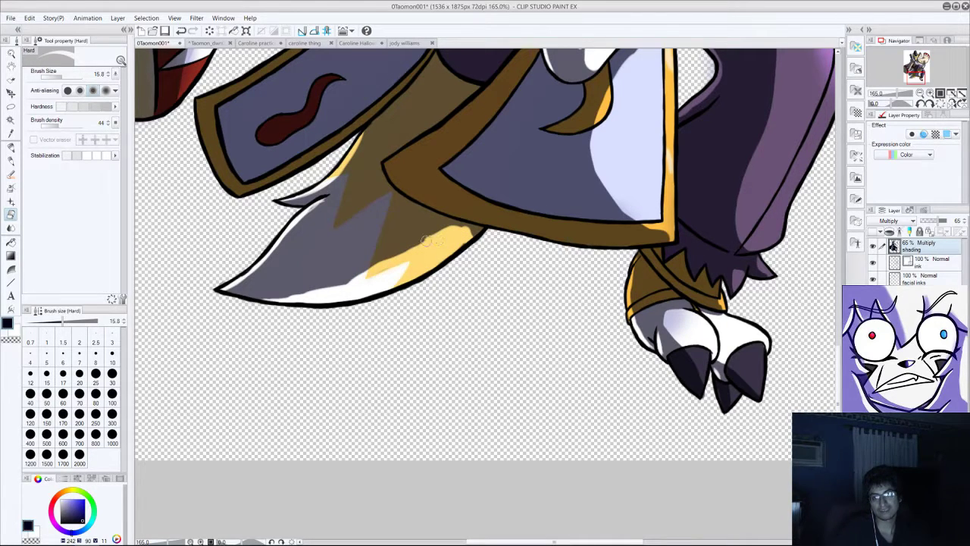
pyautogui.moveTo(427, 239)
pyautogui.mouseDown()
pyautogui.moveTo(375, 264)
pyautogui.moveTo(321, 314)
pyautogui.moveTo(368, 269)
pyautogui.moveTo(325, 294)
pyautogui.mouseUp()
pyautogui.moveTo(378, 266); pyautogui.dragTo(303, 292)
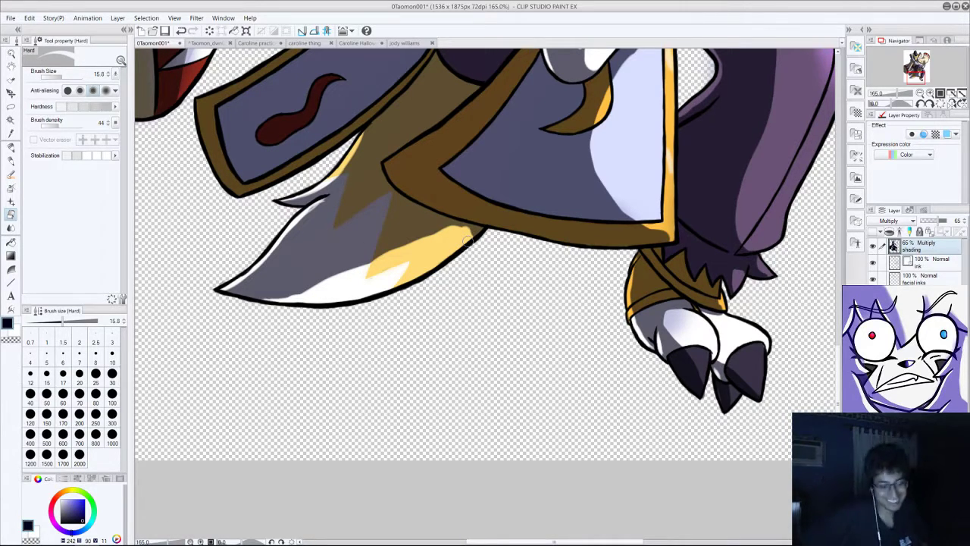
# Step: Erase a rim of shading along the upper edge of the front cloth panel's gold border, down to its corner
pyautogui.scroll(-2, 468, 241)
pyautogui.scroll(-5, 333, 239)
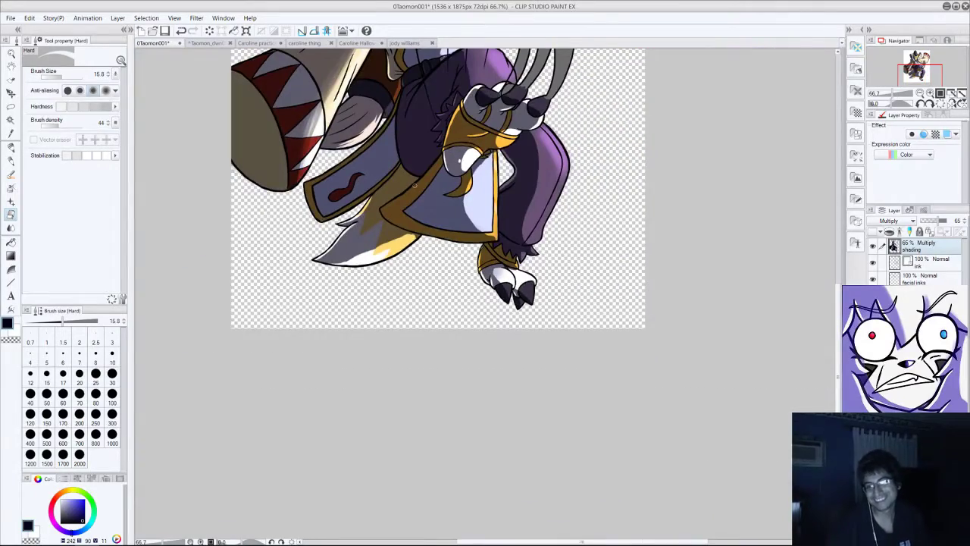
pyautogui.scroll(4, 437, 144)
pyautogui.scroll(3, 436, 144)
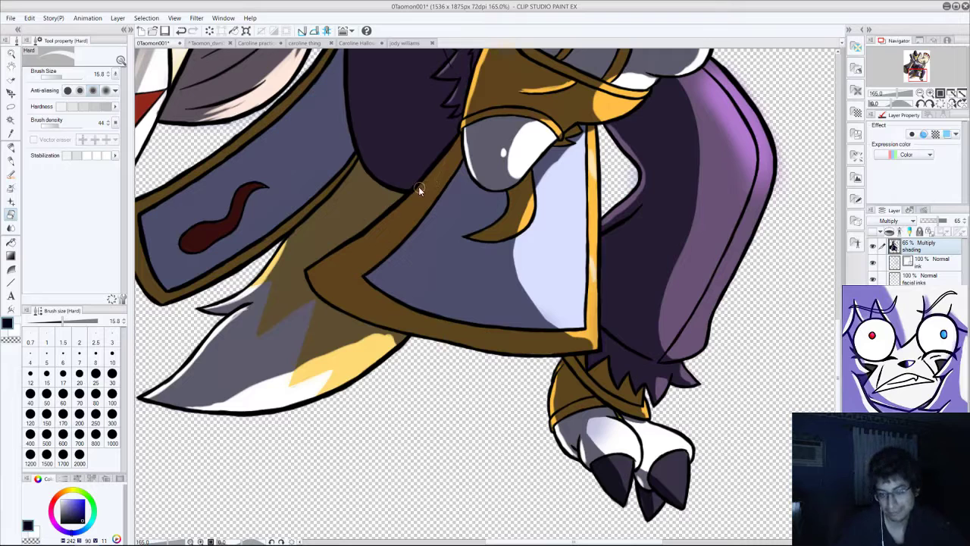
pyautogui.moveTo(419, 190)
pyautogui.mouseDown()
pyautogui.moveTo(459, 139)
pyautogui.moveTo(373, 229)
pyautogui.mouseUp()
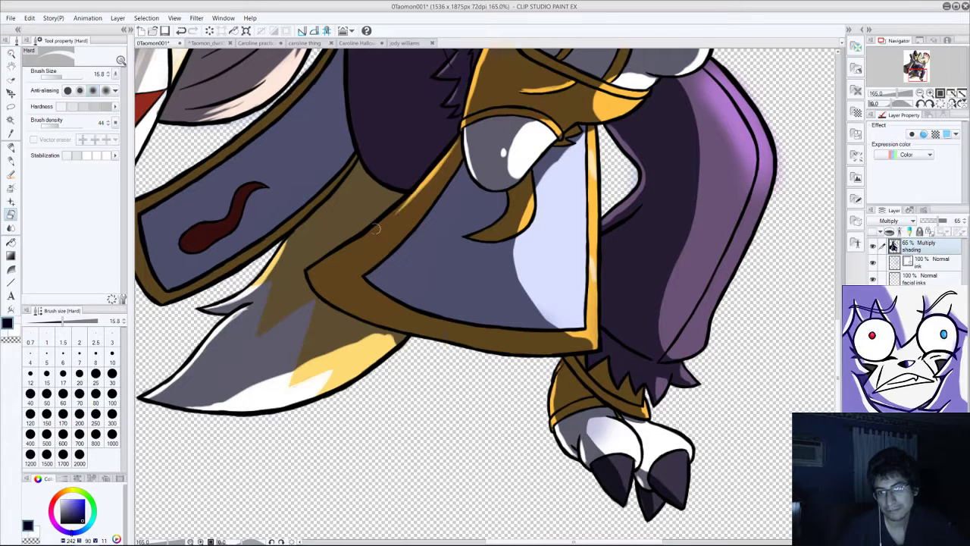
pyautogui.moveTo(414, 193)
pyautogui.mouseDown()
pyautogui.moveTo(391, 213)
pyautogui.moveTo(414, 194)
pyautogui.moveTo(313, 269)
pyautogui.mouseUp()
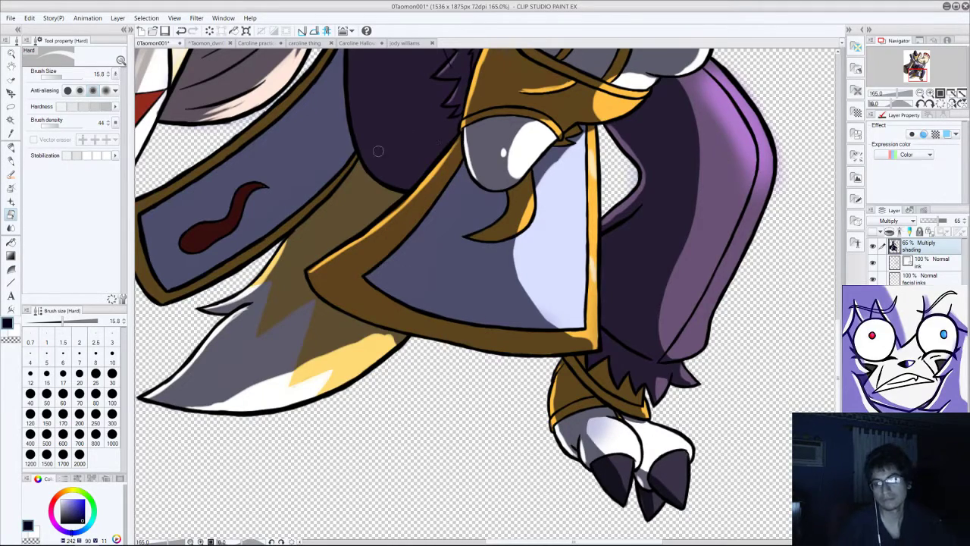
# Step: Erase a small patch of shading at the upper edge of the beige shape beside the red-and-white striped piece
pyautogui.scroll(-3, 297, 225)
pyautogui.scroll(-3, 291, 226)
pyautogui.scroll(5, 233, 191)
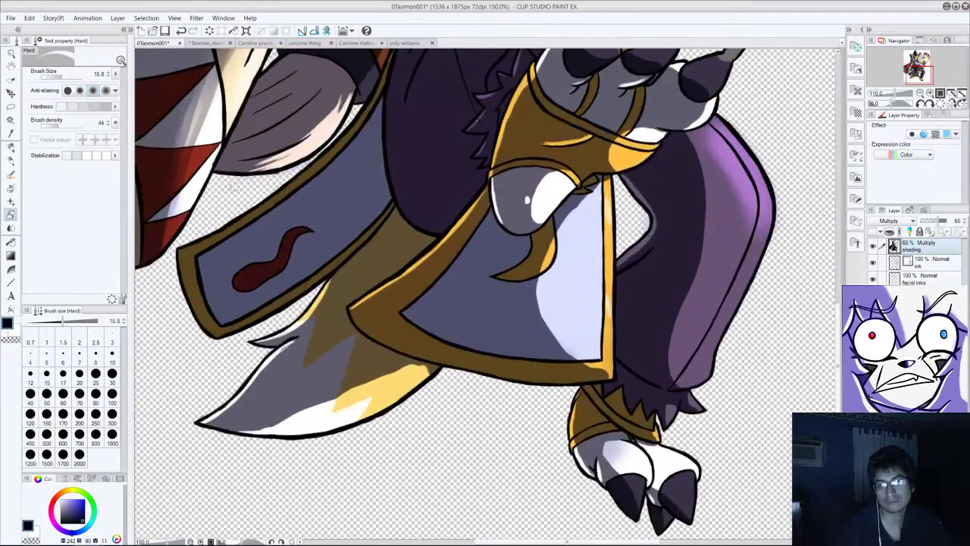
pyautogui.scroll(-4, 246, 151)
pyautogui.scroll(6, 272, 106)
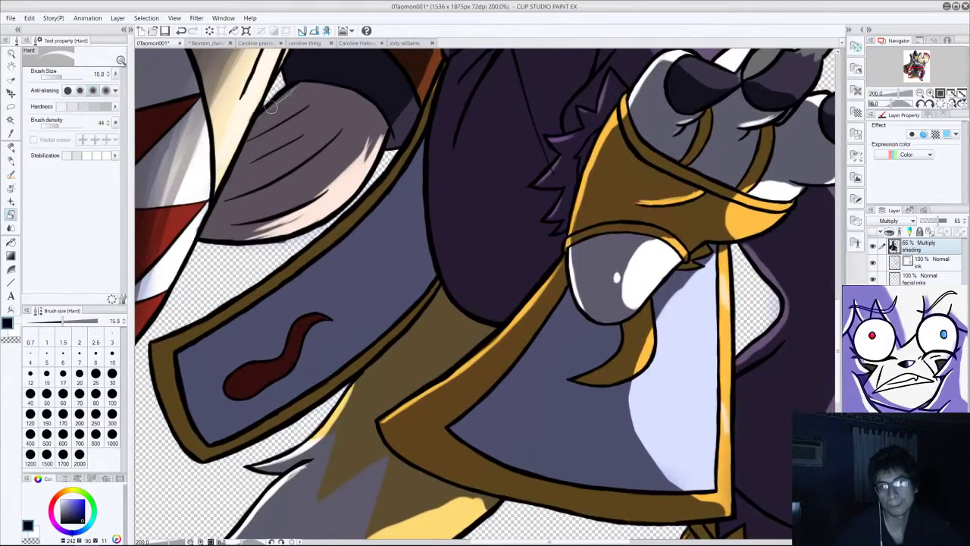
pyautogui.moveTo(270, 107)
pyautogui.mouseDown()
pyautogui.moveTo(294, 85)
pyautogui.moveTo(276, 103)
pyautogui.mouseUp()
pyautogui.scroll(-6, 375, 133)
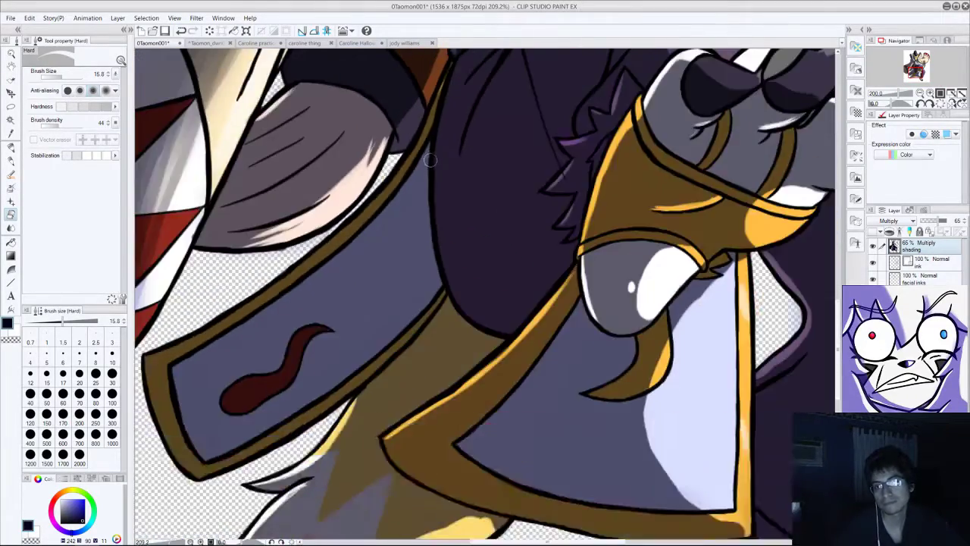
# Step: Erase thin rims of shading along the fold line and outer edge of the raised leg's purple trouser thigh
pyautogui.scroll(5, 489, 119)
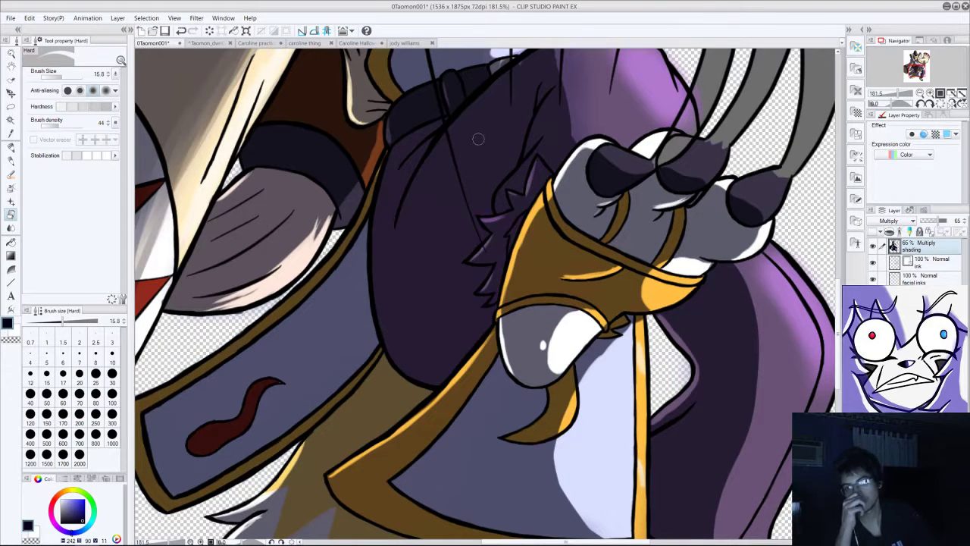
pyautogui.moveTo(450, 131); pyautogui.dragTo(408, 205)
pyautogui.moveTo(426, 153); pyautogui.dragTo(401, 217)
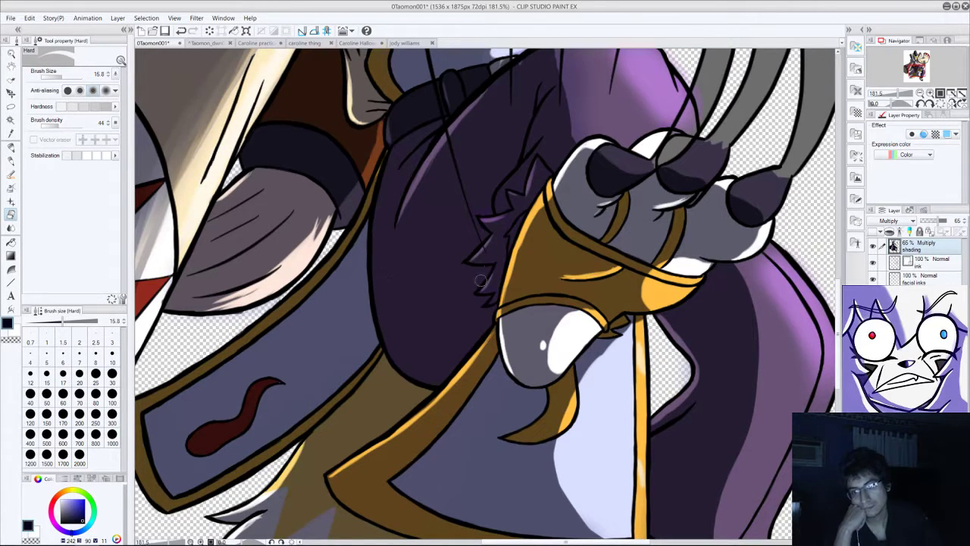
pyautogui.moveTo(382, 176)
pyautogui.mouseDown()
pyautogui.moveTo(378, 217)
pyautogui.moveTo(388, 165)
pyautogui.moveTo(376, 203)
pyautogui.moveTo(385, 279)
pyautogui.moveTo(377, 235)
pyautogui.moveTo(374, 302)
pyautogui.moveTo(376, 283)
pyautogui.moveTo(392, 356)
pyautogui.moveTo(379, 317)
pyautogui.mouseUp()
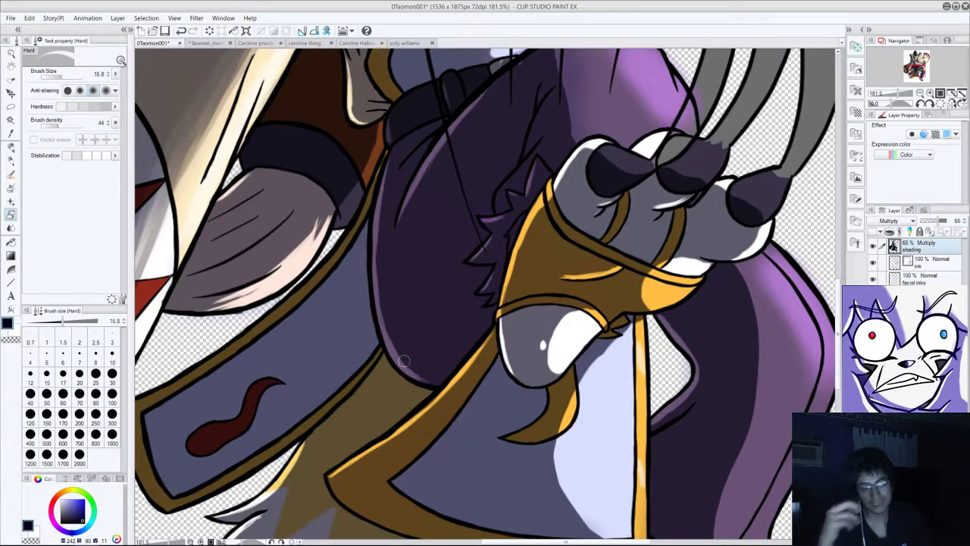
# Step: Rework the thin rim highlight along the purple thigh's outer edge and lower curve, undoing unsatisfactory erasing strokes
pyautogui.scroll(-3, 404, 361)
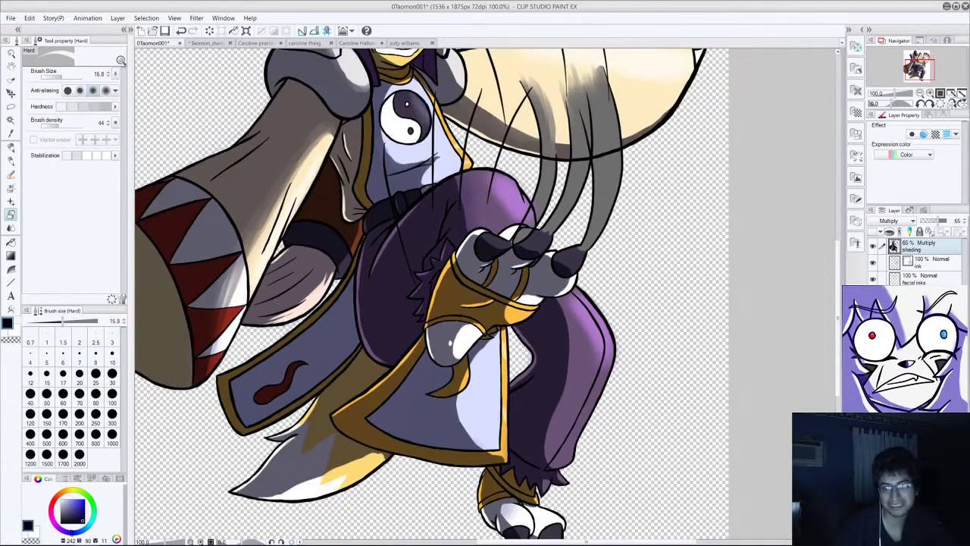
pyautogui.scroll(4, 307, 229)
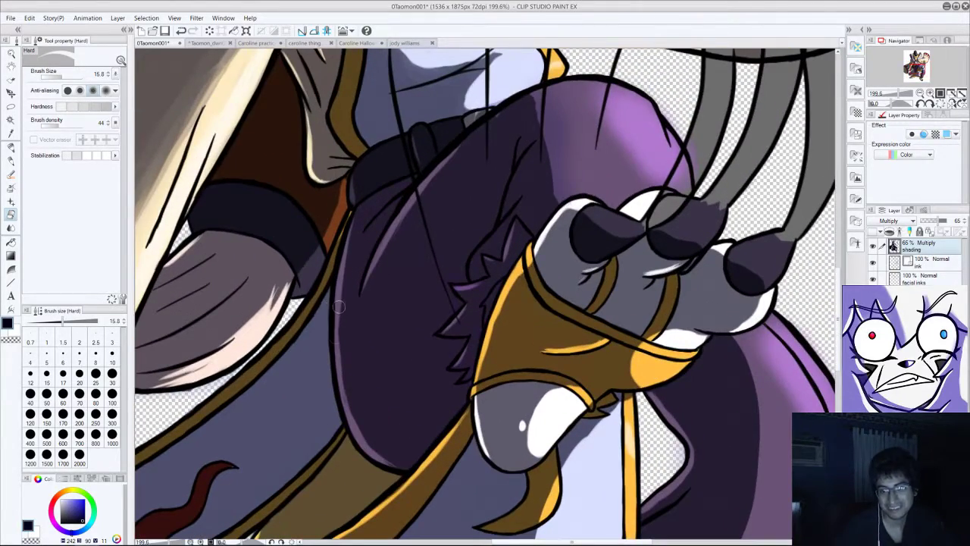
pyautogui.hotkey('ctrl', 'z')
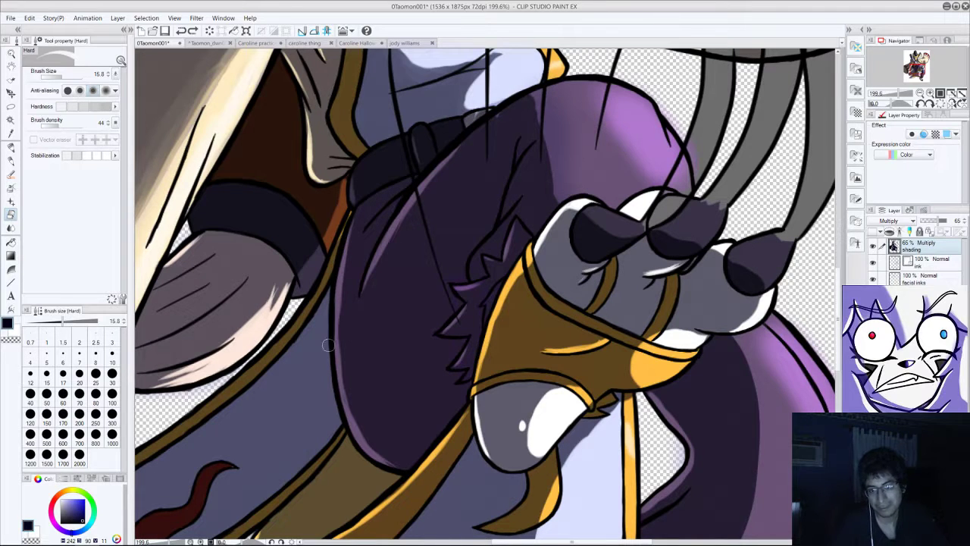
pyautogui.moveTo(337, 344); pyautogui.dragTo(338, 307)
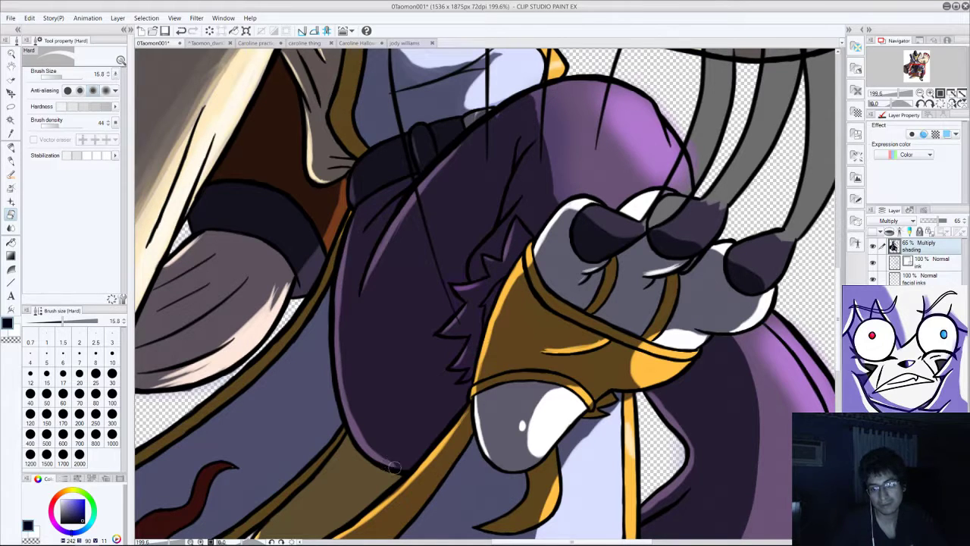
pyautogui.moveTo(386, 463)
pyautogui.mouseDown()
pyautogui.moveTo(375, 455)
pyautogui.moveTo(397, 470)
pyautogui.mouseUp()
pyautogui.hotkey('ctrl', 'z')
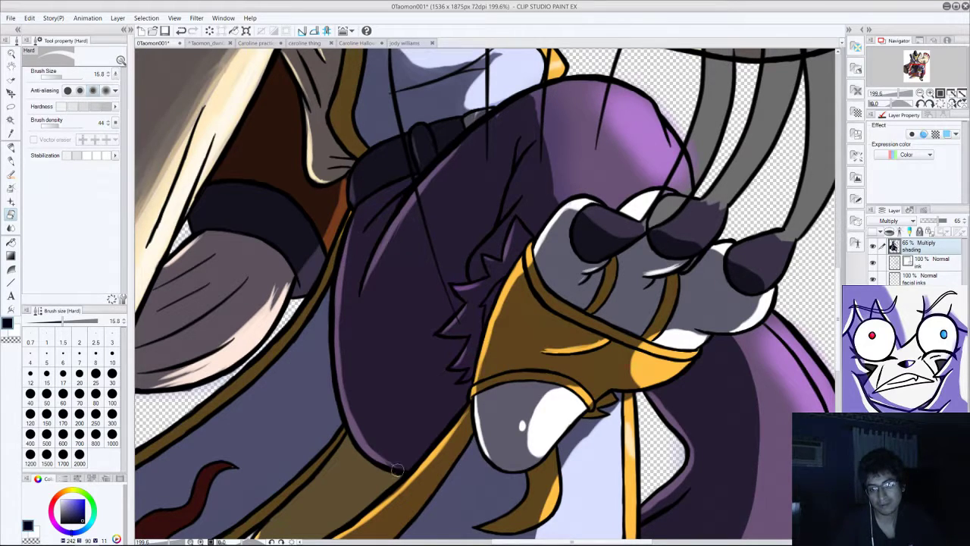
pyautogui.scroll(-5, 437, 155)
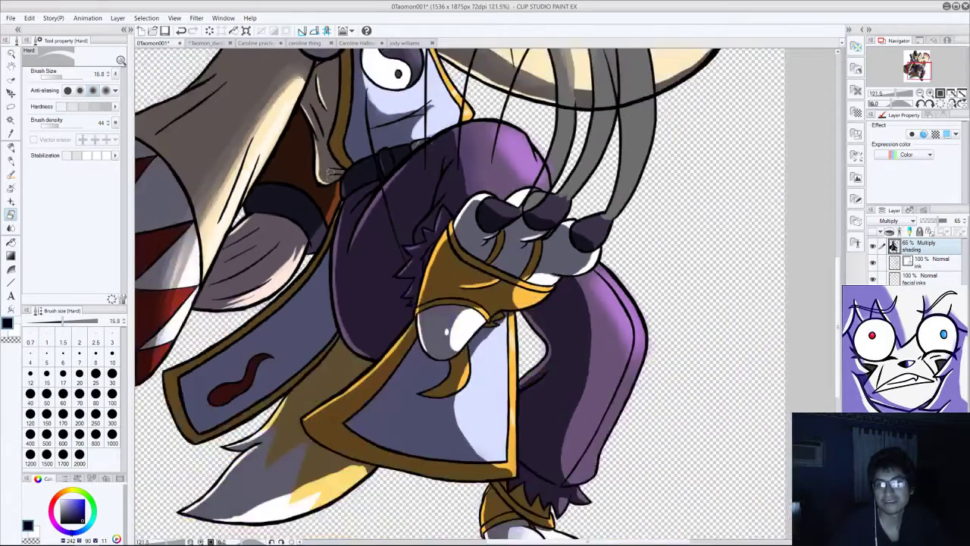
# Step: Undo the last erasing stroke and redo the thin rim of erased shading along the chest cloth's gold trim
pyautogui.scroll(3, 344, 114)
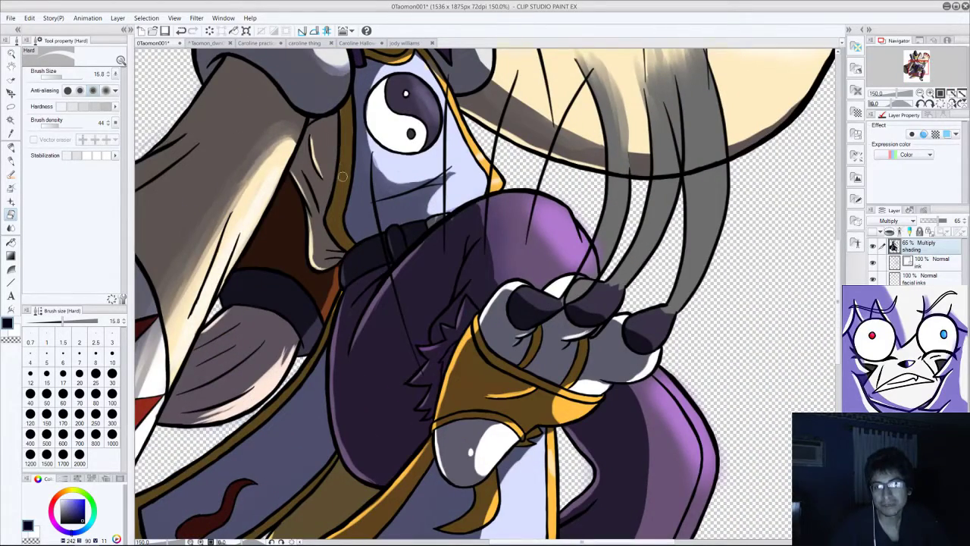
pyautogui.hotkey('ctrl', 'z')
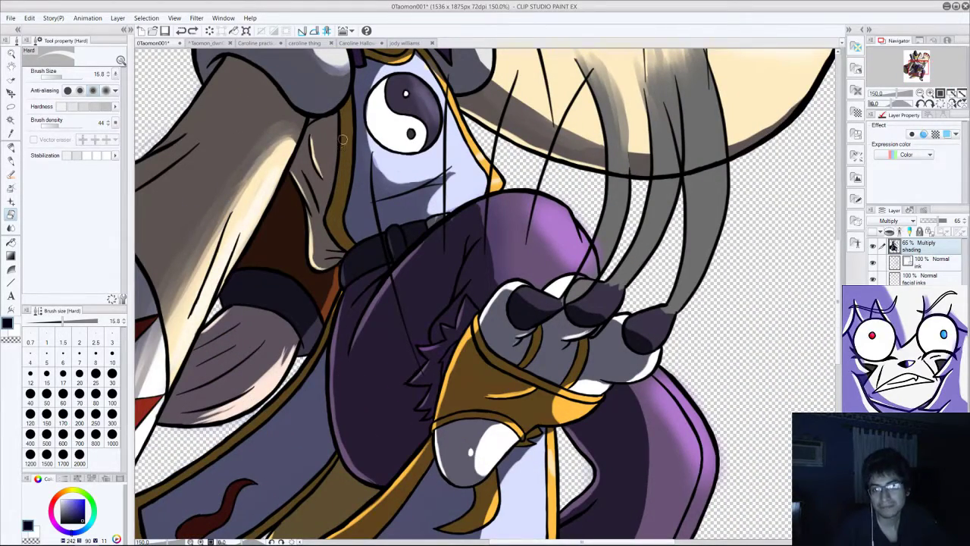
pyautogui.click(30, 19)
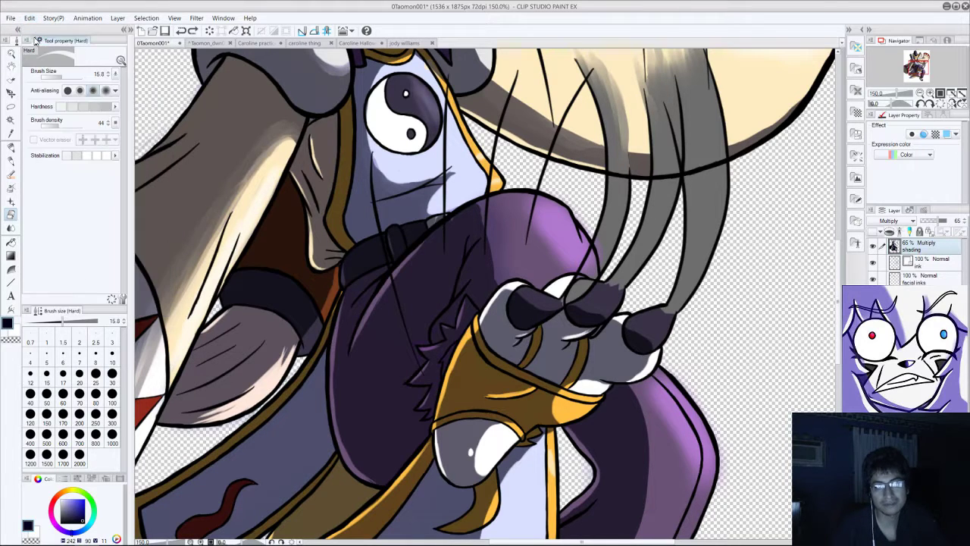
pyautogui.click(45, 42)
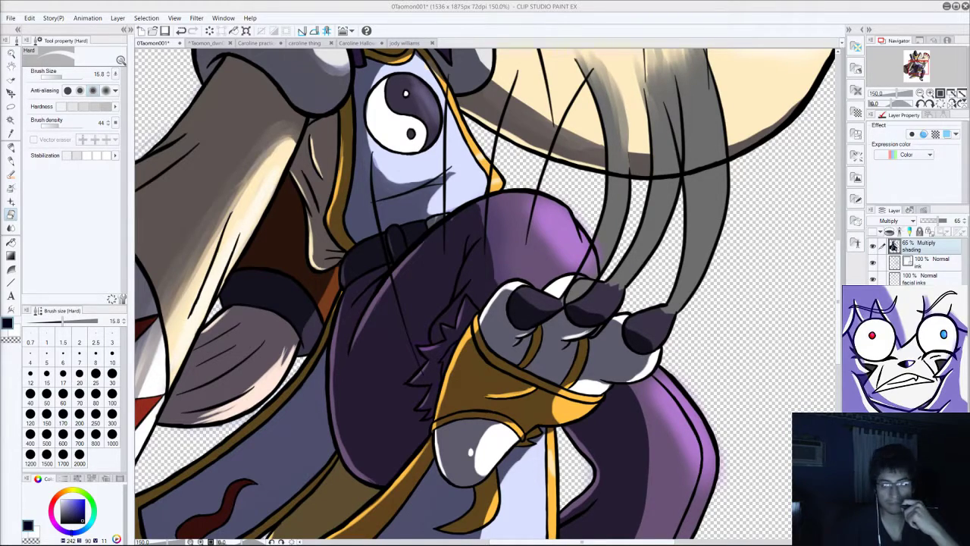
# Step: Erase thin rims of shading along the outer and lower edges of the white cuff above the beige sleeve
pyautogui.scroll(-5, 424, 381)
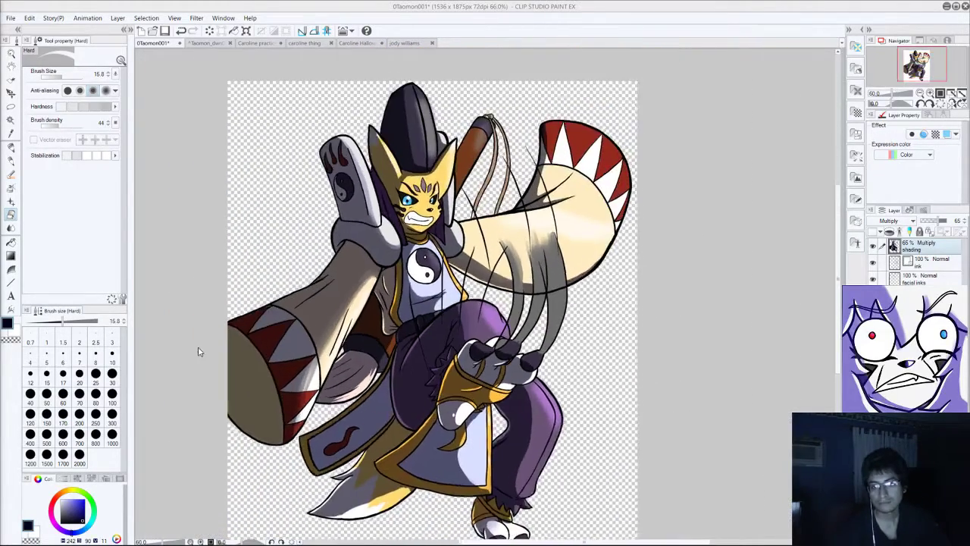
pyautogui.scroll(5, 197, 351)
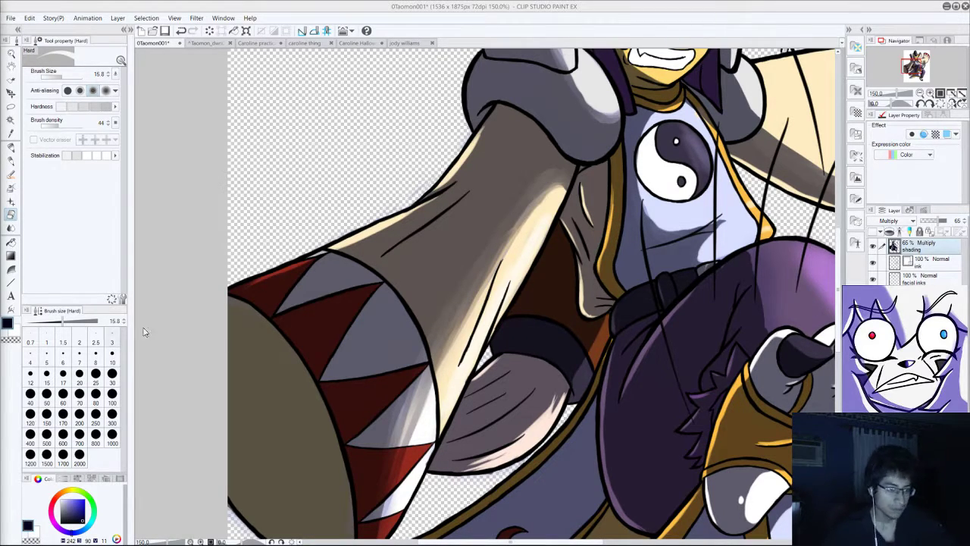
pyautogui.scroll(-4, 424, 271)
pyautogui.scroll(-3, 510, 135)
pyautogui.scroll(4, 506, 118)
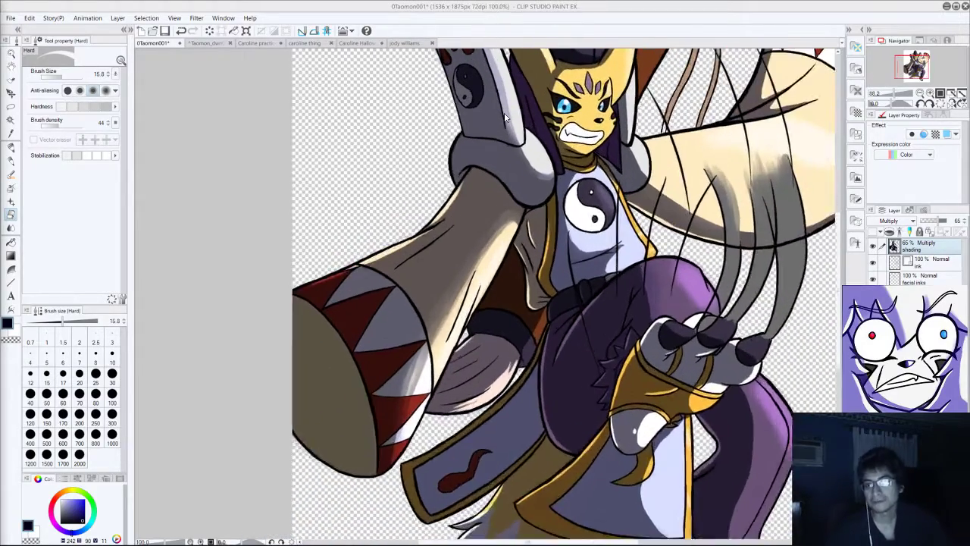
pyautogui.moveTo(436, 145)
pyautogui.mouseDown()
pyautogui.moveTo(426, 180)
pyautogui.moveTo(432, 212)
pyautogui.moveTo(430, 157)
pyautogui.mouseUp()
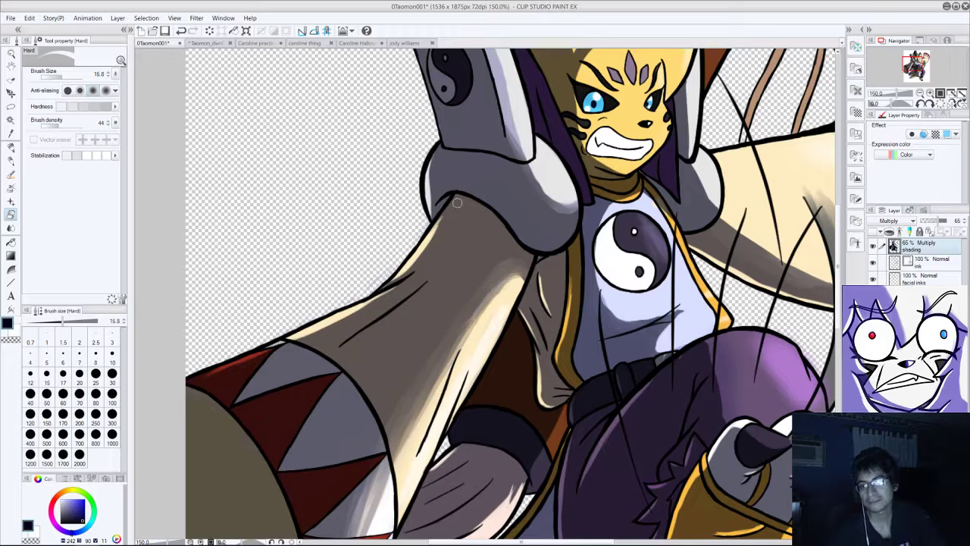
pyautogui.moveTo(525, 240); pyautogui.dragTo(536, 246)
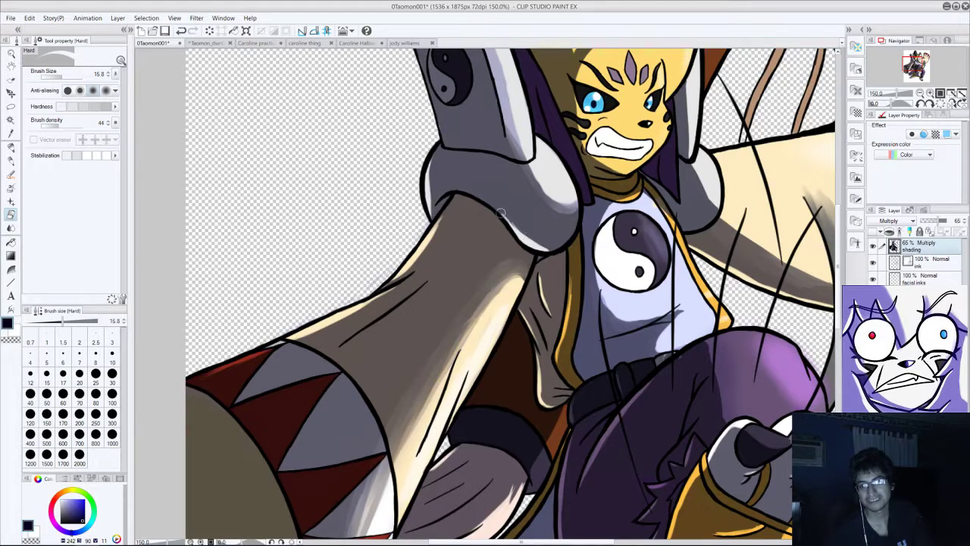
pyautogui.moveTo(501, 213); pyautogui.dragTo(548, 249)
# Step: Erase a rim of shading along the outer edge of the white arm guard with the flame and yin-yang markings
pyautogui.scroll(-8, 519, 181)
pyautogui.scroll(7, 485, 102)
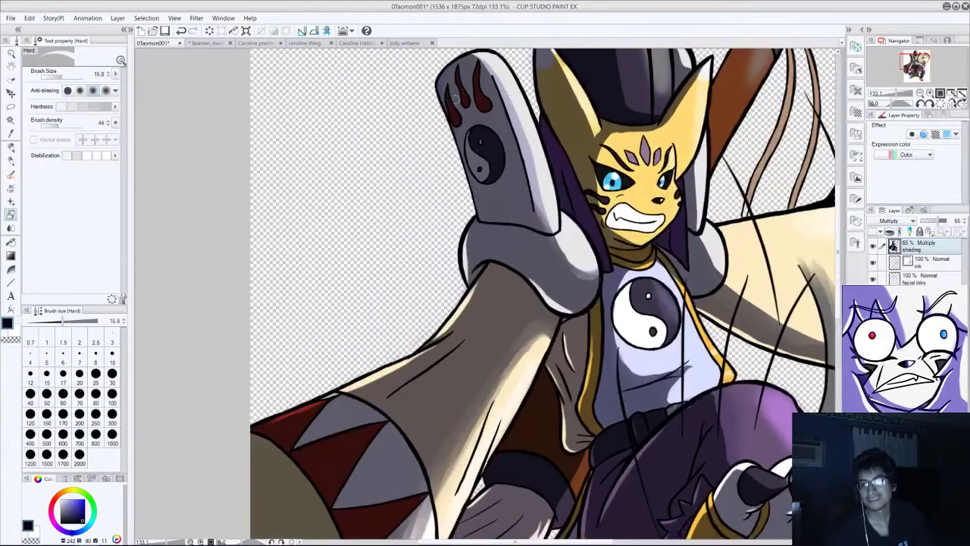
pyautogui.moveTo(438, 85); pyautogui.dragTo(465, 188)
pyautogui.moveTo(456, 132); pyautogui.dragTo(471, 204)
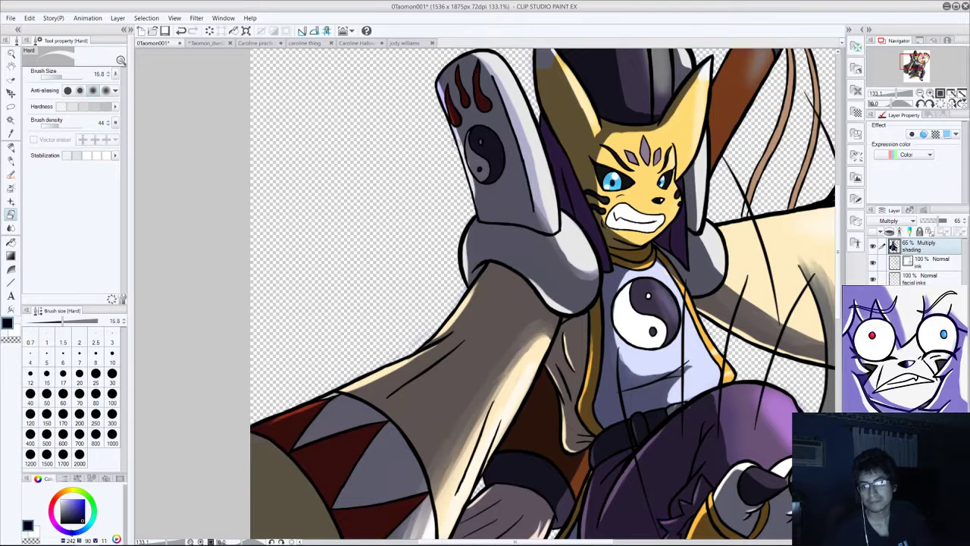
pyautogui.moveTo(441, 110)
pyautogui.mouseDown()
pyautogui.moveTo(439, 70)
pyautogui.moveTo(443, 90)
pyautogui.mouseUp()
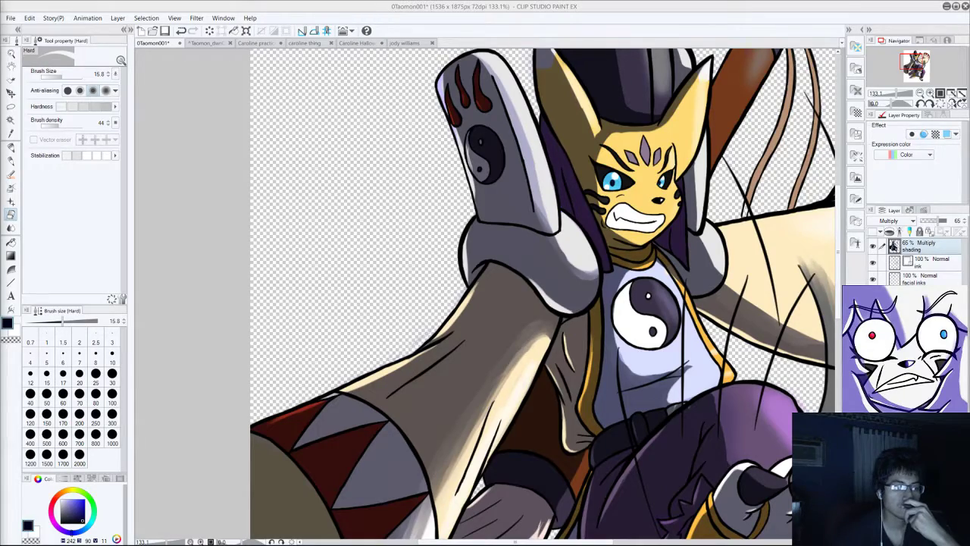
# Step: Erase shading along the inner and outer edges of the shaded yellow ear and along the other ear's inner edge
pyautogui.scroll(-8, 510, 167)
pyautogui.scroll(3, 621, 82)
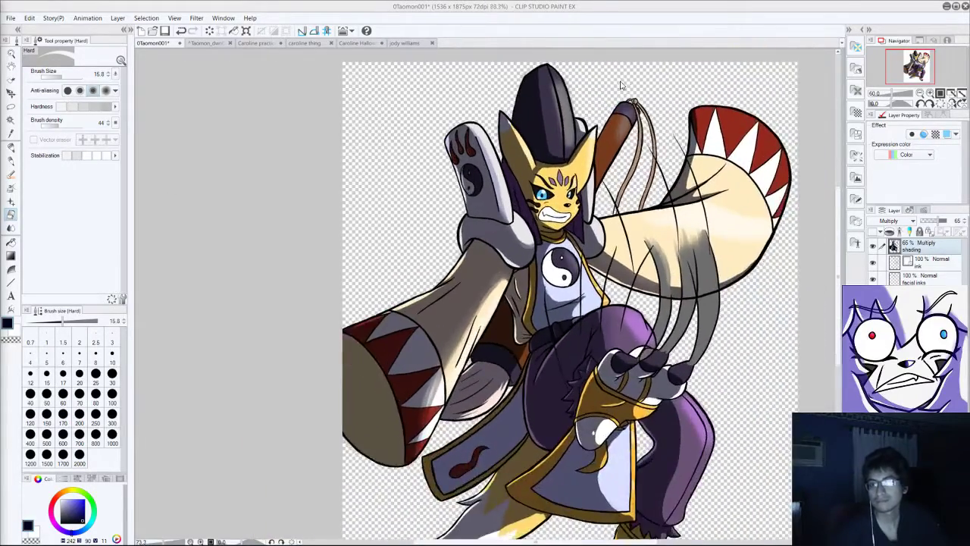
pyautogui.scroll(4, 619, 85)
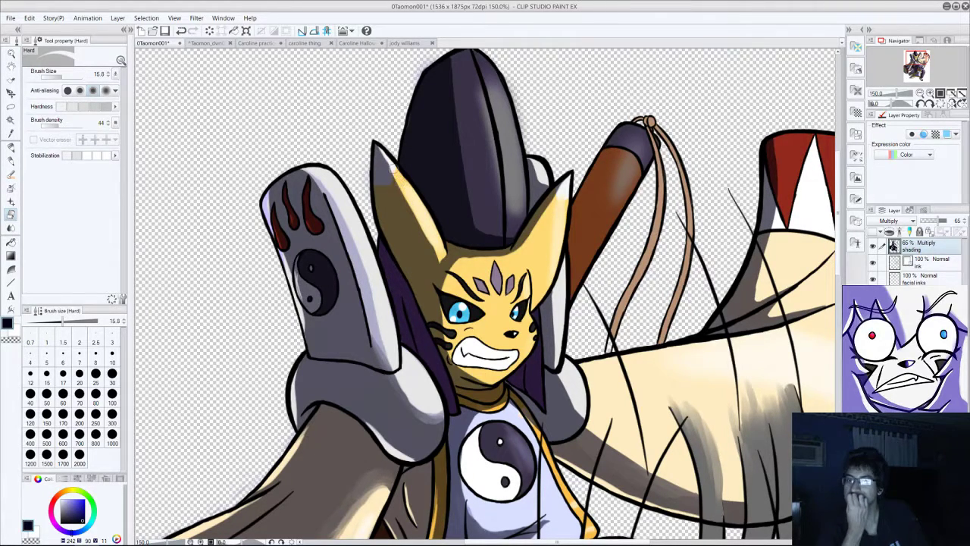
pyautogui.moveTo(393, 171); pyautogui.dragTo(416, 221)
pyautogui.moveTo(404, 188)
pyautogui.mouseDown()
pyautogui.moveTo(438, 259)
pyautogui.moveTo(427, 235)
pyautogui.mouseUp()
pyautogui.moveTo(371, 148); pyautogui.dragTo(381, 234)
pyautogui.moveTo(372, 167); pyautogui.dragTo(387, 242)
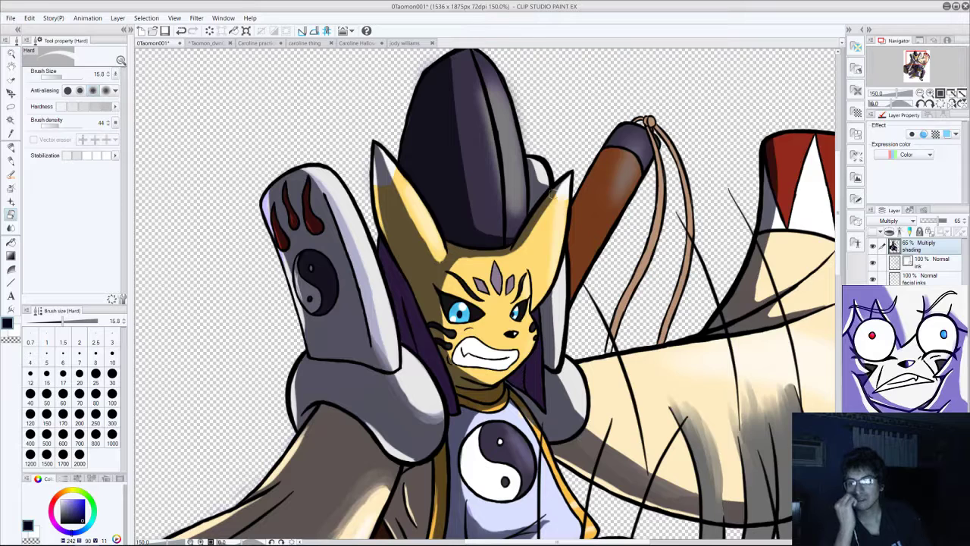
pyautogui.moveTo(563, 183); pyautogui.dragTo(528, 253)
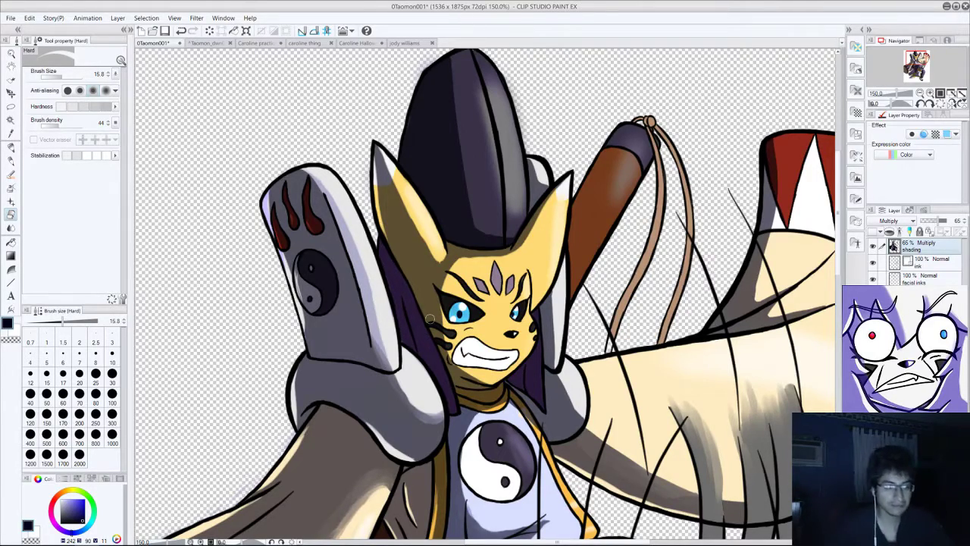
# Step: Erase more shading along the tail's yellow underside and the upper gold border of the cloth panel with the red mark
pyautogui.scroll(-5, 430, 320)
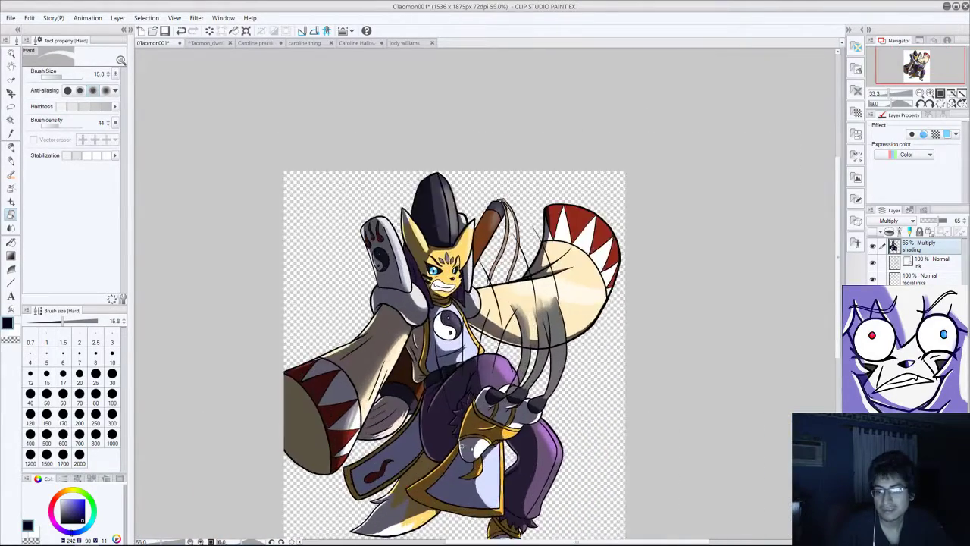
pyautogui.scroll(-4, 462, 439)
pyautogui.scroll(6, 477, 439)
pyautogui.scroll(-1, 402, 342)
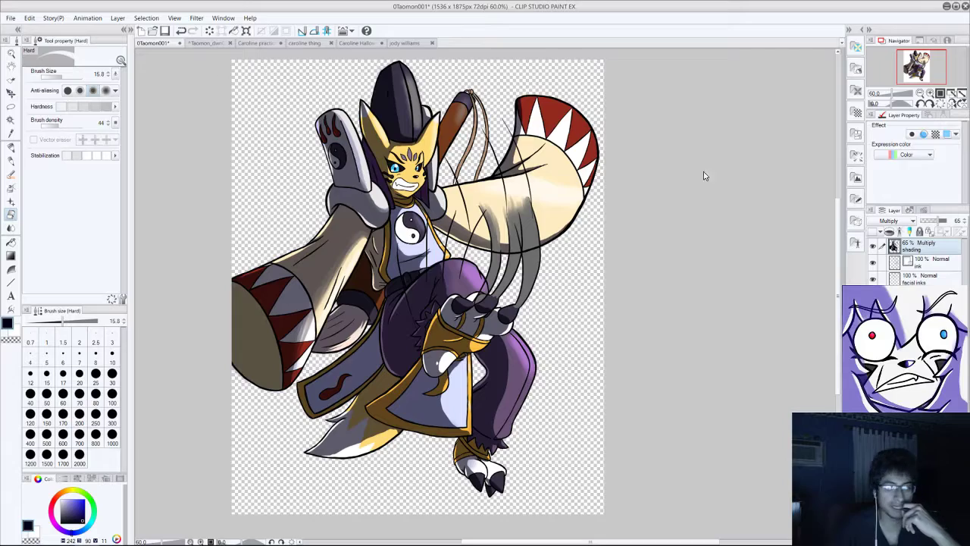
pyautogui.scroll(3, 322, 360)
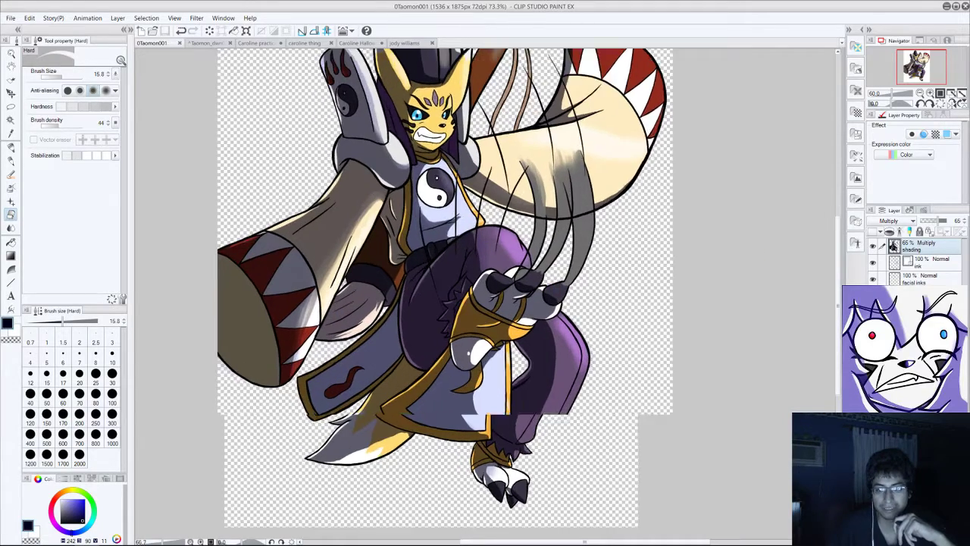
pyautogui.scroll(2, 300, 410)
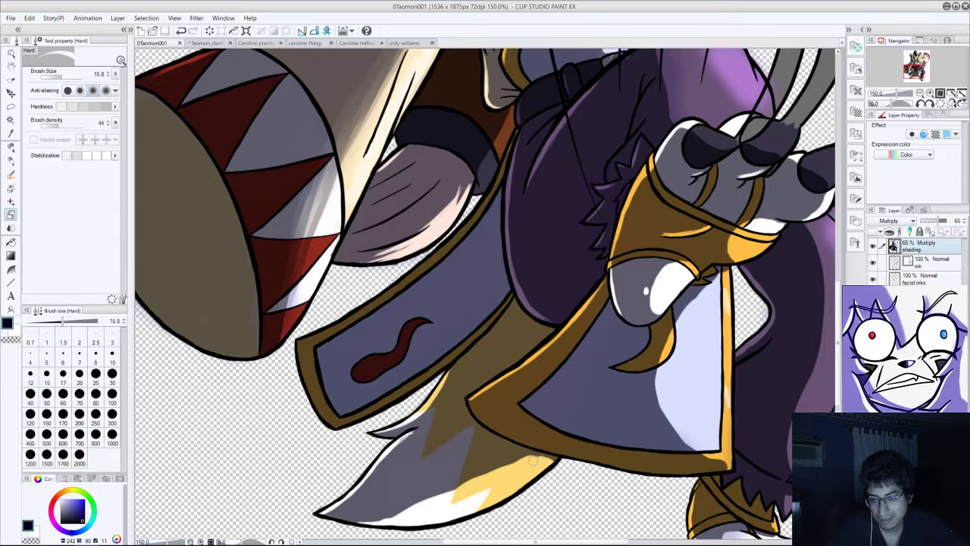
pyautogui.moveTo(552, 463)
pyautogui.mouseDown()
pyautogui.moveTo(466, 477)
pyautogui.moveTo(528, 461)
pyautogui.moveTo(448, 490)
pyautogui.mouseUp()
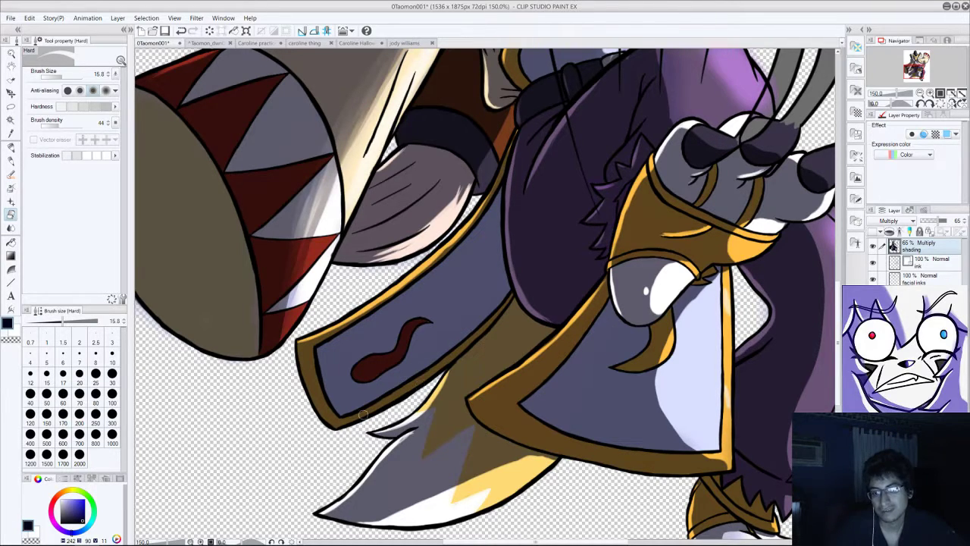
# Step: Erase shading along the lower gold border and corner of the cloth panel with the red mark, including the adjoining blue edge
pyautogui.moveTo(399, 392); pyautogui.dragTo(340, 423)
pyautogui.moveTo(431, 375)
pyautogui.mouseDown()
pyautogui.moveTo(340, 423)
pyautogui.moveTo(341, 415)
pyautogui.mouseUp()
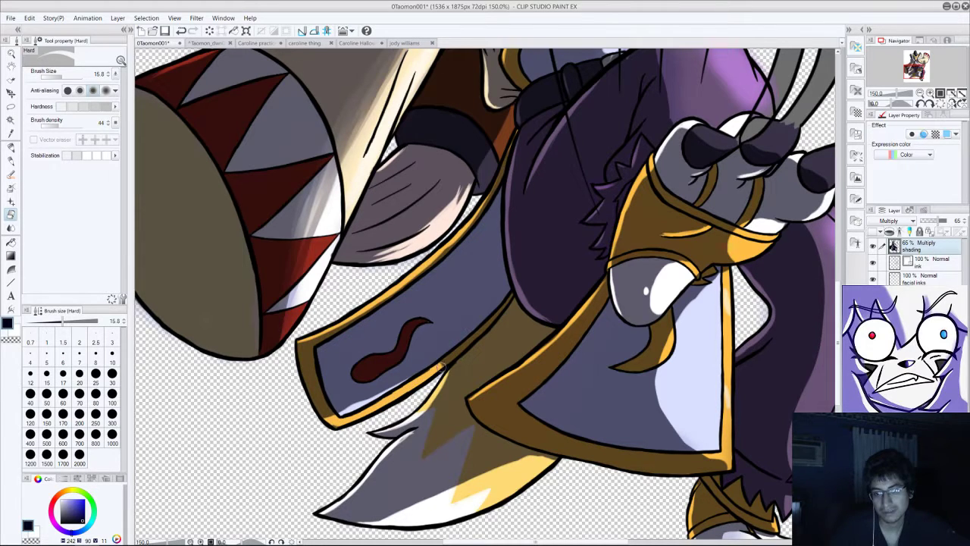
pyautogui.moveTo(457, 354); pyautogui.dragTo(335, 421)
pyautogui.moveTo(399, 391)
pyautogui.mouseDown()
pyautogui.moveTo(315, 424)
pyautogui.moveTo(338, 424)
pyautogui.mouseUp()
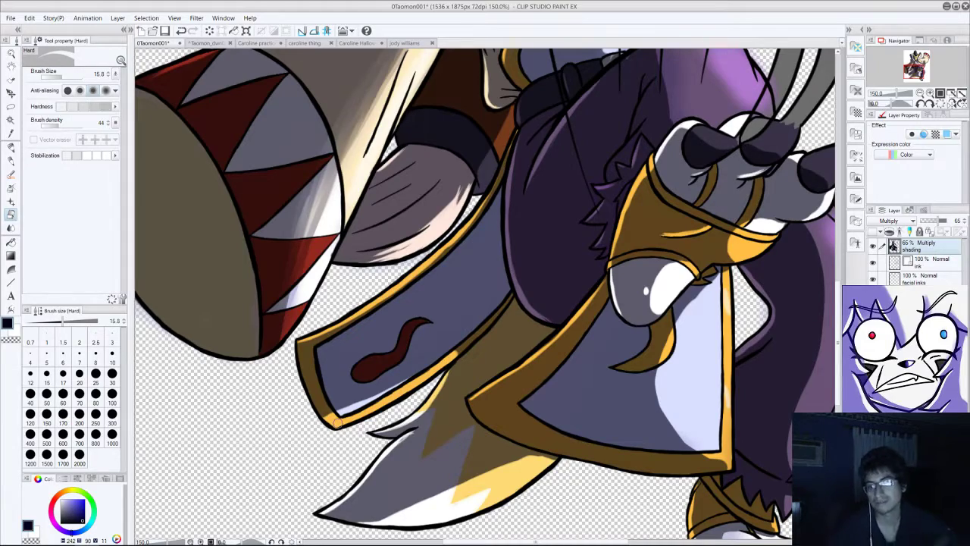
pyautogui.scroll(-5, 335, 423)
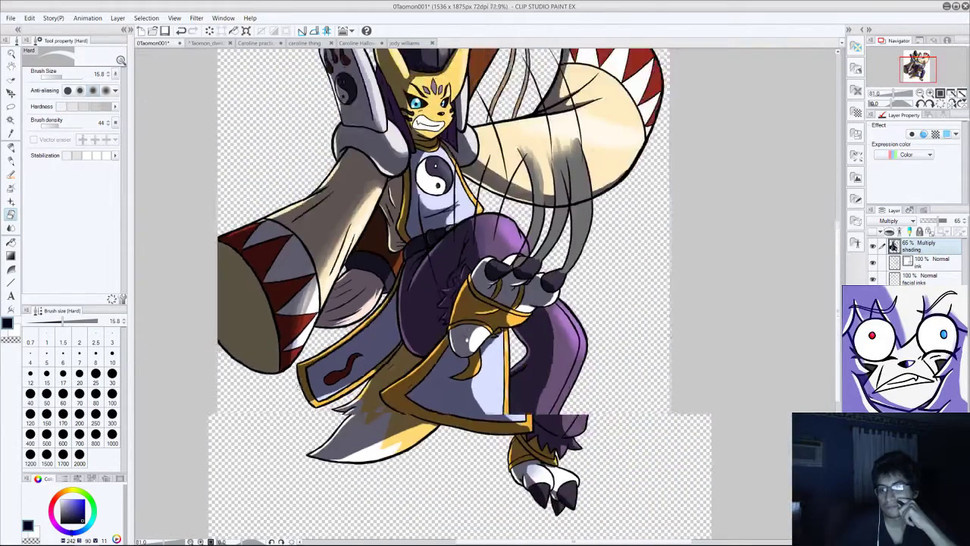
pyautogui.scroll(5, 470, 340)
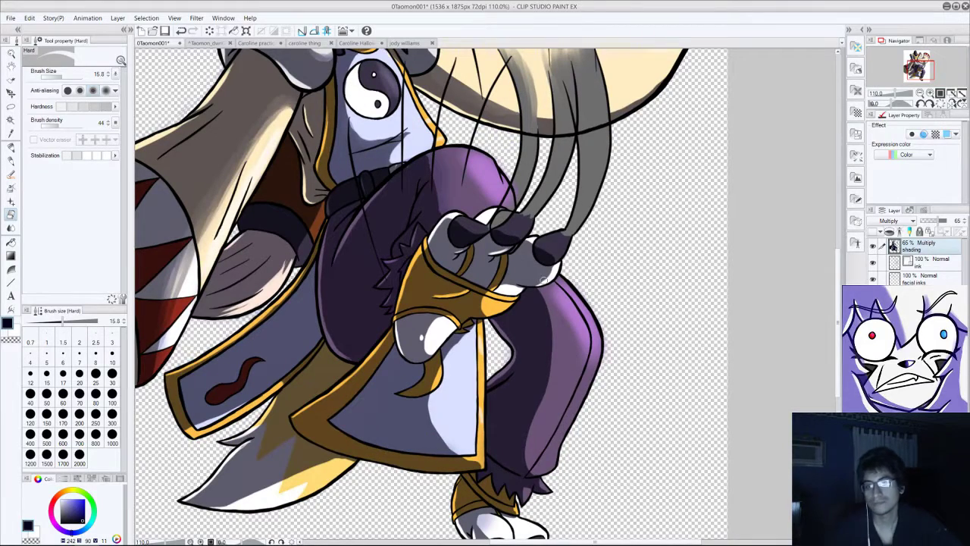
pyautogui.scroll(4, 543, 277)
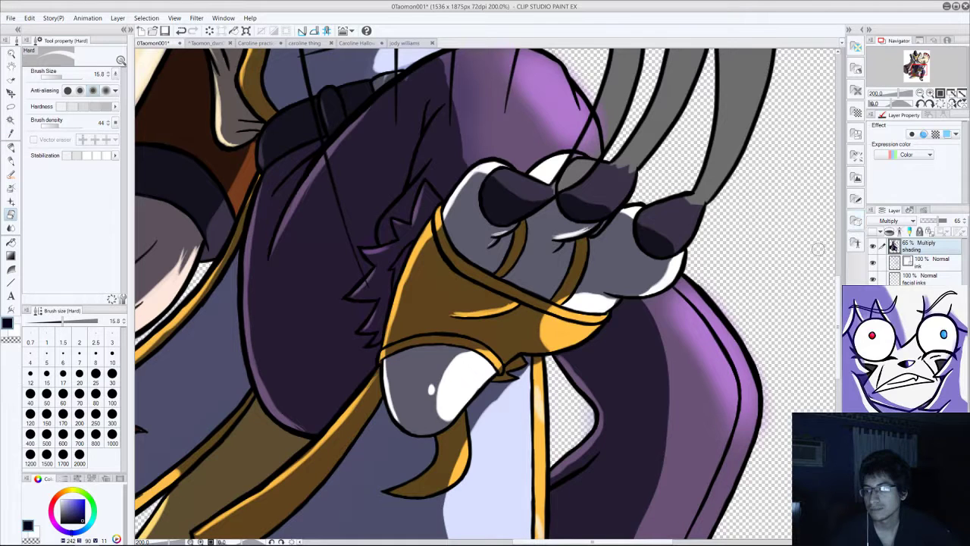
# Step: Hide most of the flat colour layers beneath the inks, keeping the purple trousers and yellow colours shown
pyautogui.moveTo(873, 312); pyautogui.dragTo(873, 409)
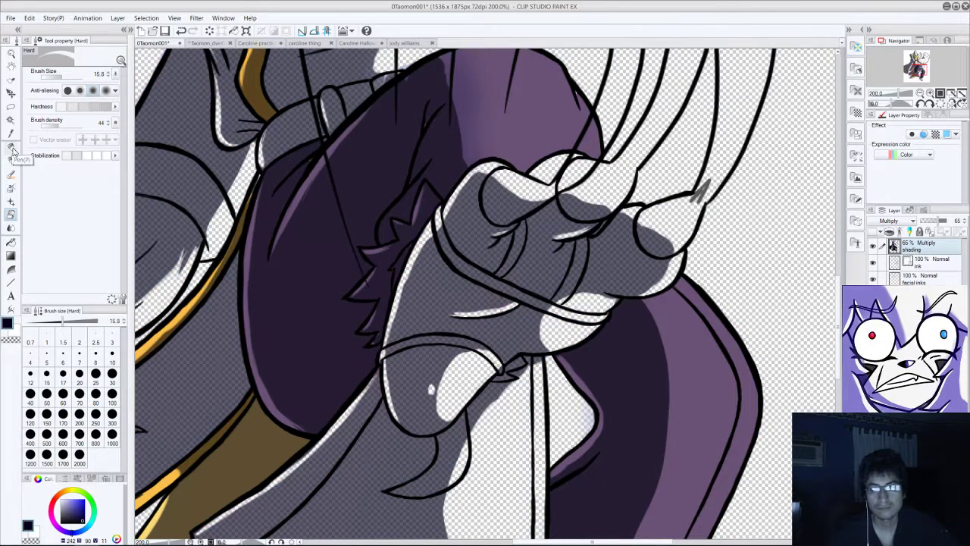
pyautogui.scroll(-2, 282, 201)
pyautogui.scroll(-5, 293, 204)
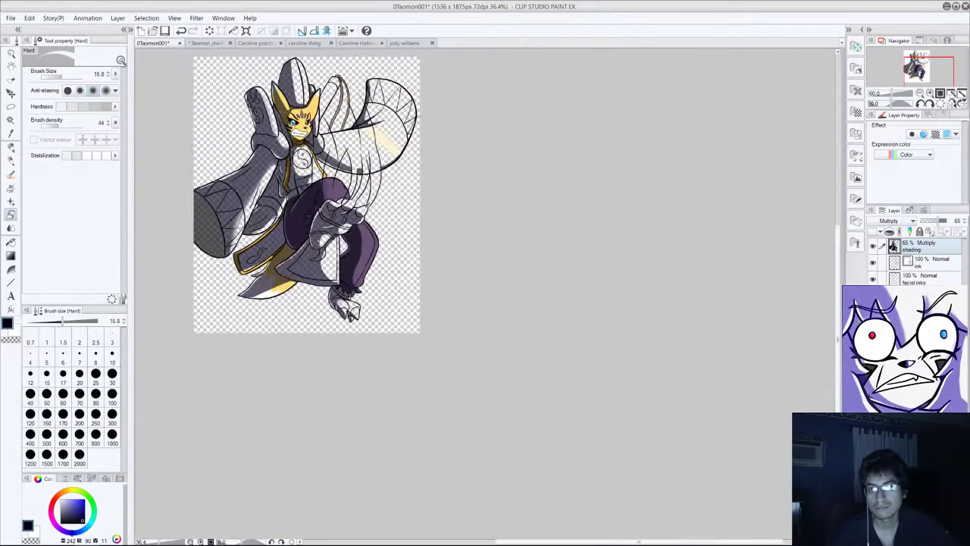
pyautogui.scroll(3, 277, 85)
pyautogui.scroll(5, 322, 349)
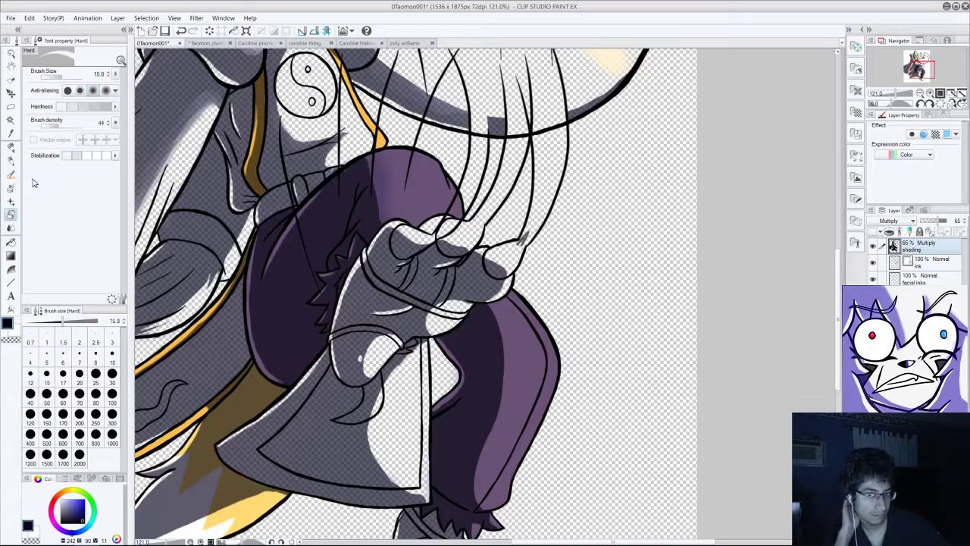
pyautogui.scroll(-1, 332, 225)
pyautogui.scroll(-3, 331, 225)
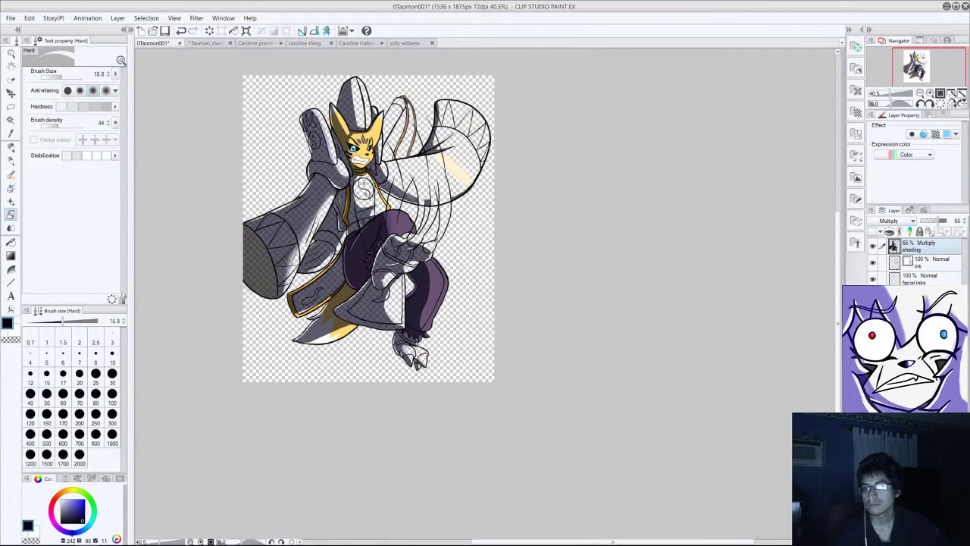
# Step: Hide the remaining yellow, purple and facial colour layers, leaving only the line art and shading shown
pyautogui.click(872, 297)
pyautogui.click(872, 296)
pyautogui.click(872, 313)
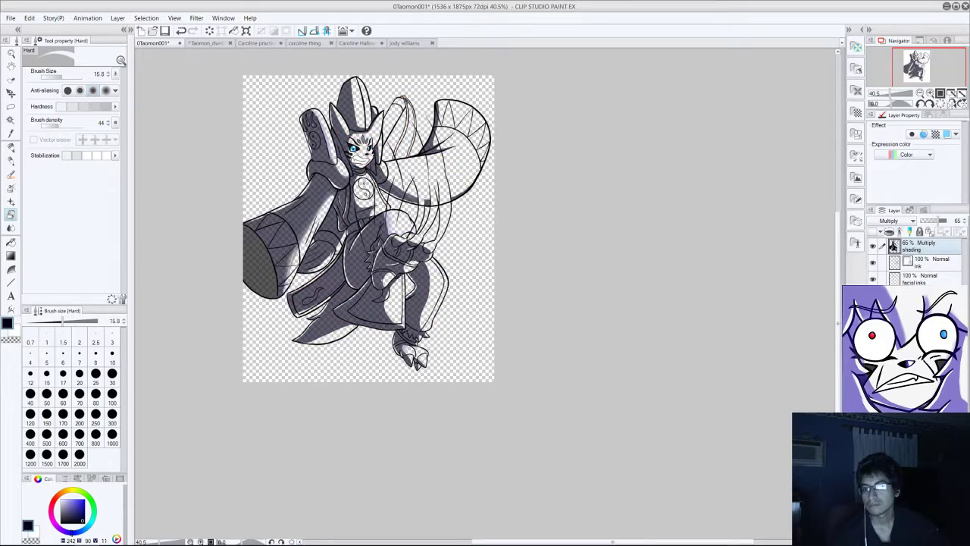
pyautogui.click(872, 329)
pyautogui.scroll(2, 263, 199)
pyautogui.scroll(-1, 356, 212)
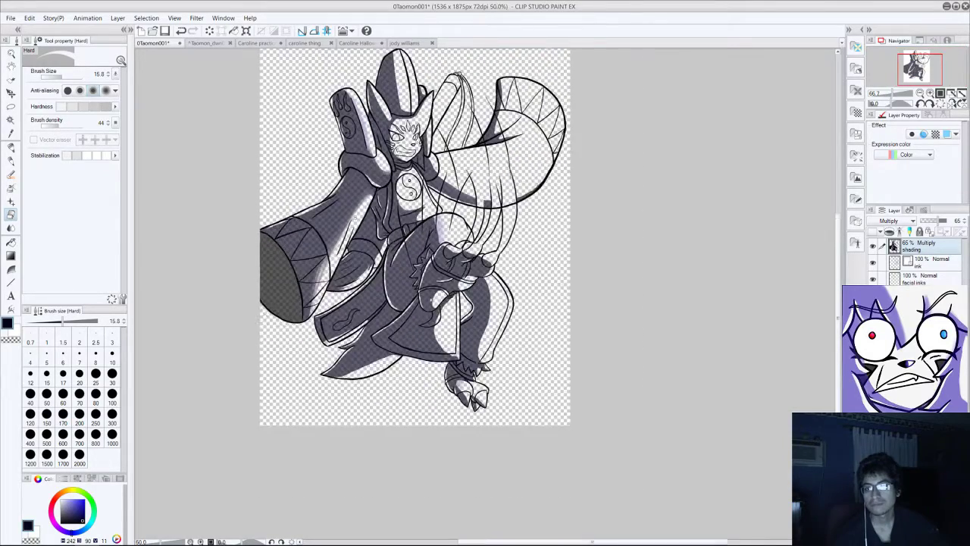
pyautogui.scroll(1, 419, 152)
pyautogui.scroll(-3, 434, 166)
pyautogui.scroll(3, 453, 108)
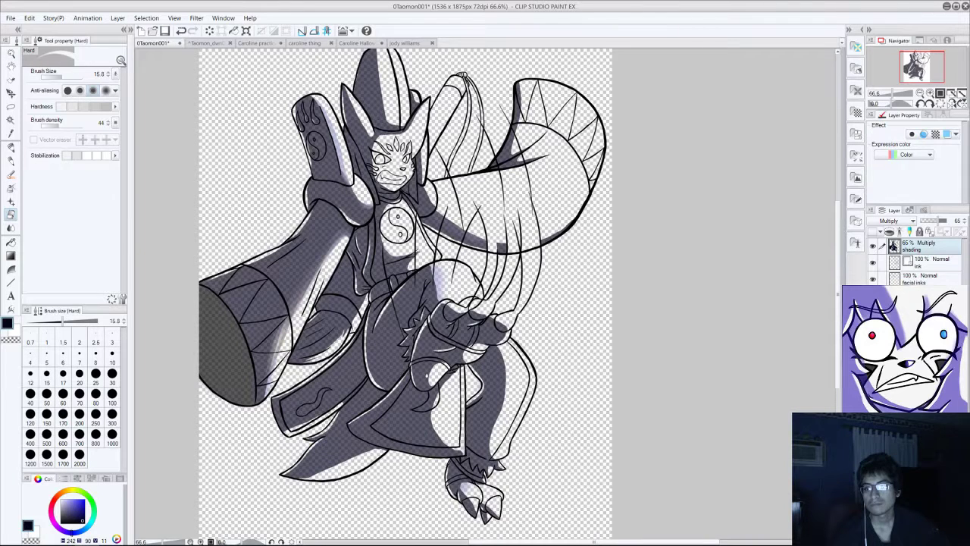
pyautogui.click(872, 296)
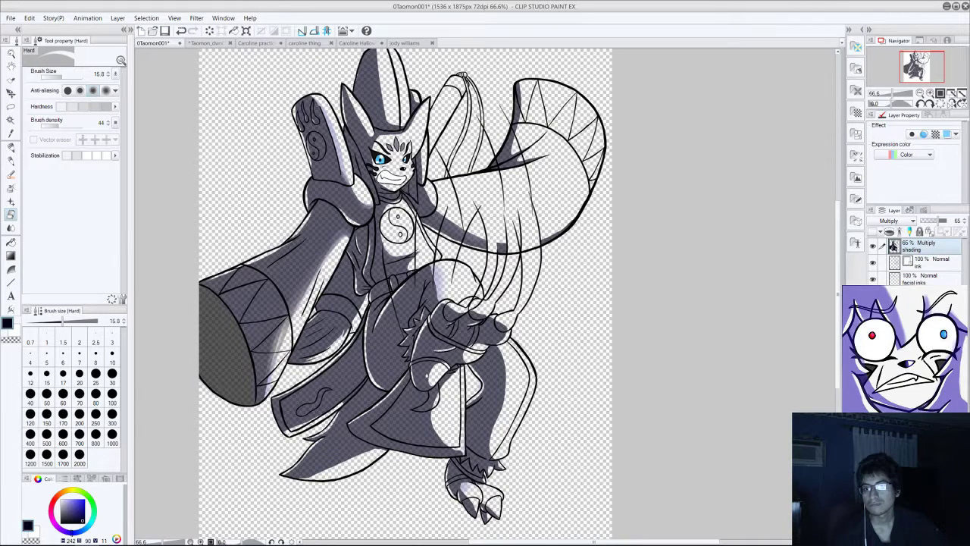
pyautogui.hotkey('ctrl', 'z')
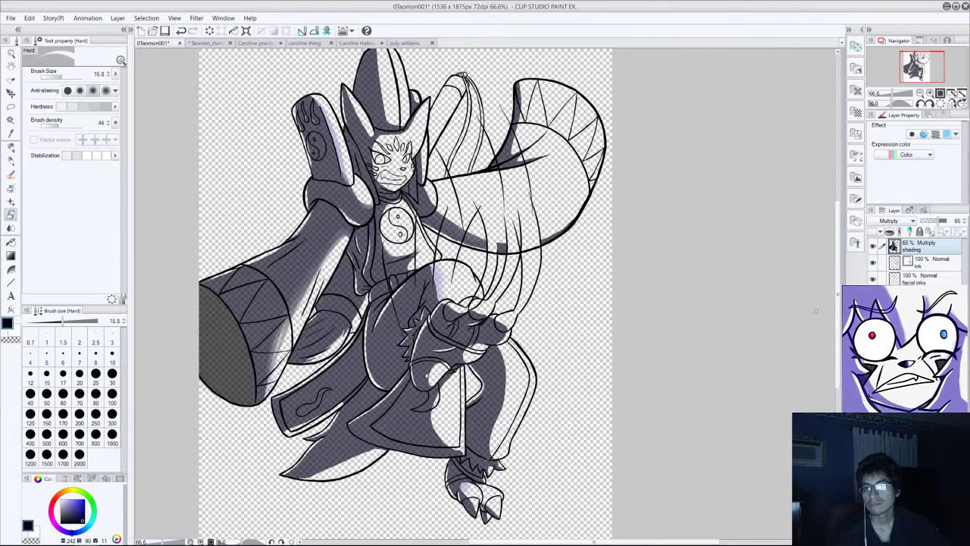
# Step: Erase a thin rim of shading along the outer edge of the tall pointed hat
pyautogui.scroll(-5, 816, 311)
pyautogui.scroll(8, 815, 303)
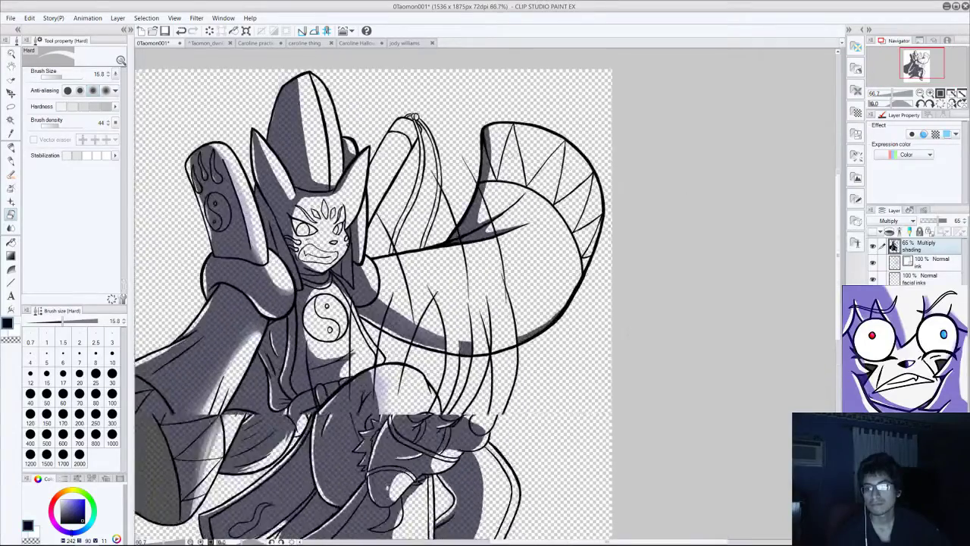
pyautogui.scroll(4, 405, 296)
pyautogui.scroll(-4, 405, 295)
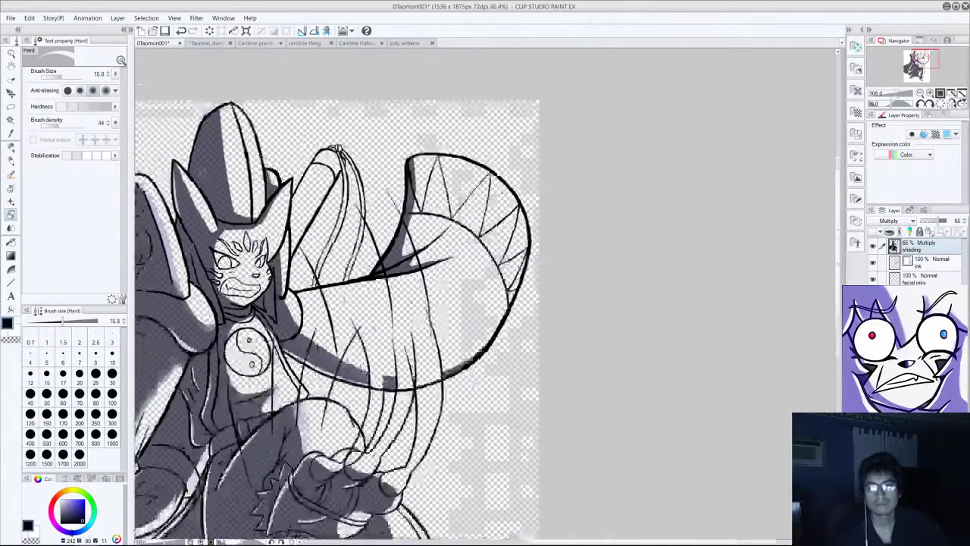
pyautogui.scroll(6, 212, 132)
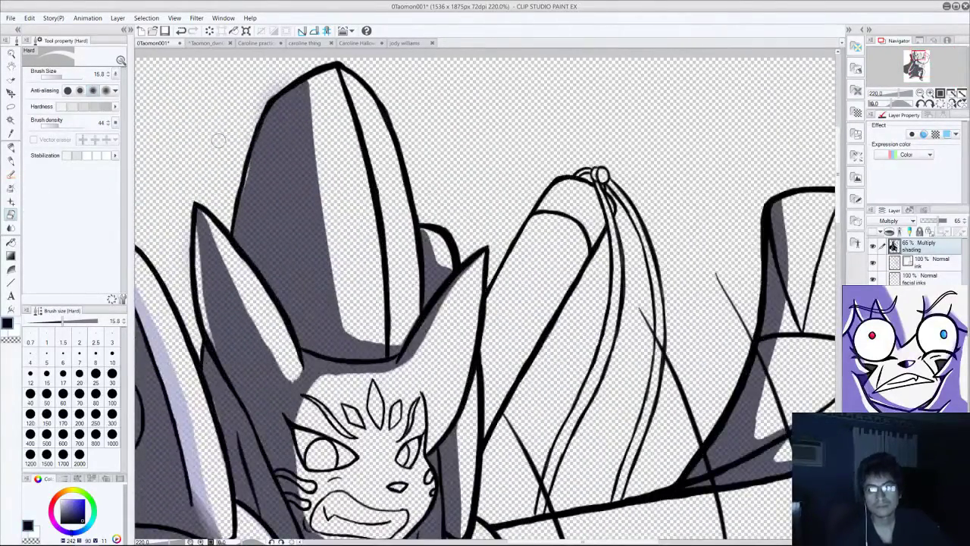
pyautogui.moveTo(277, 80); pyautogui.dragTo(233, 244)
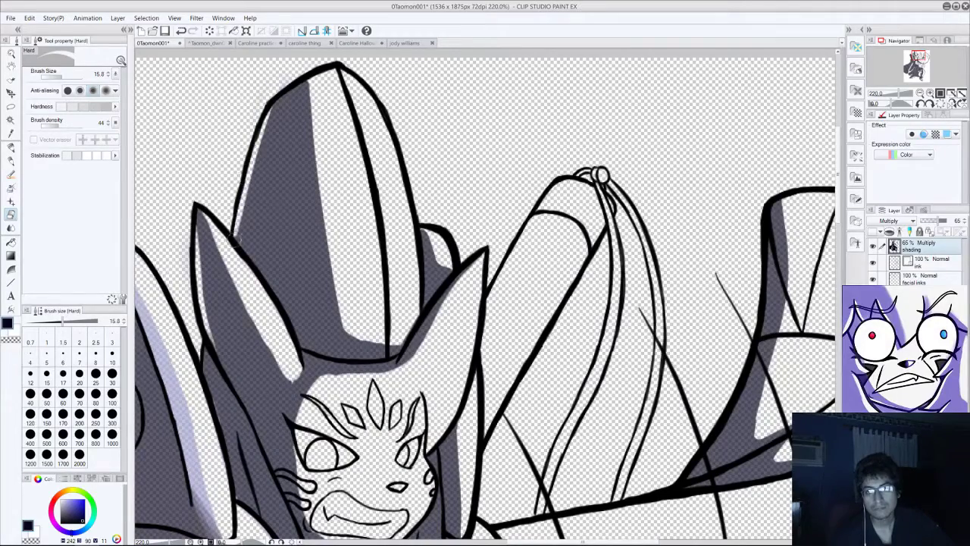
# Step: Examine the shading over the whole figure, from hat to feet, with the colour layers hidden
pyautogui.scroll(-6, 213, 208)
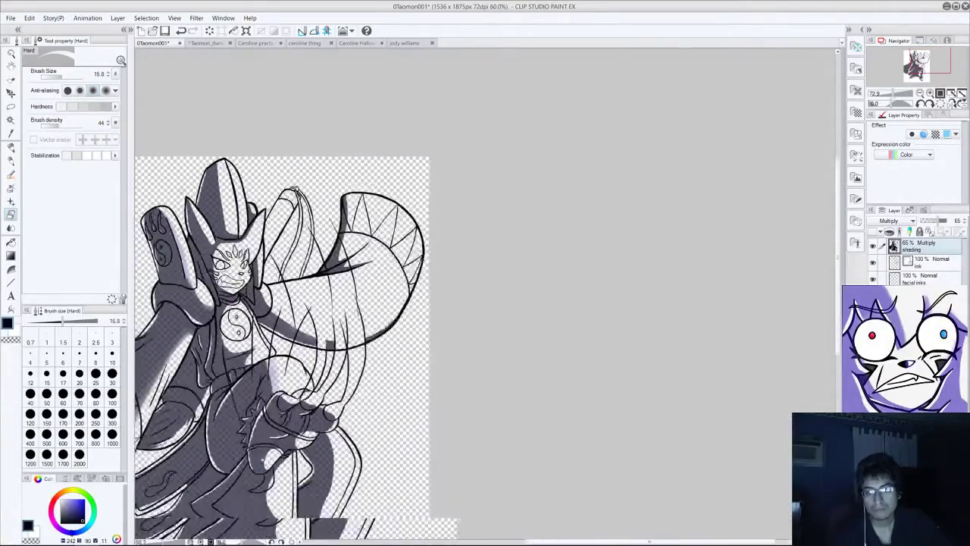
pyautogui.scroll(-6, 182, 195)
pyautogui.scroll(5, 171, 261)
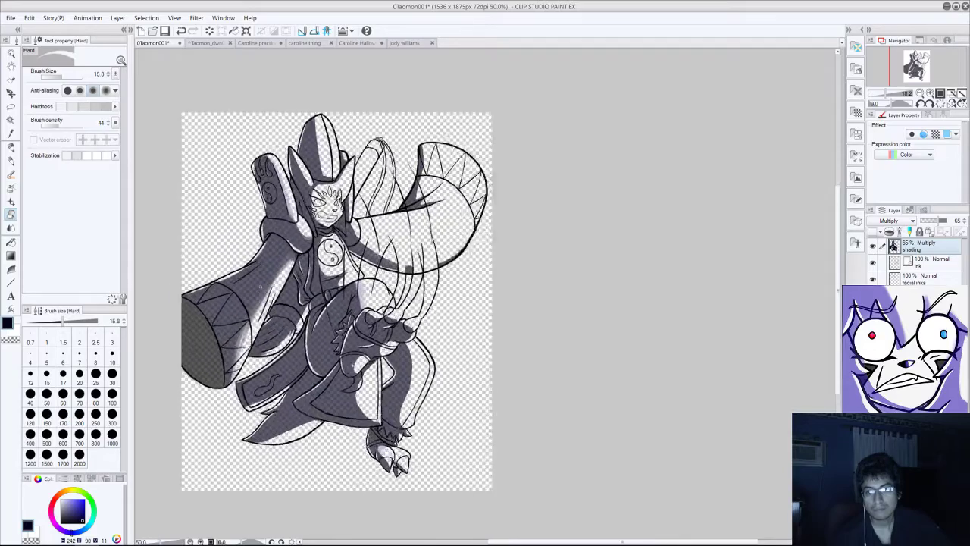
pyautogui.scroll(2, 330, 274)
pyautogui.scroll(2, 329, 274)
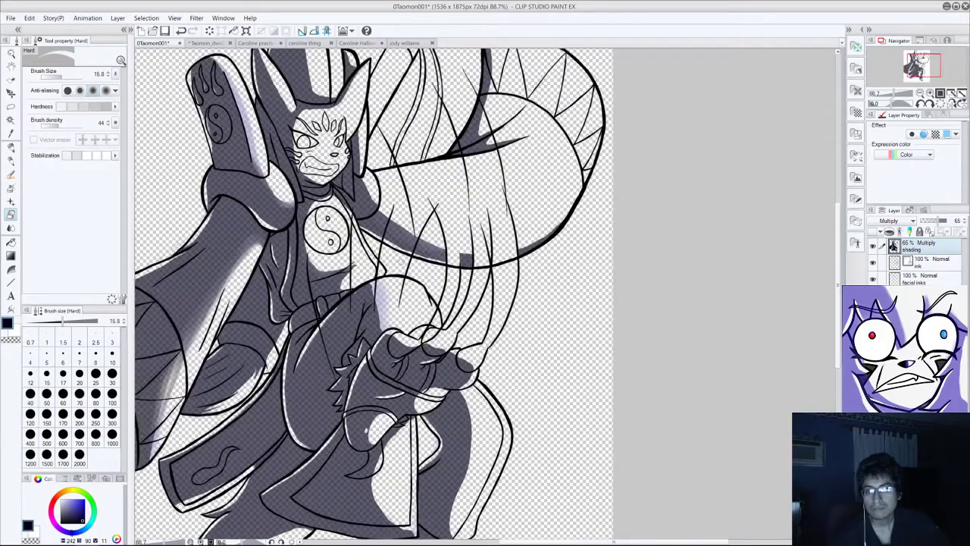
pyautogui.scroll(-2, 330, 274)
pyautogui.scroll(1, 329, 274)
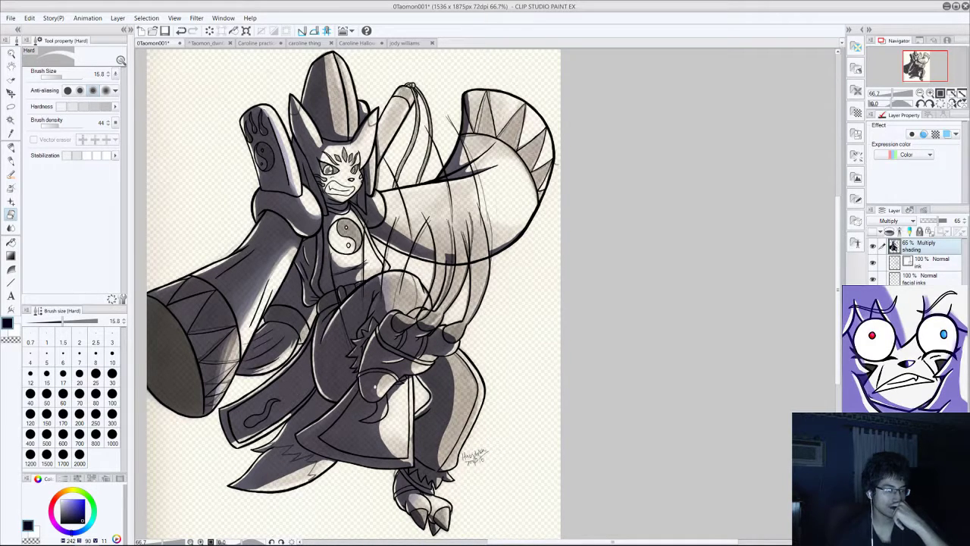
# Step: Paint shading along the edge of the raised knee's light area with the Marker pen at size 7.7
pyautogui.scroll(10, 426, 247)
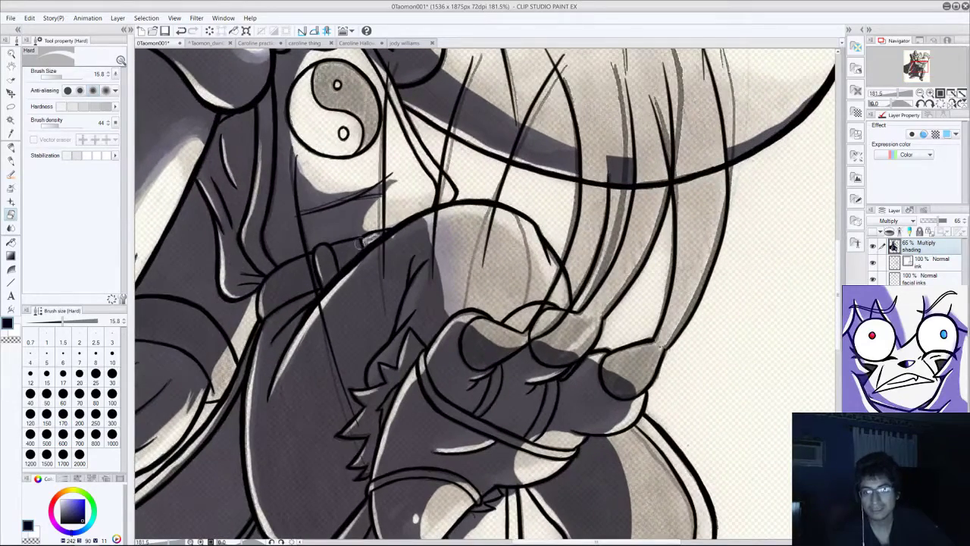
pyautogui.click(30, 19)
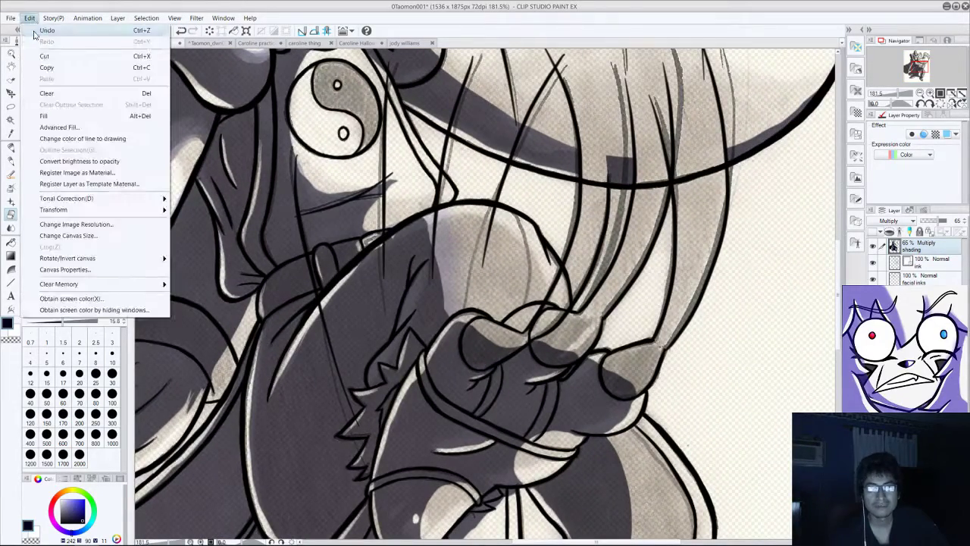
pyautogui.click(59, 199)
pyautogui.click(8, 175)
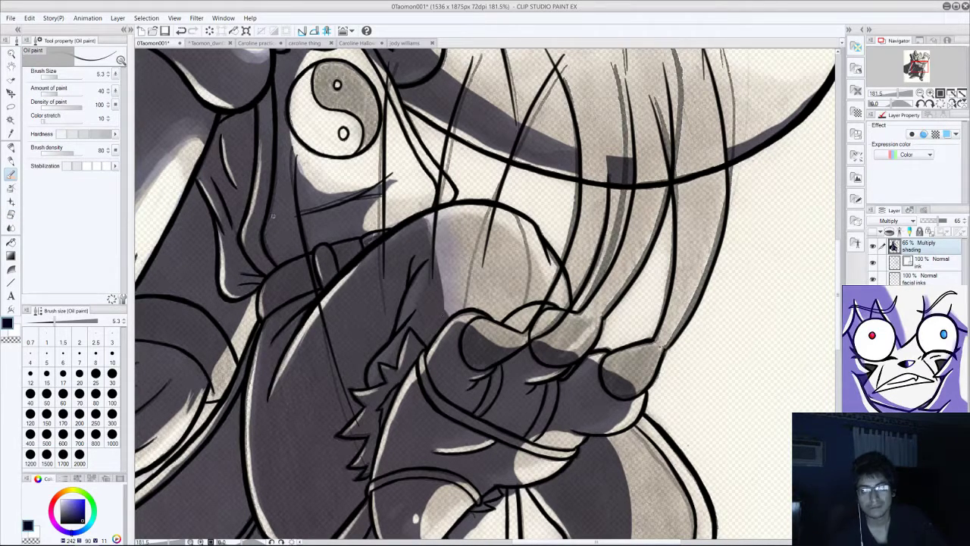
pyautogui.click(9, 147)
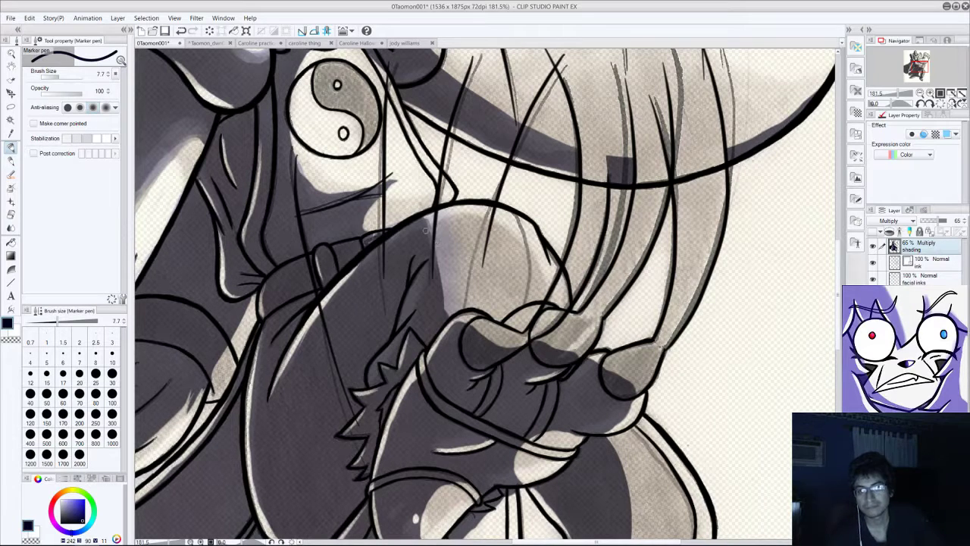
pyautogui.moveTo(425, 231)
pyautogui.mouseDown()
pyautogui.moveTo(436, 302)
pyautogui.moveTo(440, 286)
pyautogui.moveTo(446, 311)
pyautogui.moveTo(469, 308)
pyautogui.moveTo(442, 317)
pyautogui.moveTo(476, 306)
pyautogui.moveTo(445, 306)
pyautogui.mouseUp()
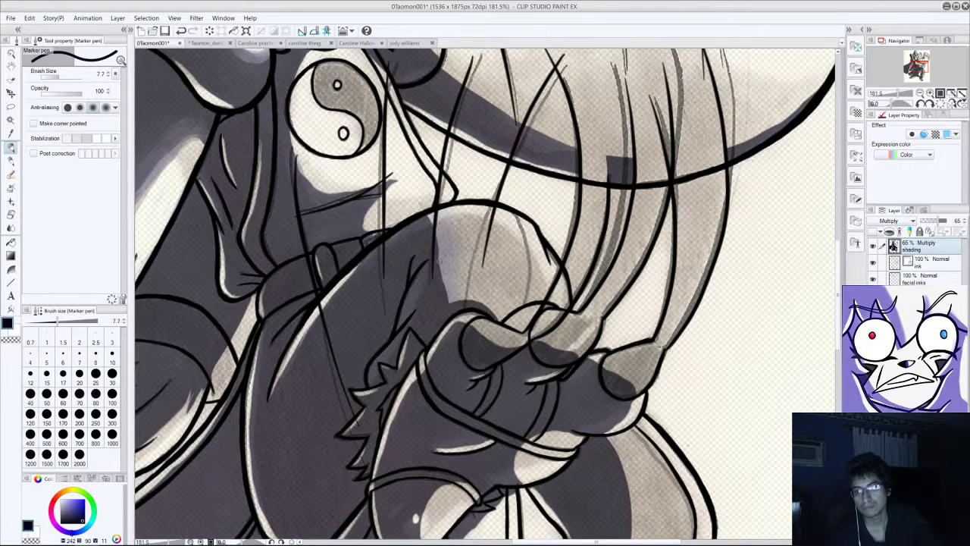
pyautogui.moveTo(427, 219); pyautogui.dragTo(439, 300)
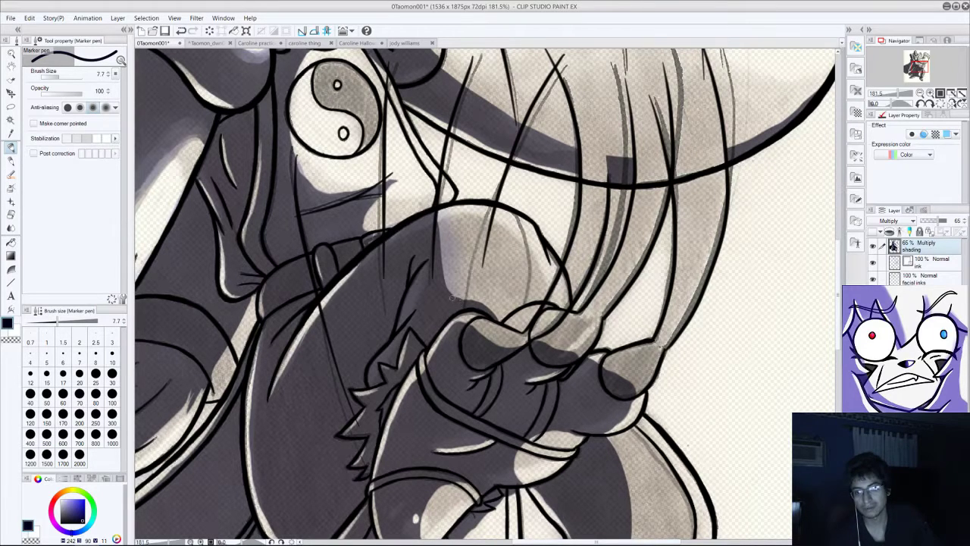
pyautogui.moveTo(433, 210); pyautogui.dragTo(442, 257)
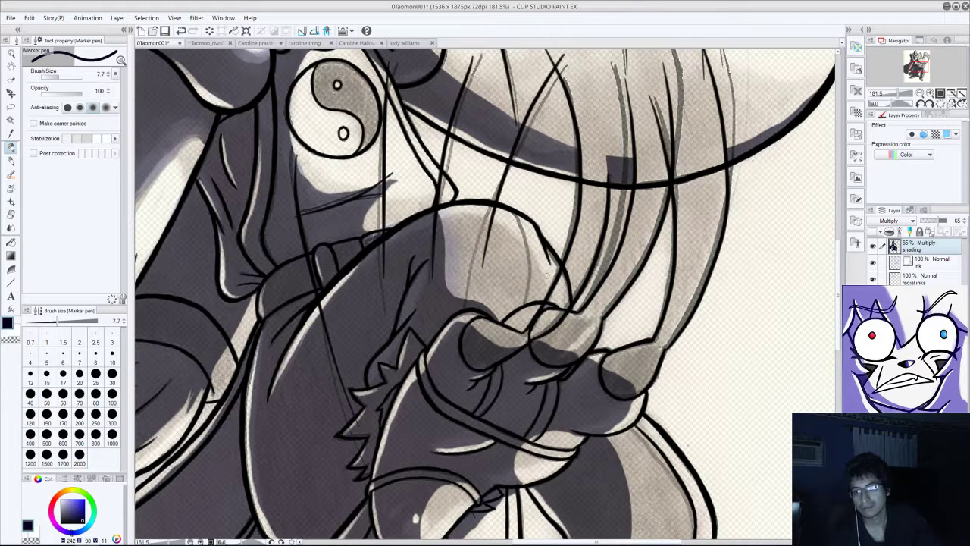
# Step: Fill in the shading on the outermost claw and the finger beneath it with the Marker pen
pyautogui.moveTo(624, 385)
pyautogui.mouseDown()
pyautogui.moveTo(647, 376)
pyautogui.moveTo(624, 396)
pyautogui.moveTo(653, 366)
pyautogui.moveTo(614, 384)
pyautogui.moveTo(625, 366)
pyautogui.moveTo(643, 372)
pyautogui.moveTo(656, 359)
pyautogui.moveTo(609, 379)
pyautogui.mouseUp()
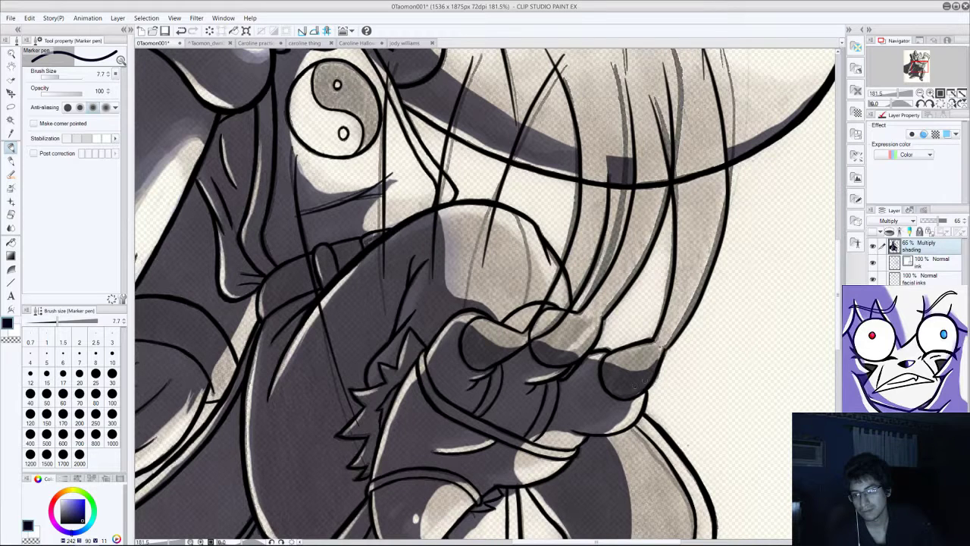
pyautogui.moveTo(626, 406)
pyautogui.mouseDown()
pyautogui.moveTo(603, 432)
pyautogui.moveTo(629, 418)
pyautogui.mouseUp()
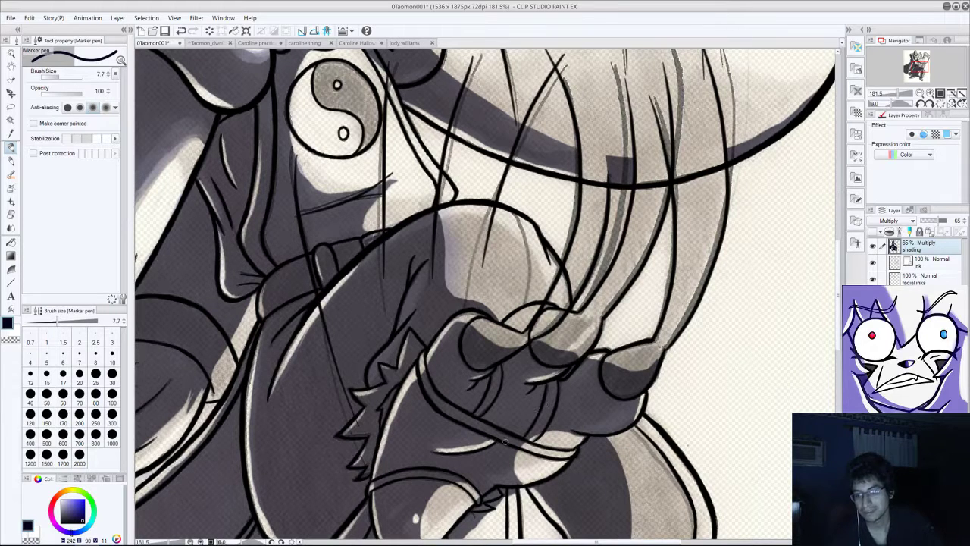
pyautogui.moveTo(493, 437); pyautogui.dragTo(434, 447)
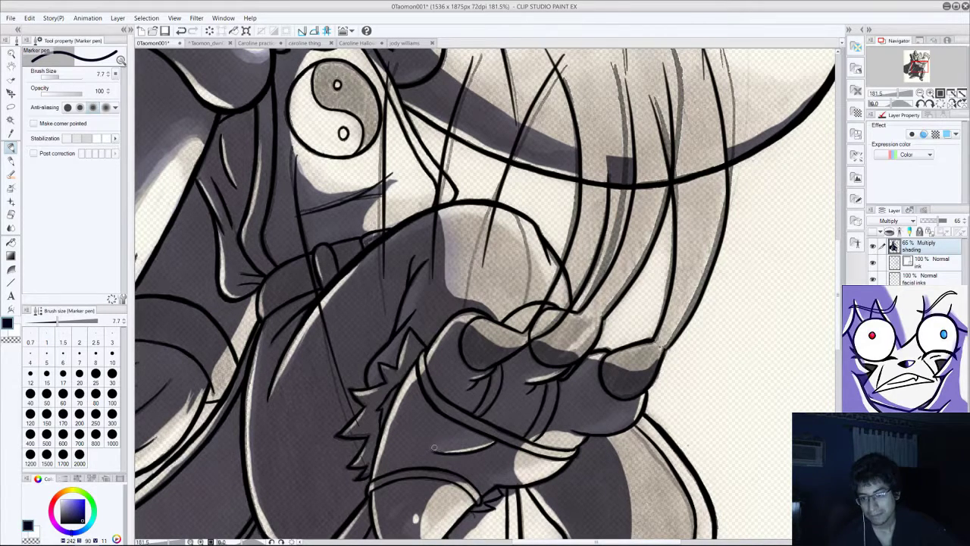
pyautogui.hotkey('ctrl', 'z')
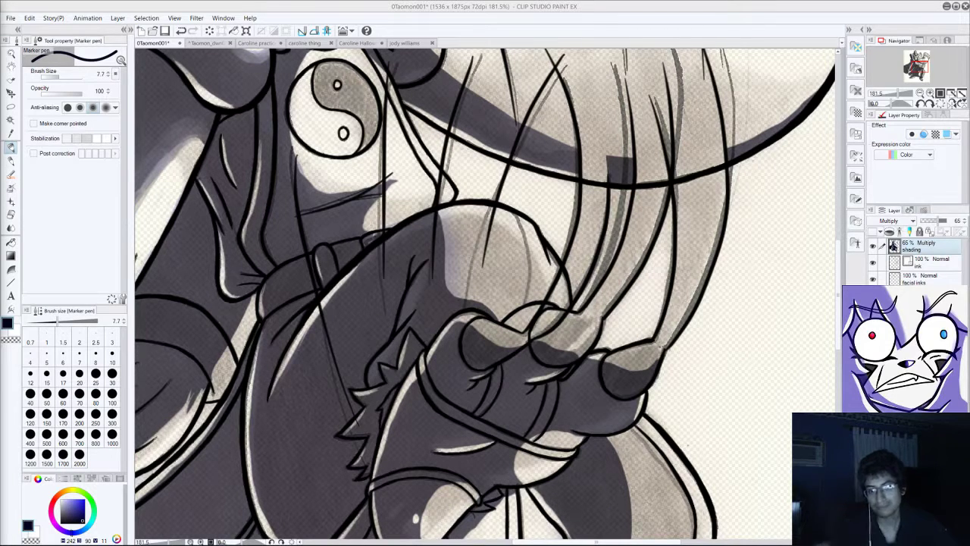
# Step: Erase thin highlights along the trouser fold beside the raised knee and the top of the jagged fur cuff
pyautogui.click(10, 215)
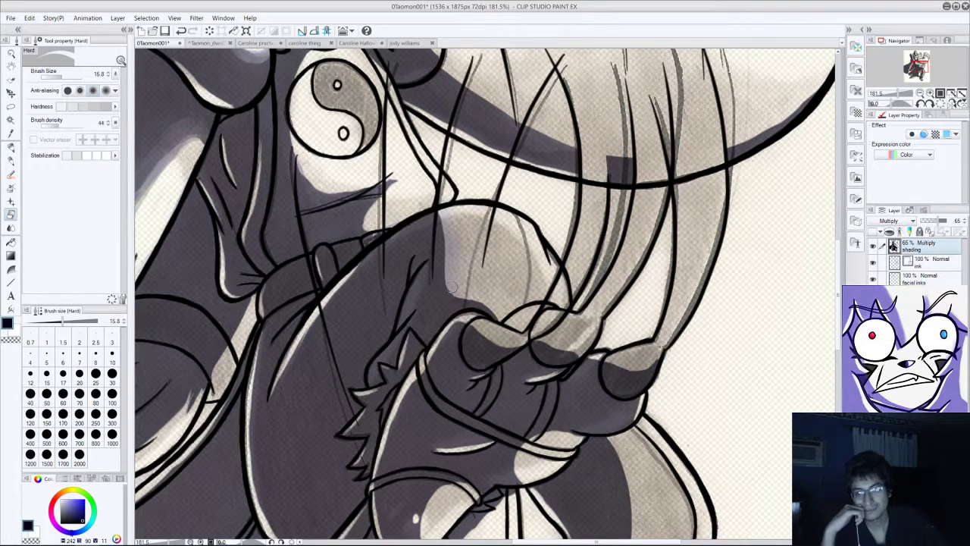
pyautogui.moveTo(419, 283)
pyautogui.mouseDown()
pyautogui.moveTo(422, 274)
pyautogui.moveTo(409, 303)
pyautogui.moveTo(422, 268)
pyautogui.moveTo(404, 321)
pyautogui.mouseUp()
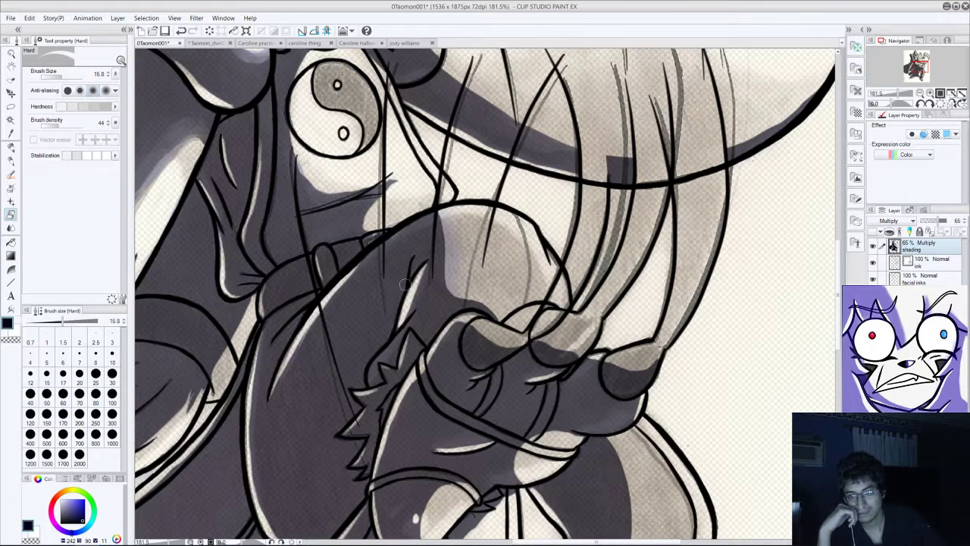
pyautogui.moveTo(414, 265)
pyautogui.mouseDown()
pyautogui.moveTo(404, 341)
pyautogui.moveTo(377, 360)
pyautogui.moveTo(407, 330)
pyautogui.moveTo(373, 366)
pyautogui.moveTo(410, 322)
pyautogui.moveTo(376, 363)
pyautogui.mouseUp()
pyautogui.hotkey('ctrl', 'z')
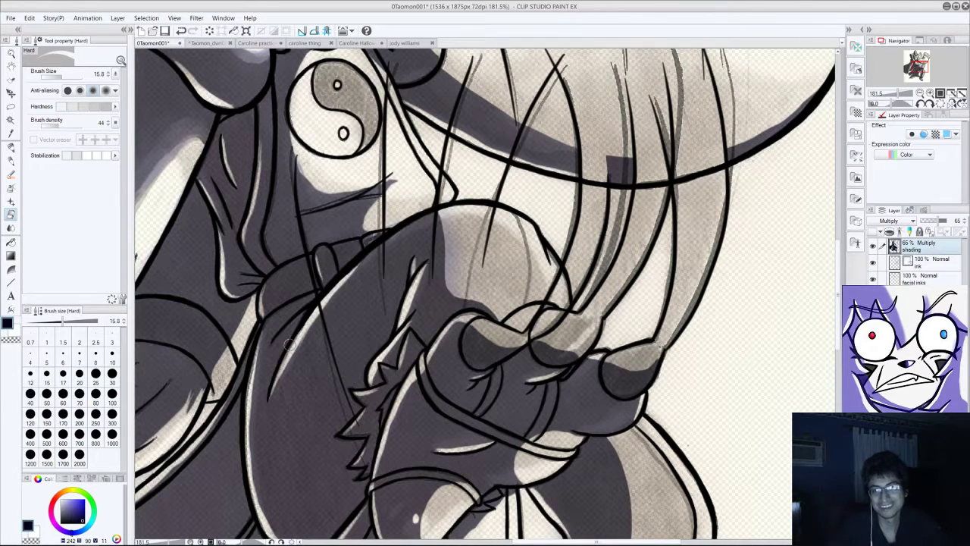
pyautogui.scroll(3, 260, 298)
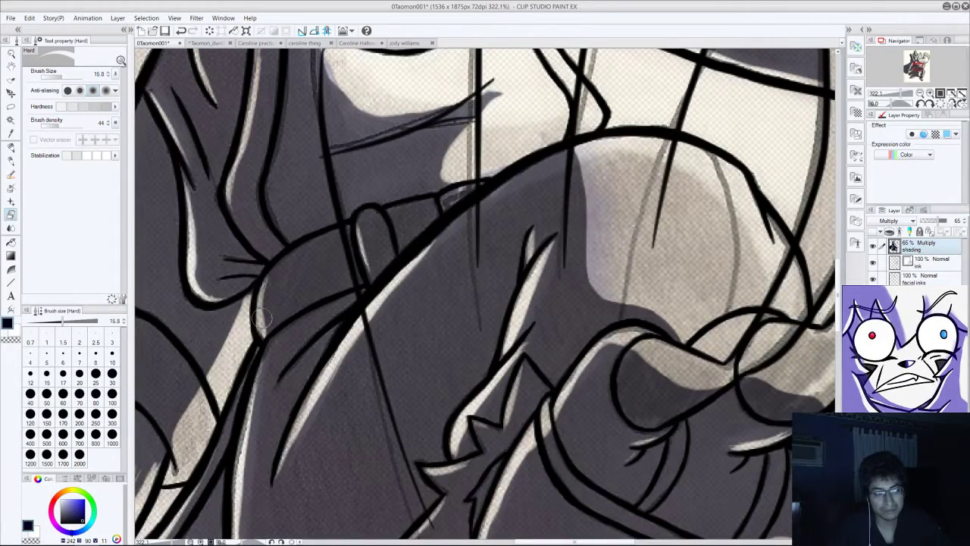
pyautogui.scroll(-4, 261, 317)
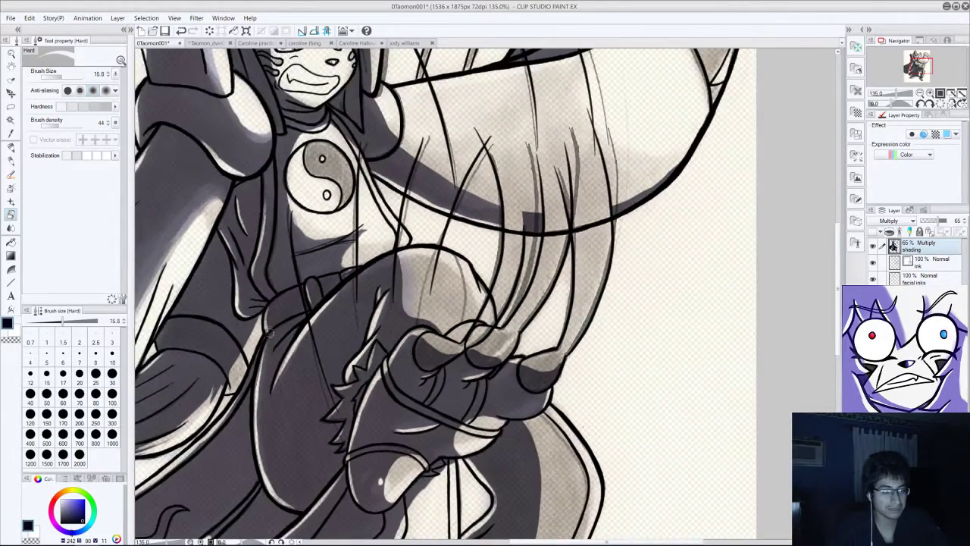
pyautogui.scroll(-1, 268, 332)
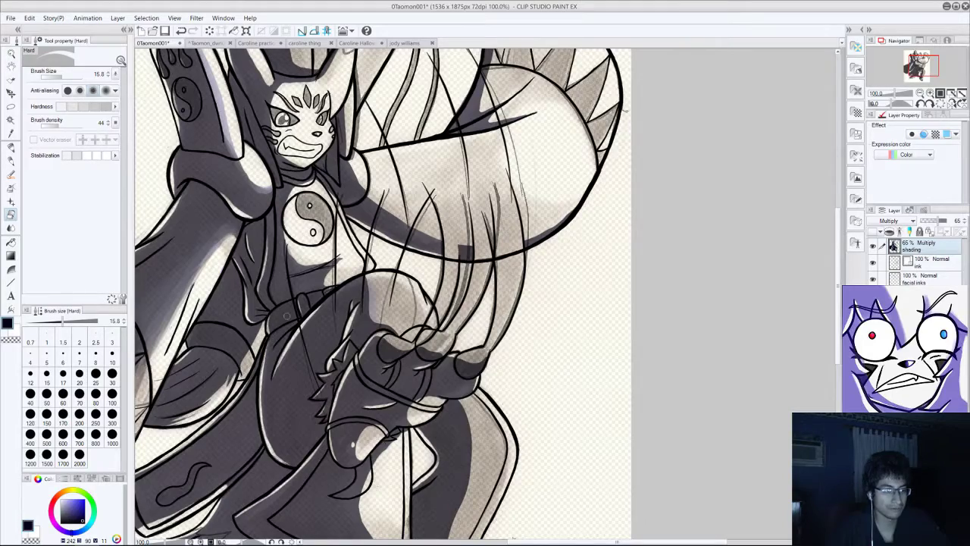
pyautogui.scroll(-3, 213, 368)
pyautogui.scroll(4, 212, 367)
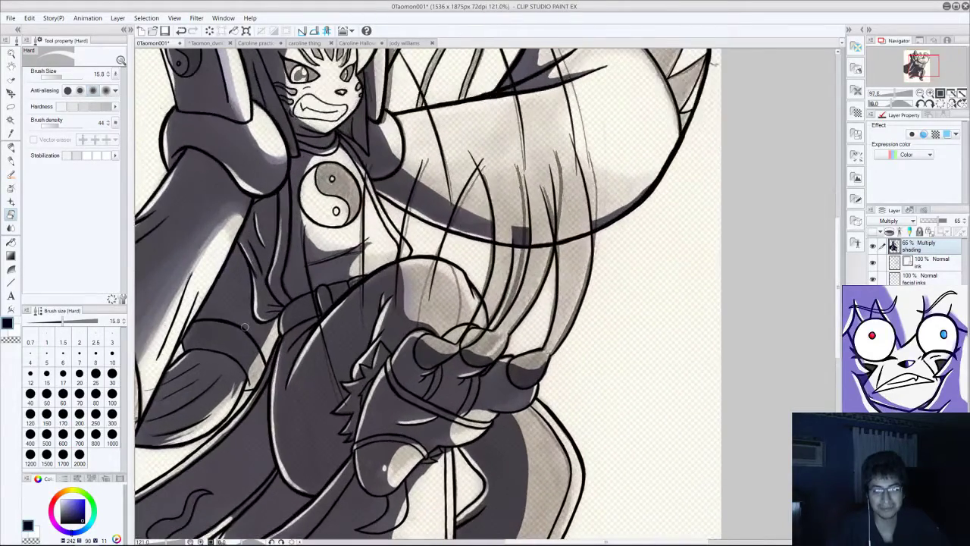
# Step: Examine the shading on the forearm, waist and raised knee, and across the whole figure
pyautogui.scroll(-3, 213, 368)
pyautogui.scroll(6, 213, 368)
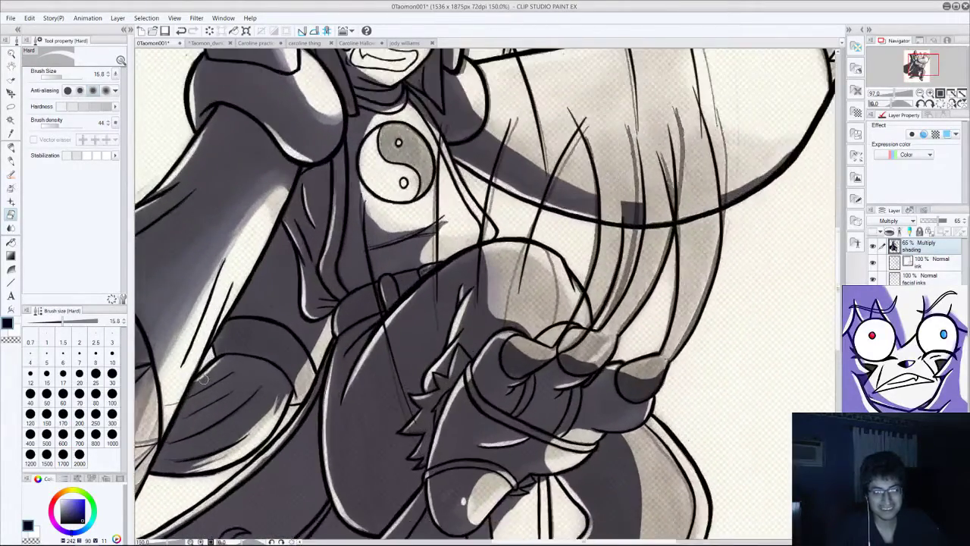
pyautogui.scroll(3, 210, 365)
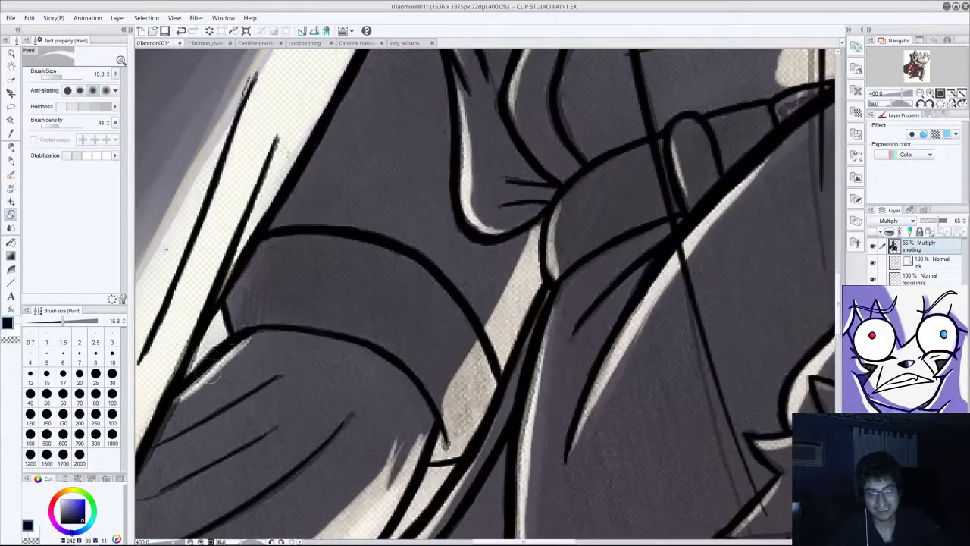
pyautogui.scroll(-4, 212, 375)
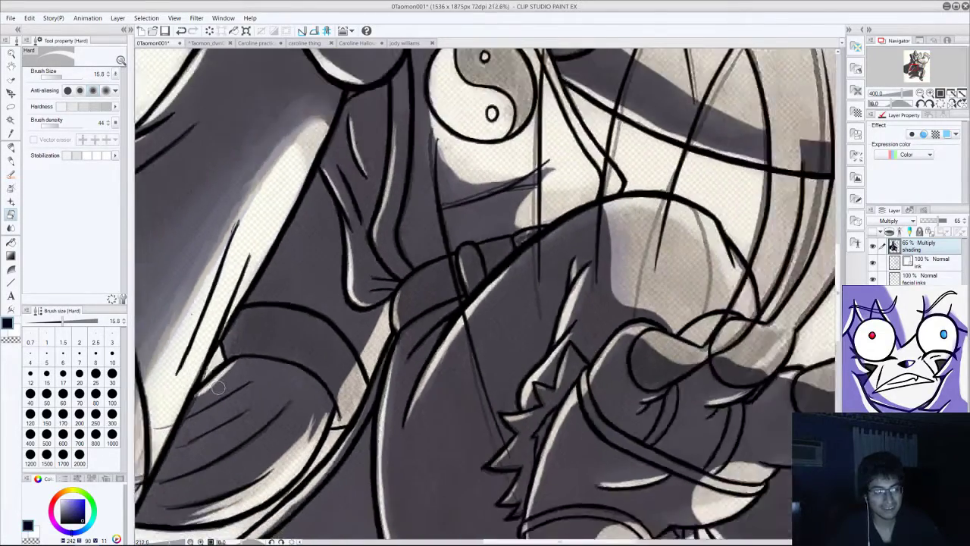
pyautogui.scroll(-3, 216, 387)
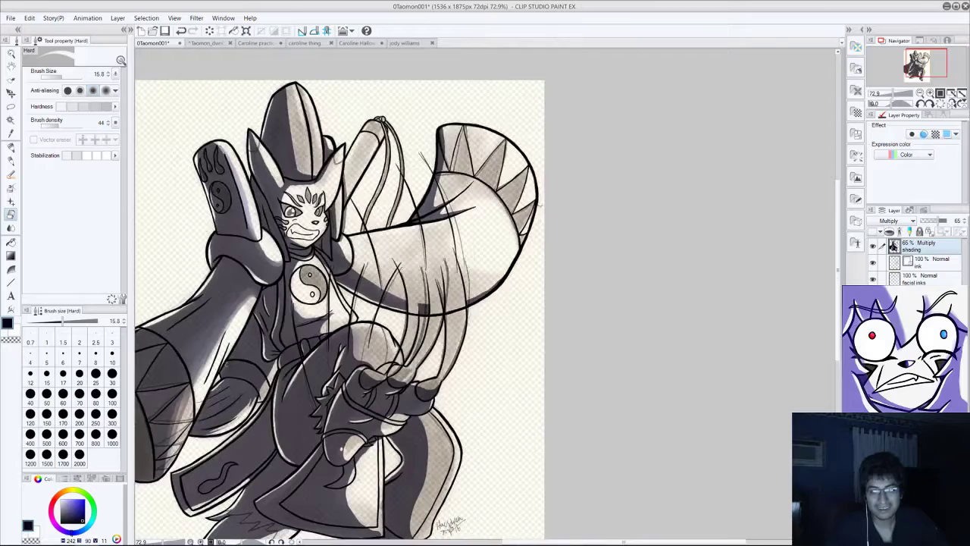
pyautogui.scroll(2, 217, 371)
pyautogui.scroll(-5, 216, 372)
pyautogui.scroll(3, 215, 373)
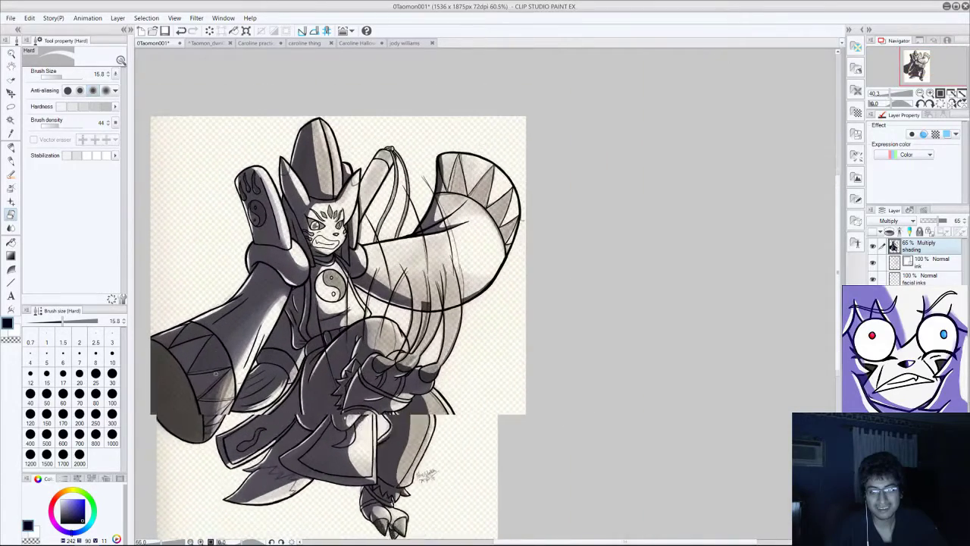
pyautogui.scroll(1, 264, 499)
pyautogui.scroll(-2, 258, 504)
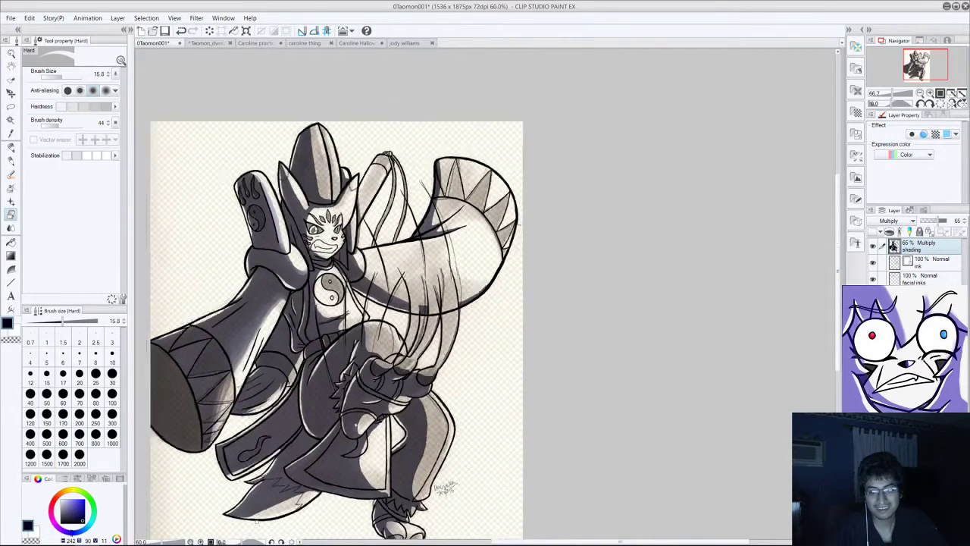
pyautogui.scroll(4, 258, 504)
pyautogui.scroll(1, 360, 500)
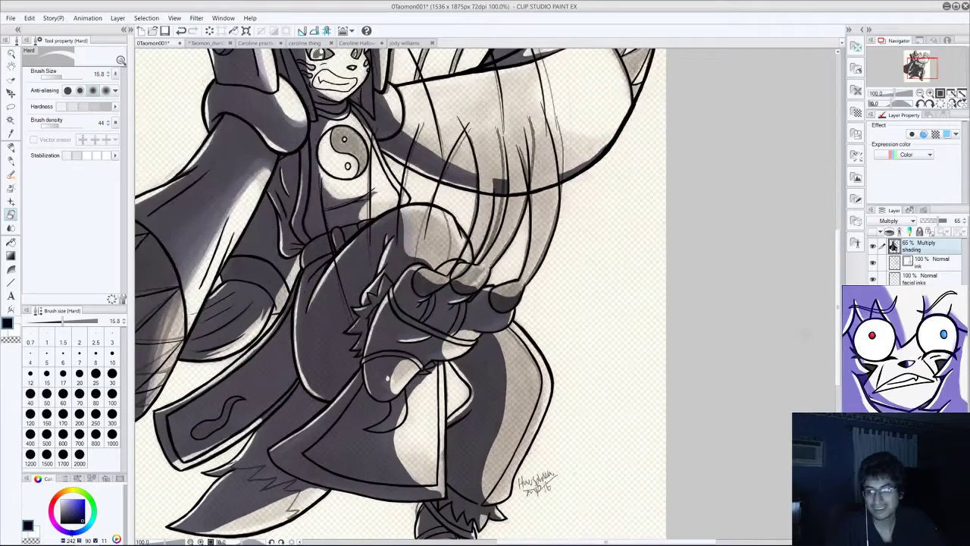
# Step: Fill in the shading along the lower edge of the tail's tip with the Oil paint brush and clean the outline with the Hard eraser
pyautogui.moveTo(837, 316); pyautogui.dragTo(838, 388)
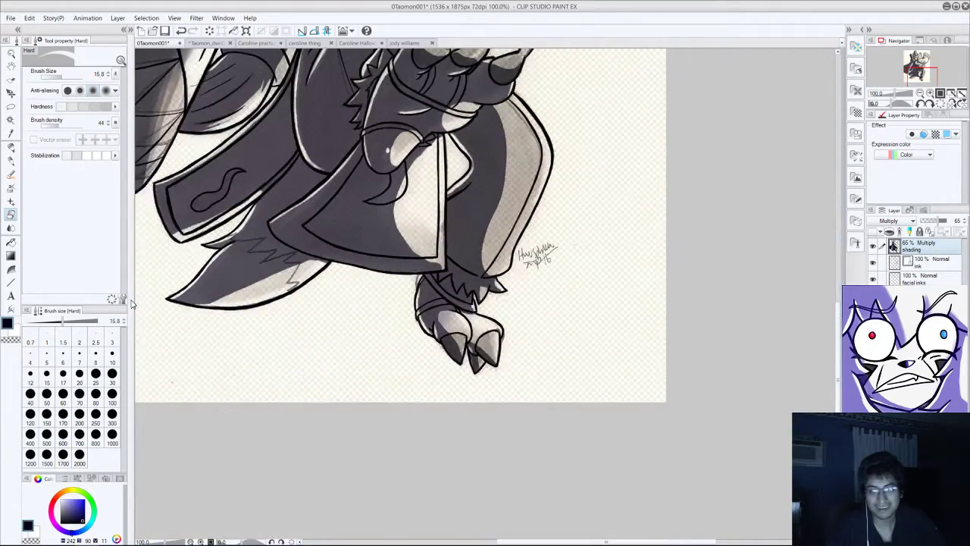
pyautogui.scroll(4, 248, 317)
pyautogui.scroll(1, 249, 314)
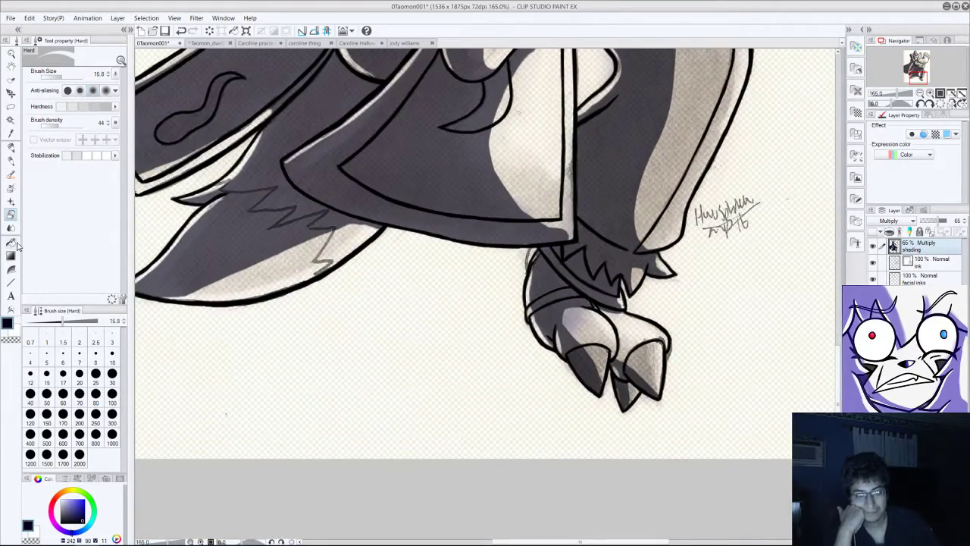
pyautogui.click(11, 188)
pyautogui.click(11, 175)
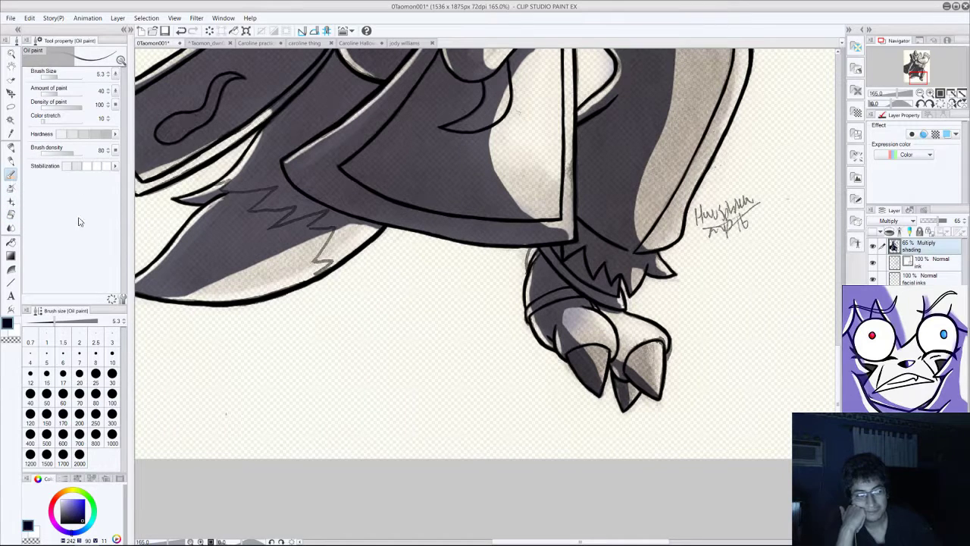
pyautogui.moveTo(171, 294); pyautogui.dragTo(203, 300)
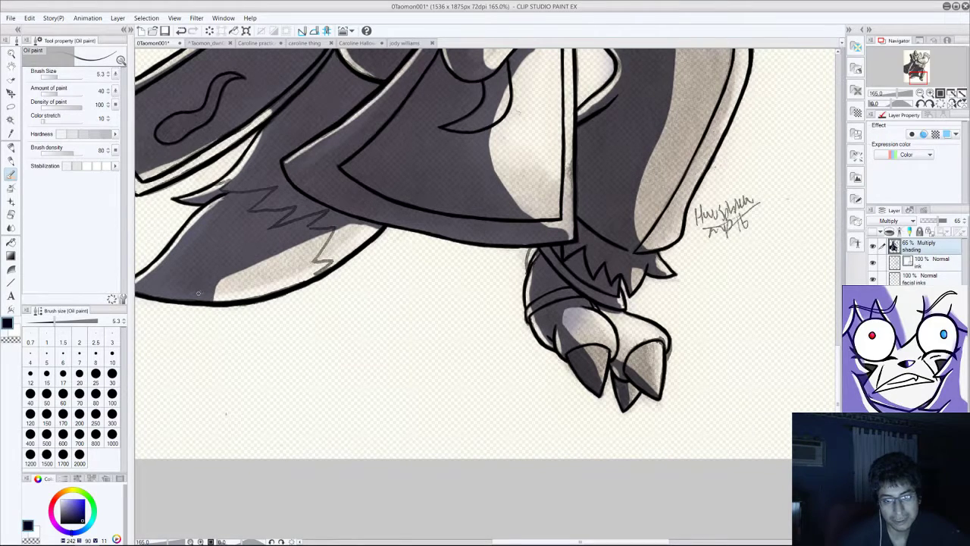
pyautogui.click(10, 214)
pyautogui.moveTo(144, 306); pyautogui.dragTo(167, 308)
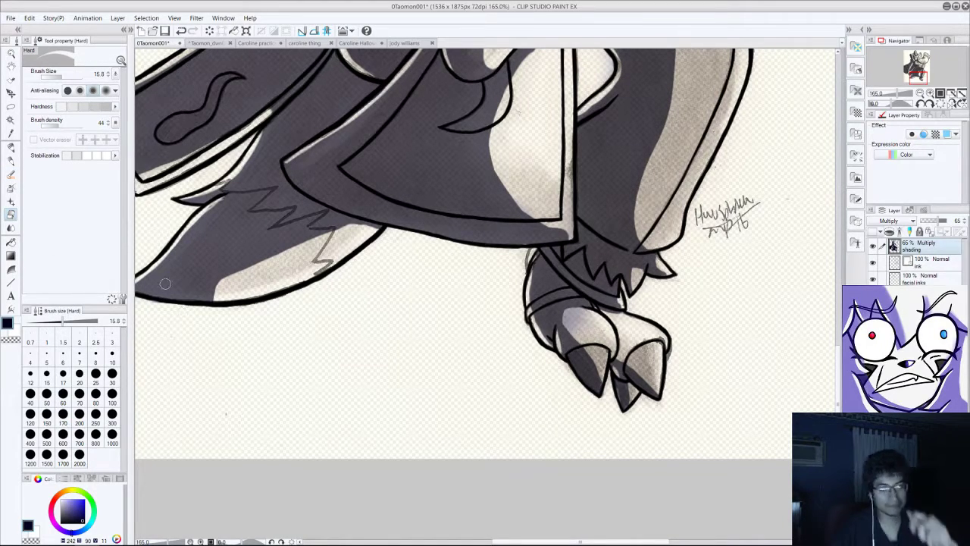
# Step: Paint a curved shadow across the base of the tail beneath the robe's hem with the Marker pen at size 7.7
pyautogui.scroll(-4, 303, 246)
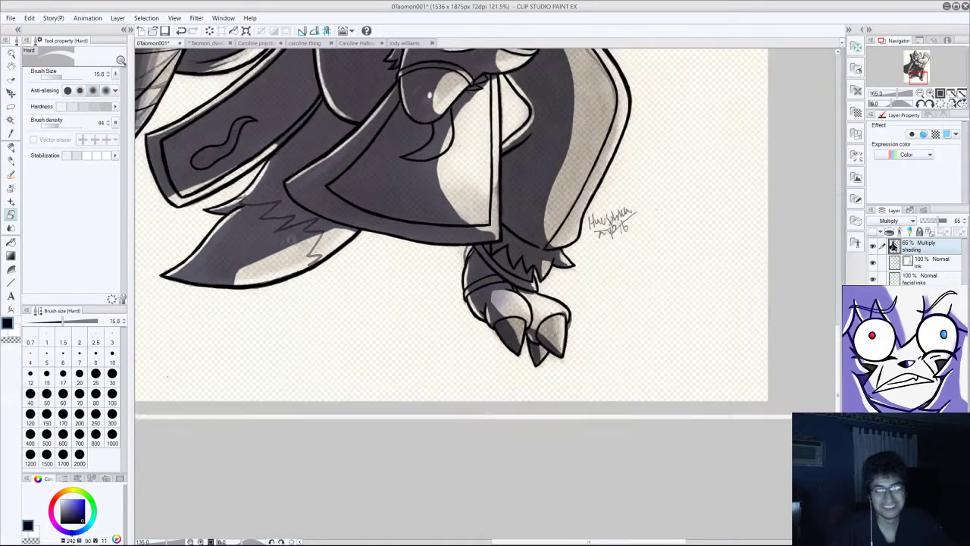
pyautogui.scroll(5, 308, 248)
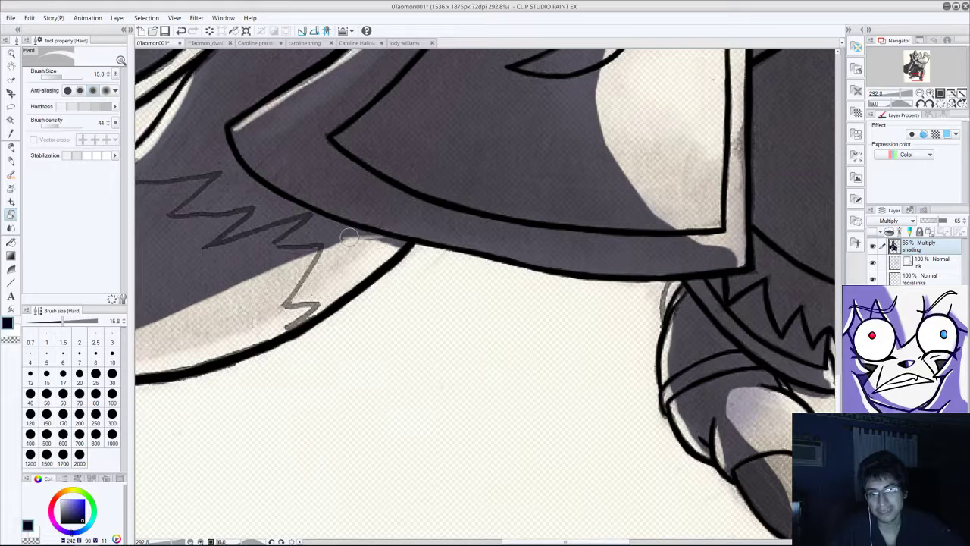
pyautogui.click(10, 177)
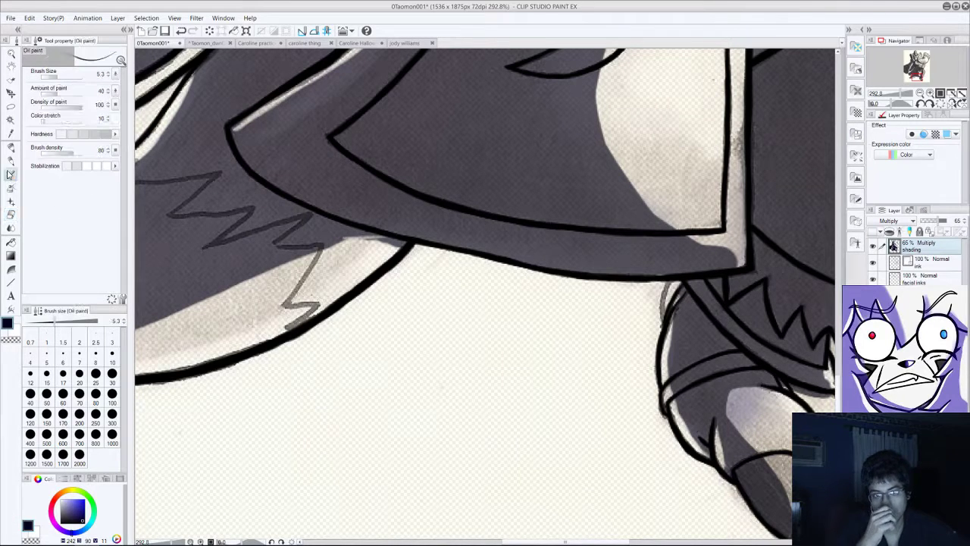
pyautogui.click(11, 165)
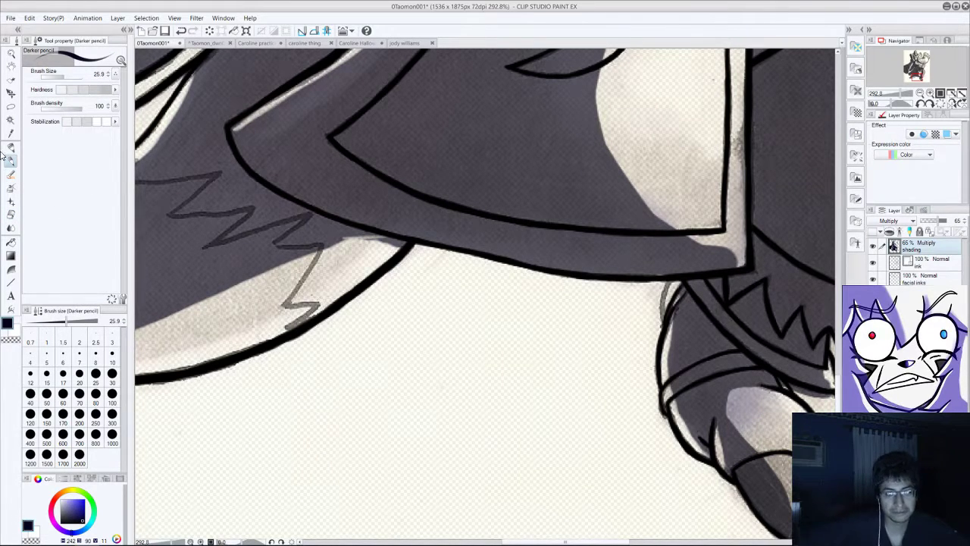
pyautogui.click(12, 149)
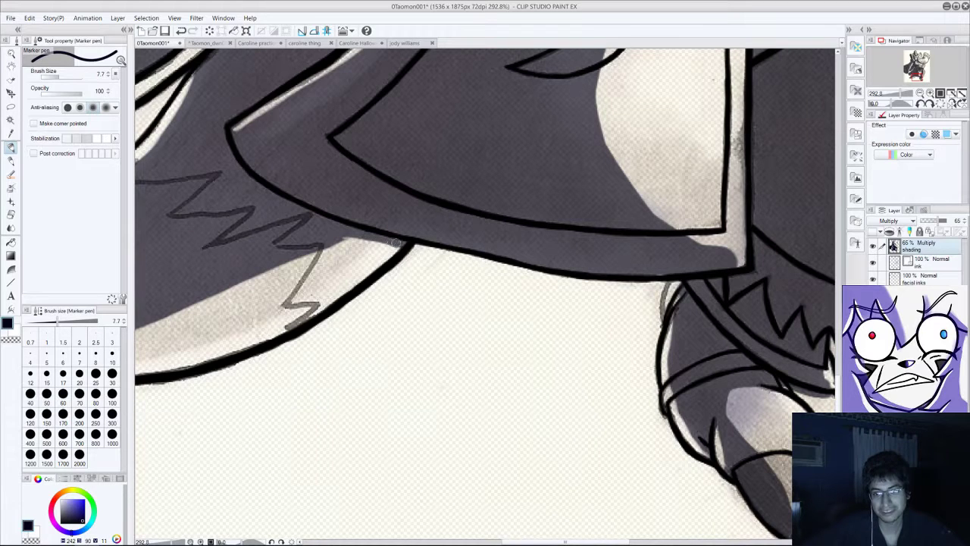
pyautogui.moveTo(341, 234)
pyautogui.mouseDown()
pyautogui.moveTo(397, 251)
pyautogui.moveTo(335, 236)
pyautogui.moveTo(387, 258)
pyautogui.moveTo(382, 247)
pyautogui.moveTo(379, 258)
pyautogui.moveTo(333, 234)
pyautogui.moveTo(377, 262)
pyautogui.moveTo(449, 252)
pyautogui.moveTo(410, 229)
pyautogui.moveTo(383, 242)
pyautogui.moveTo(333, 234)
pyautogui.moveTo(365, 247)
pyautogui.mouseUp()
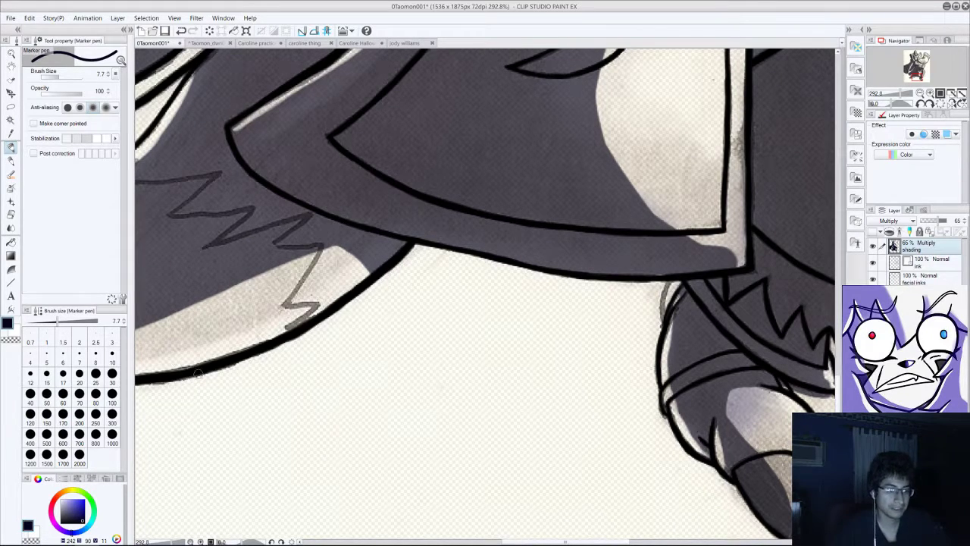
# Step: Set the Marker pen's size to 11 and review the shading over the whole figure
pyautogui.scroll(-8, 276, 421)
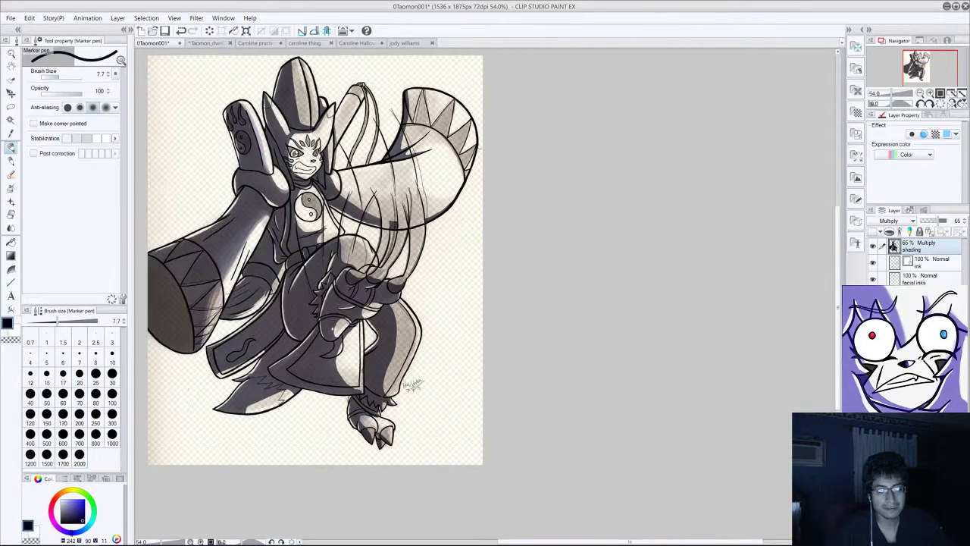
pyautogui.scroll(-4, 193, 382)
pyautogui.press(']')
pyautogui.press(']')
pyautogui.press(']')
pyautogui.scroll(6, 179, 314)
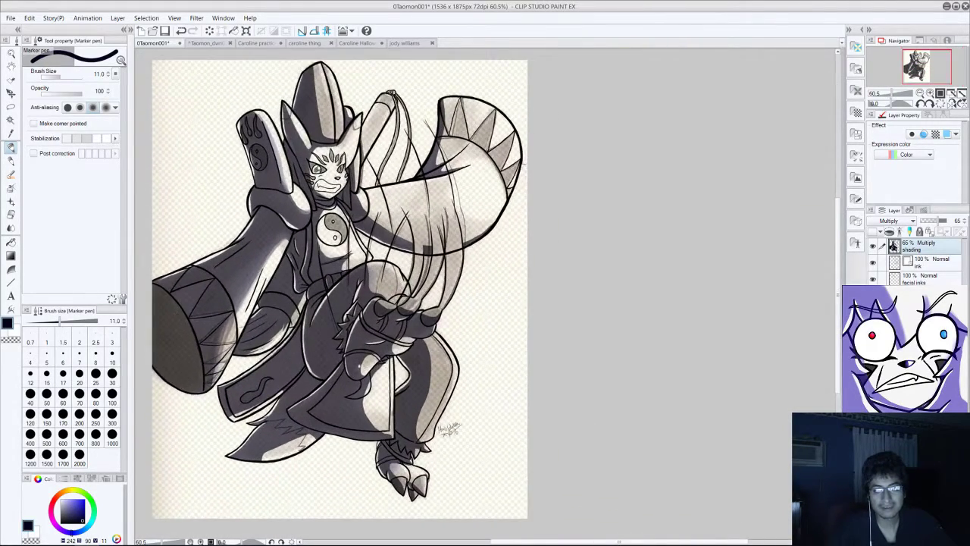
pyautogui.scroll(-1, 201, 311)
pyautogui.scroll(2, 201, 311)
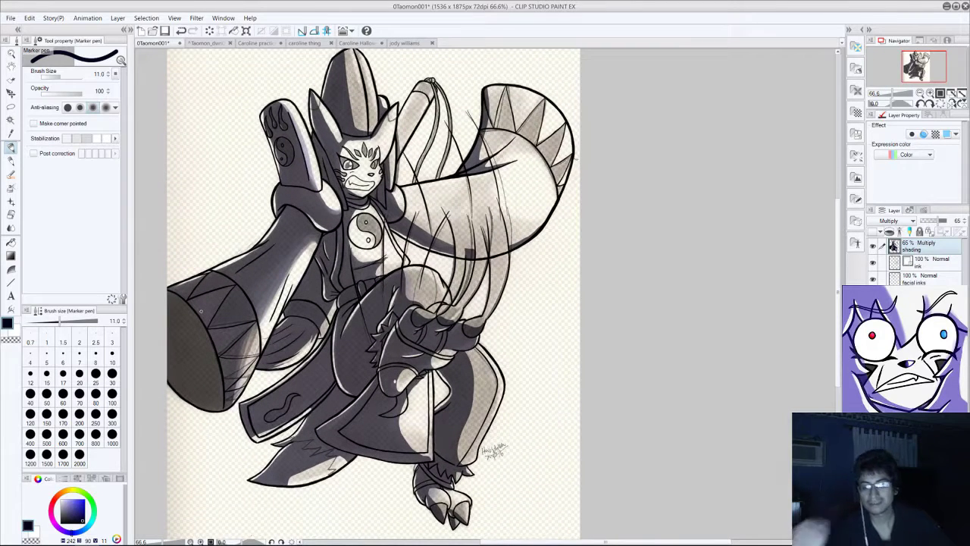
pyautogui.scroll(1, 201, 310)
pyautogui.scroll(-1, 201, 311)
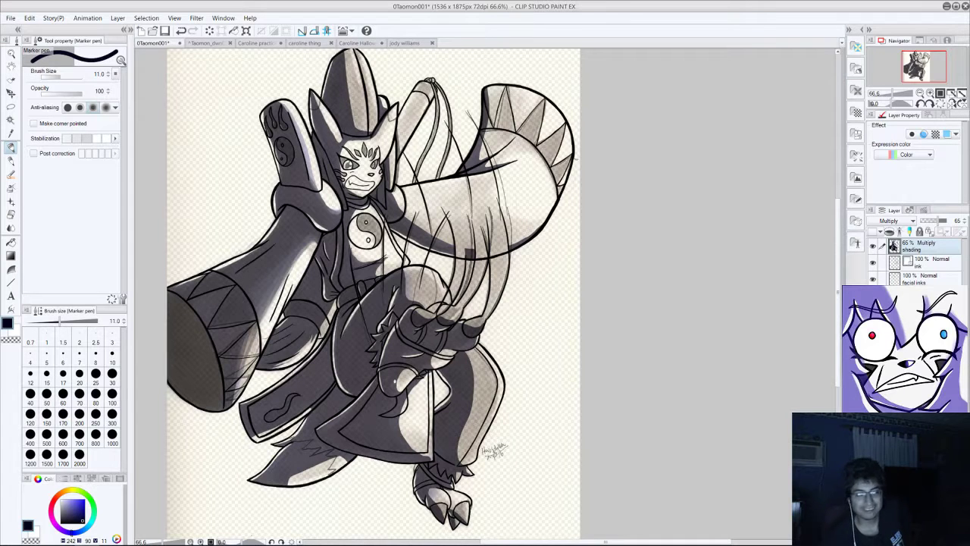
# Step: Compare the drawing with the shading layer hidden and shown again, and save the file
pyautogui.click(873, 246)
pyautogui.click(873, 246)
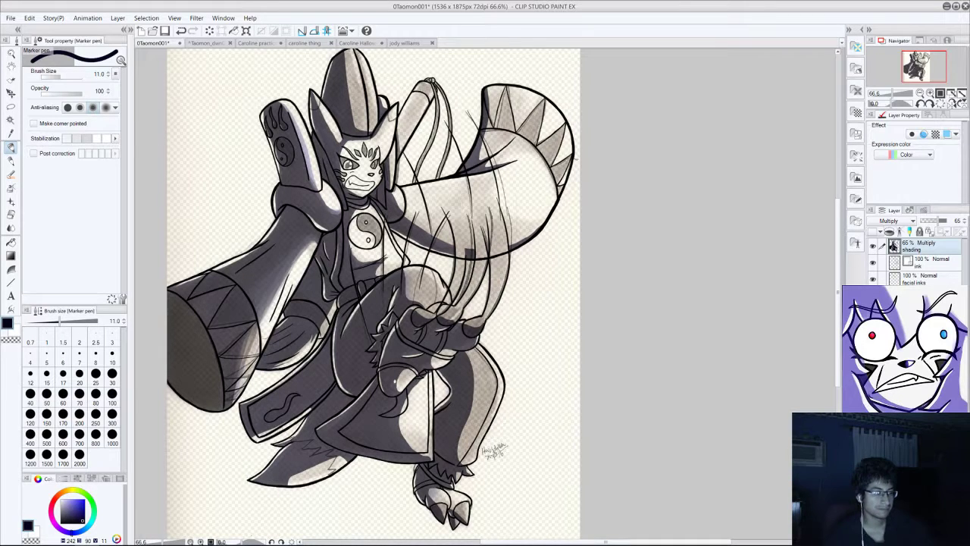
pyautogui.hotkey('ctrl', 's')
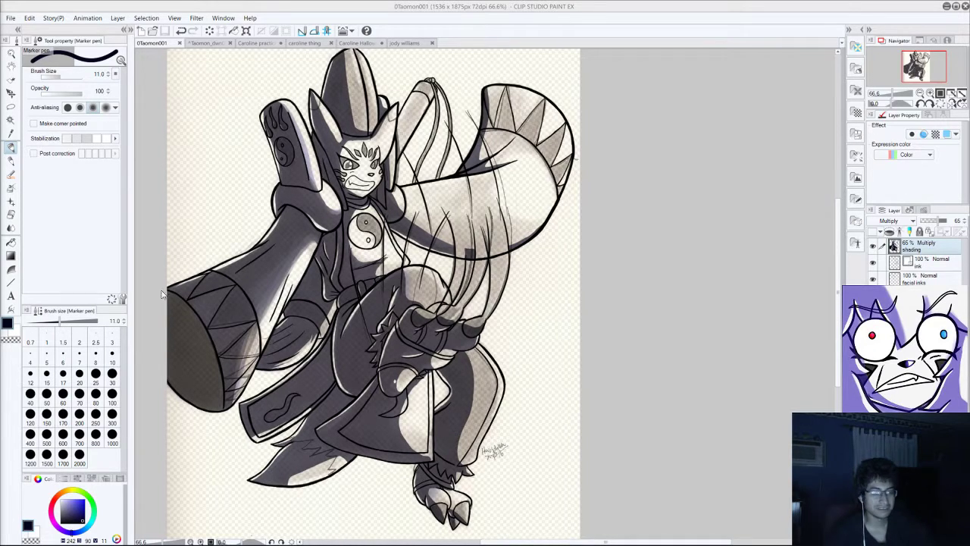
# Step: Examine the shading of the whole figure and up close around the face, hat and raised sleeve
pyautogui.scroll(3, 302, 368)
pyautogui.scroll(-3, 302, 369)
pyautogui.scroll(3, 302, 367)
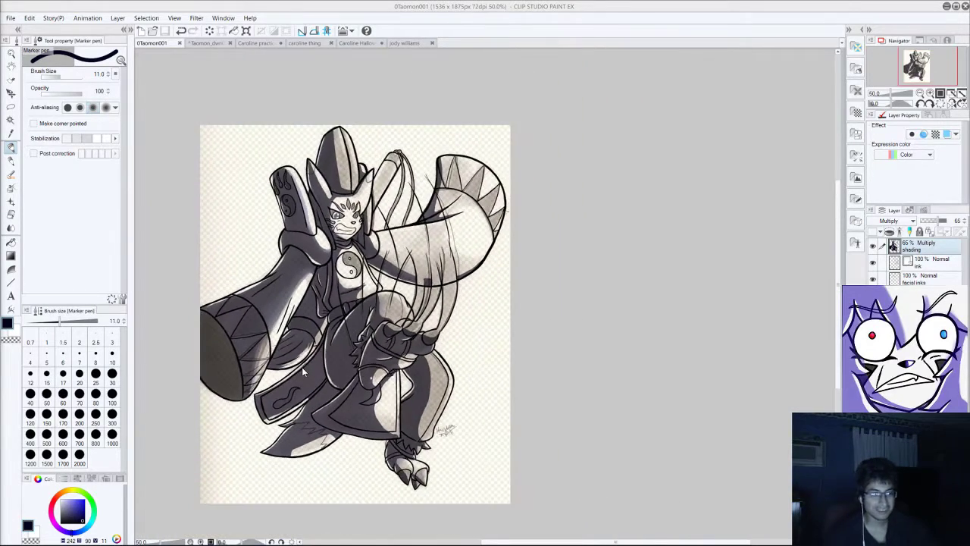
pyautogui.scroll(-2, 302, 367)
pyautogui.scroll(-2, 302, 366)
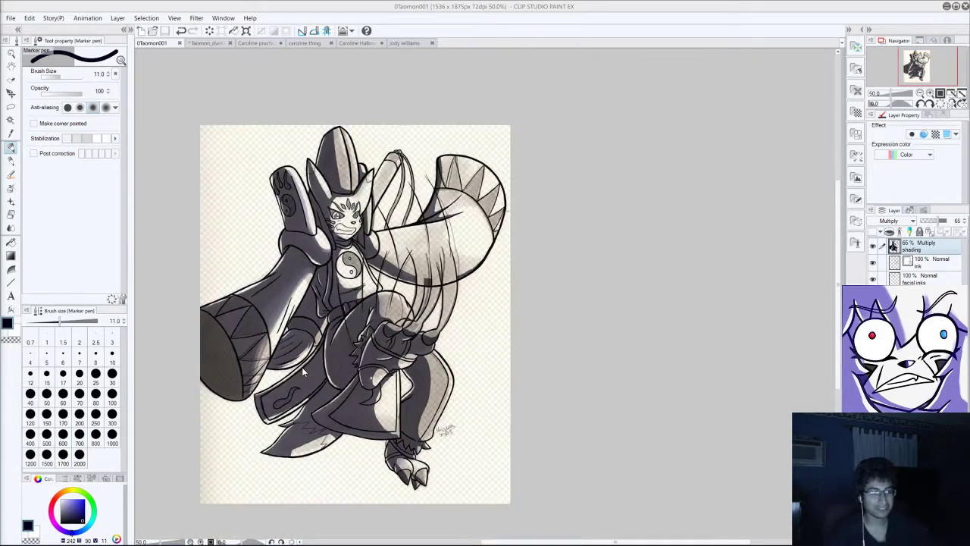
pyautogui.scroll(3, 301, 367)
pyautogui.scroll(-2, 302, 367)
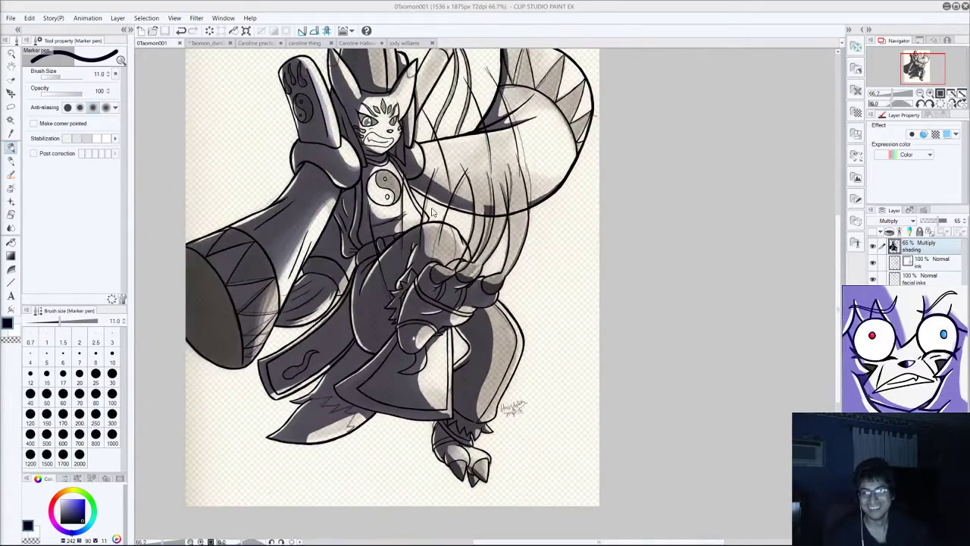
pyautogui.scroll(-2, 433, 212)
pyautogui.scroll(1, 450, 103)
pyautogui.scroll(2, 447, 97)
pyautogui.scroll(2, 447, 97)
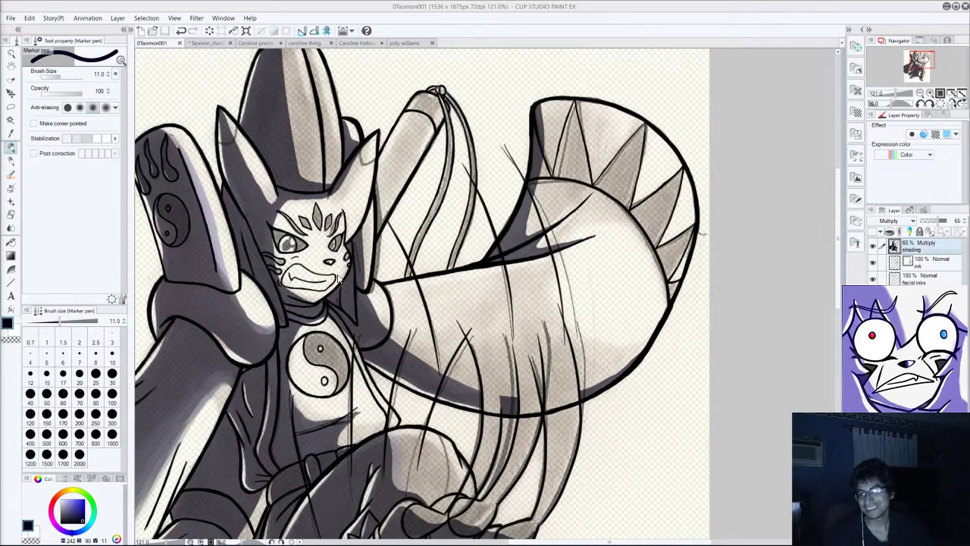
# Step: Show the facial and body colour layers to check them against the shading, and hide them again
pyautogui.click(873, 296)
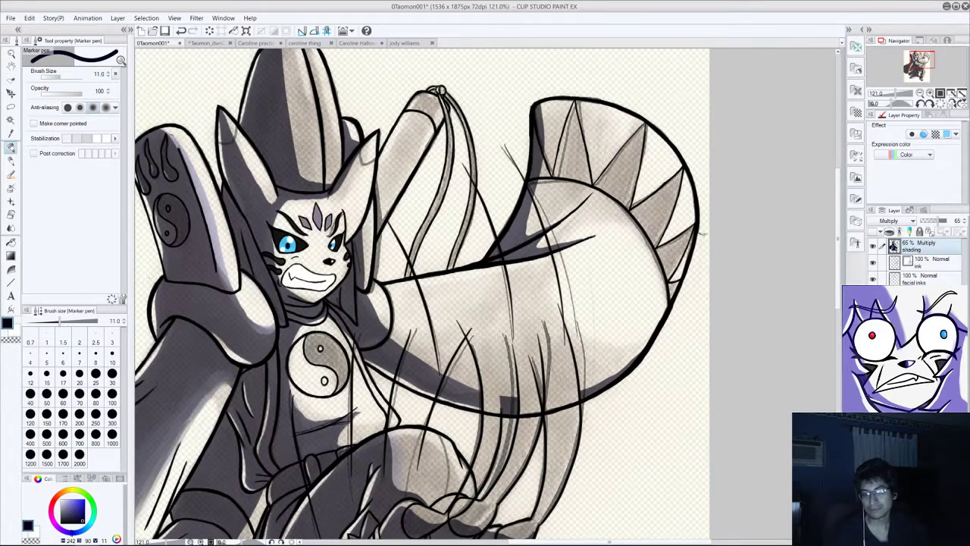
pyautogui.click(873, 312)
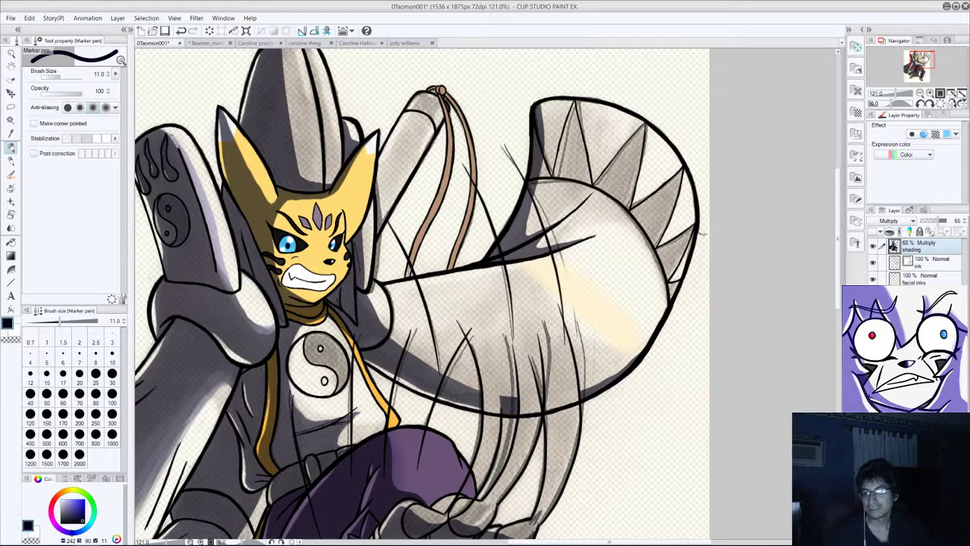
pyautogui.click(872, 312)
pyautogui.hotkey('ctrl', 'z')
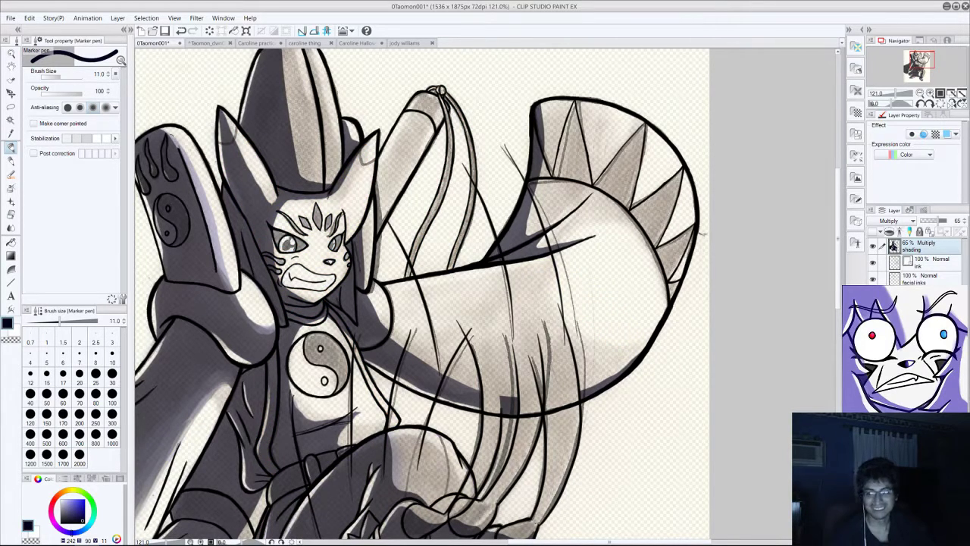
# Step: Try to shade the tube with hanging cords behind the ear using the Marker pen at size 11
pyautogui.click(11, 188)
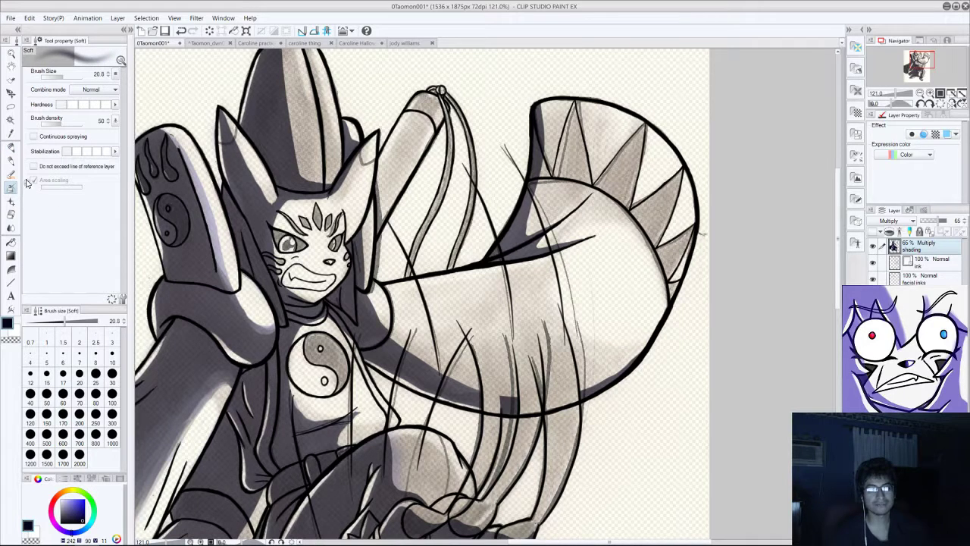
pyautogui.click(12, 147)
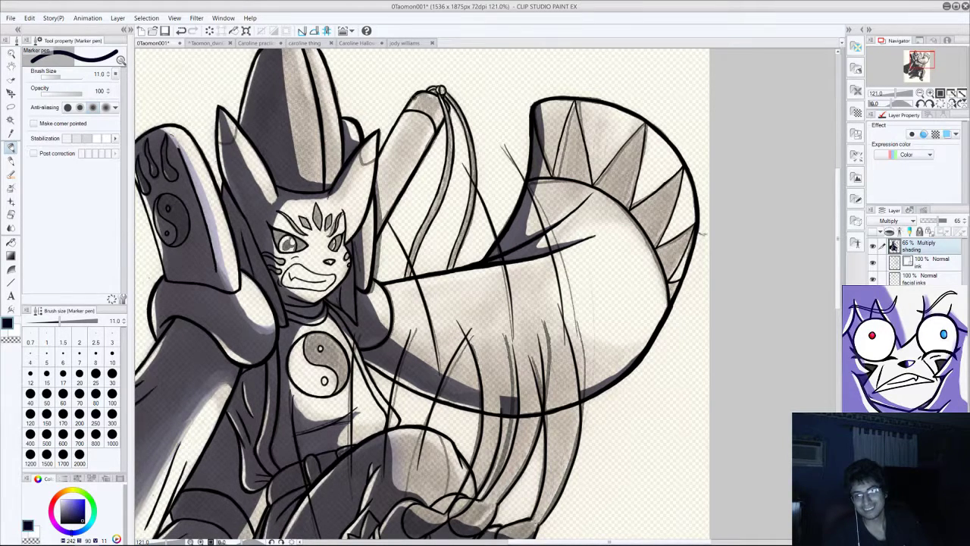
pyautogui.moveTo(414, 99); pyautogui.dragTo(377, 180)
pyautogui.moveTo(403, 118); pyautogui.dragTo(377, 174)
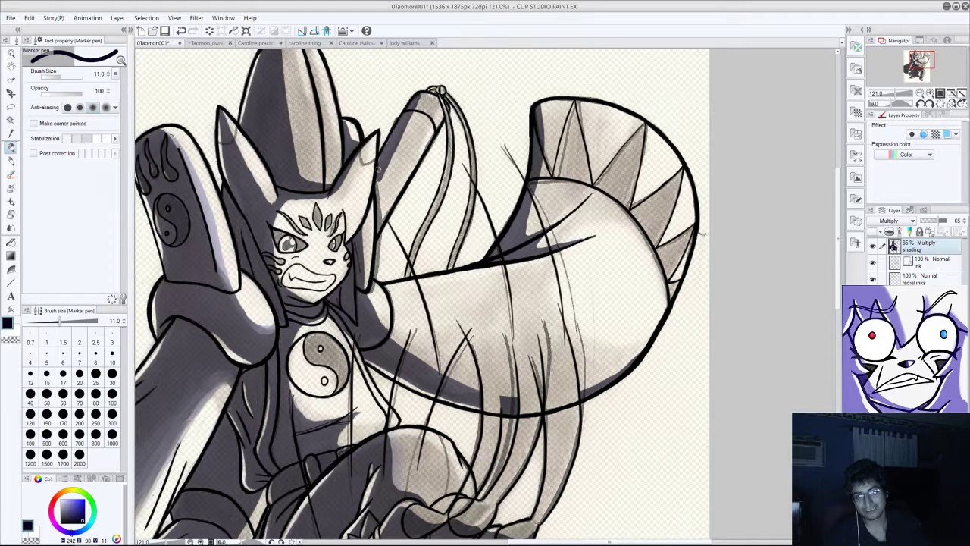
pyautogui.moveTo(383, 139); pyautogui.dragTo(379, 159)
pyautogui.hotkey('ctrl', 'z')
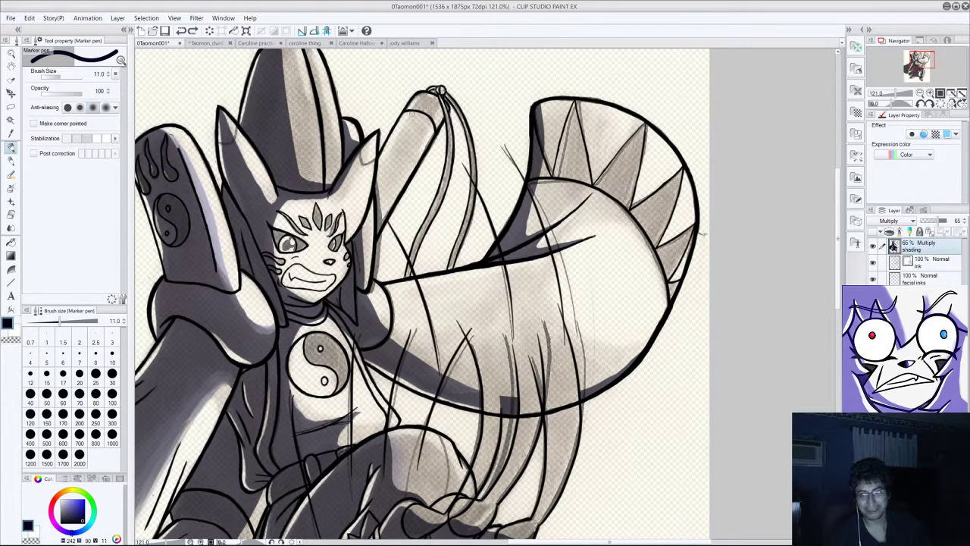
# Step: Try two more Marker pen shadow strokes down the tube behind the ear, and undo them
pyautogui.moveTo(419, 96); pyautogui.dragTo(385, 147)
pyautogui.moveTo(406, 113)
pyautogui.mouseDown()
pyautogui.moveTo(379, 165)
pyautogui.moveTo(381, 156)
pyautogui.moveTo(378, 197)
pyautogui.mouseUp()
pyautogui.hotkey('ctrl', 'z')
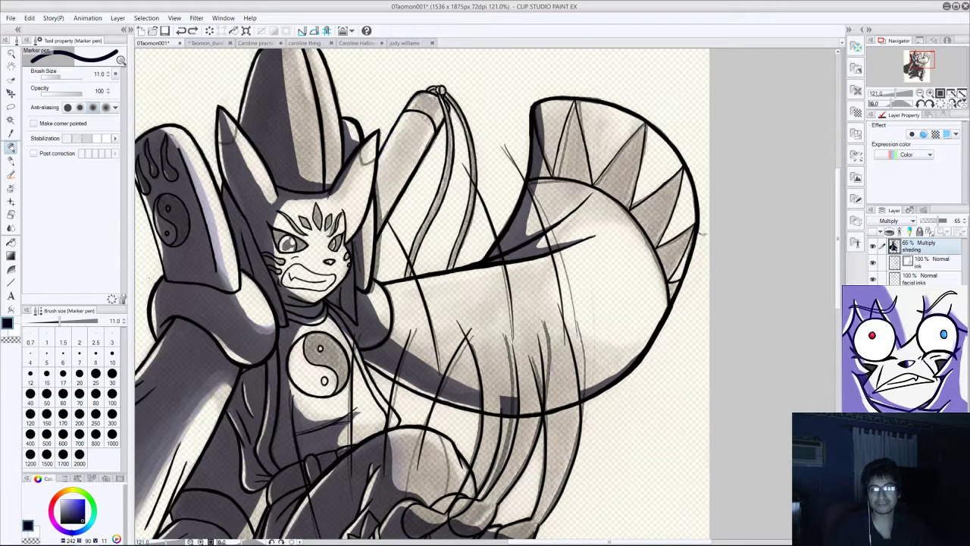
# Step: Pick the dark shadow colour from the hat and shade the tube's shadow edge with the Oil paint brush at size 5.3
pyautogui.click(11, 132)
pyautogui.click(287, 114)
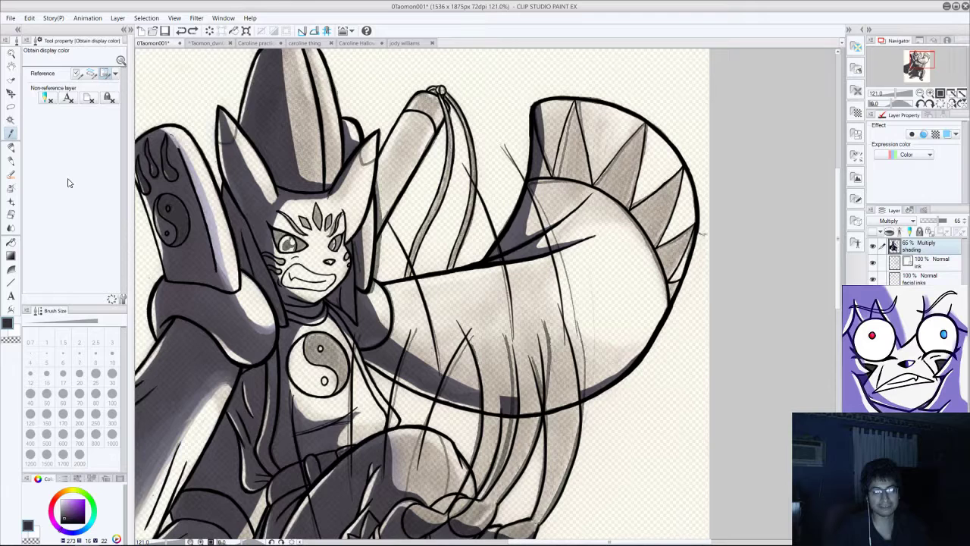
pyautogui.click(11, 172)
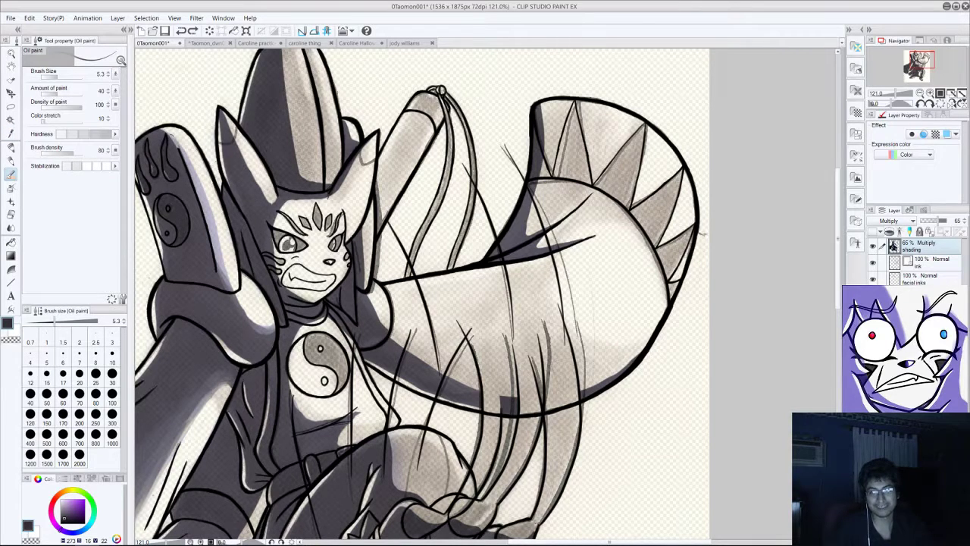
pyautogui.moveTo(404, 113)
pyautogui.mouseDown()
pyautogui.moveTo(378, 162)
pyautogui.moveTo(380, 227)
pyautogui.mouseUp()
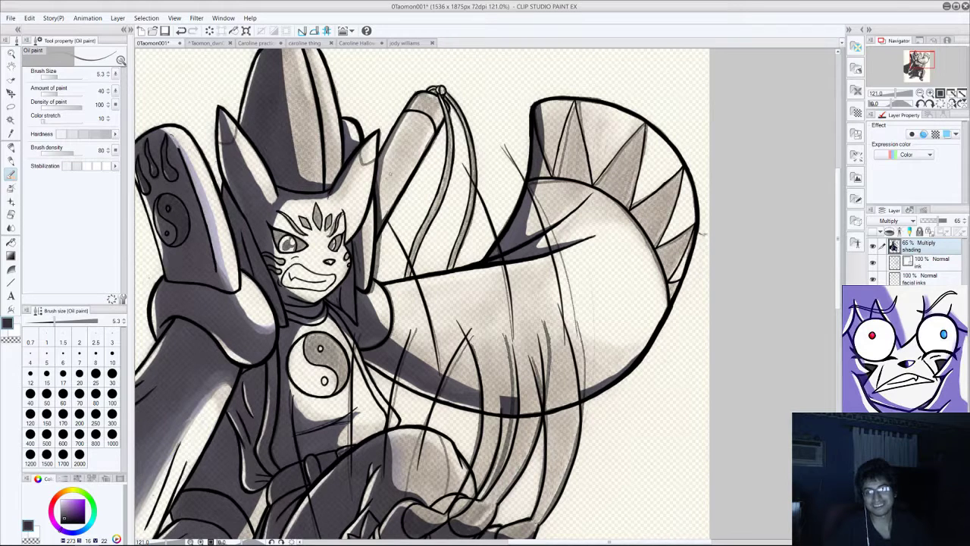
pyautogui.moveTo(416, 95)
pyautogui.mouseDown()
pyautogui.moveTo(391, 152)
pyautogui.moveTo(408, 114)
pyautogui.mouseUp()
pyautogui.moveTo(402, 123); pyautogui.dragTo(380, 189)
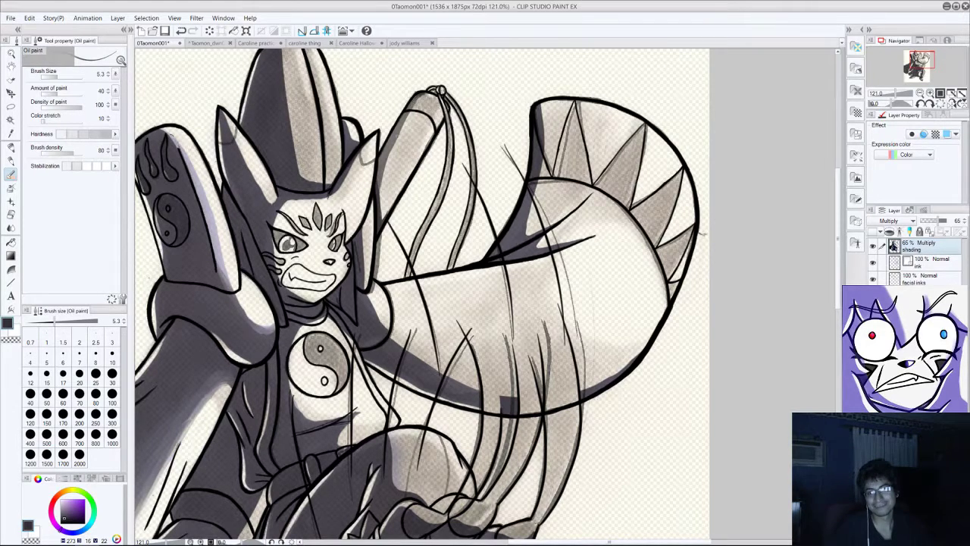
pyautogui.moveTo(397, 135); pyautogui.dragTo(382, 181)
pyautogui.moveTo(389, 158); pyautogui.dragTo(378, 195)
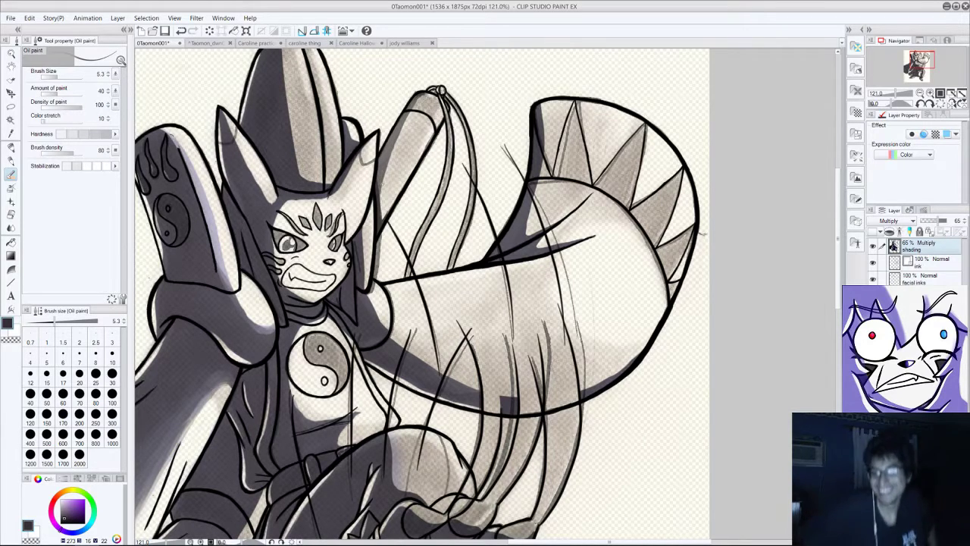
# Step: Check the new tube shading on the whole figure and save the file
pyautogui.scroll(-3, 394, 227)
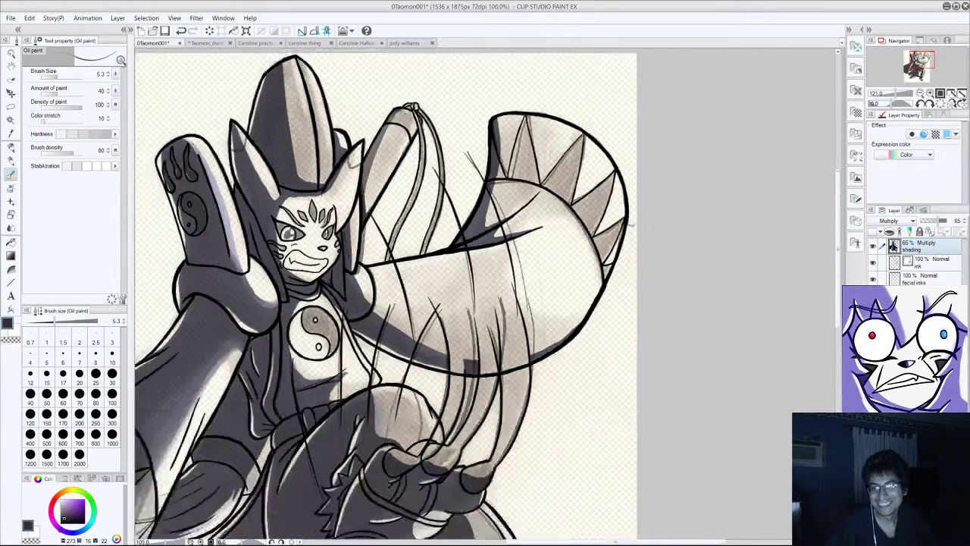
pyautogui.scroll(1, 487, 394)
pyautogui.hotkey('ctrl', '-')
pyautogui.hotkey('ctrl', '-')
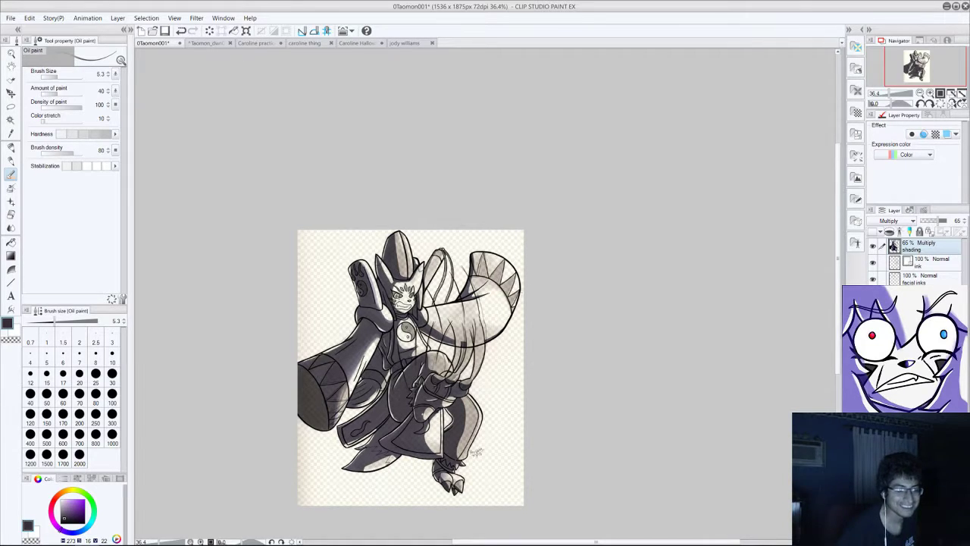
pyautogui.hotkey('ctrl', 's')
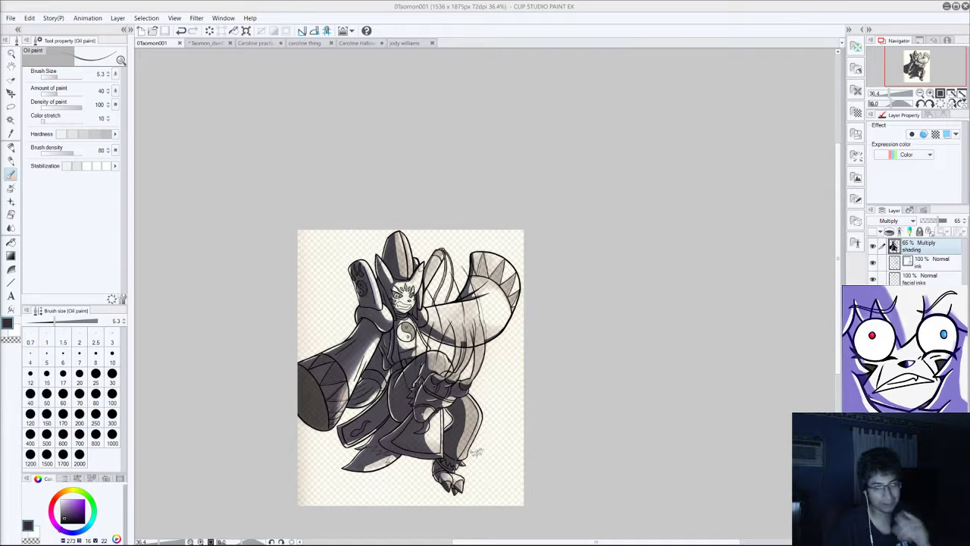
# Step: Show the hidden clothing, body and facial colour layers and examine the whole coloured figure together with the shading
pyautogui.scroll(3, 444, 409)
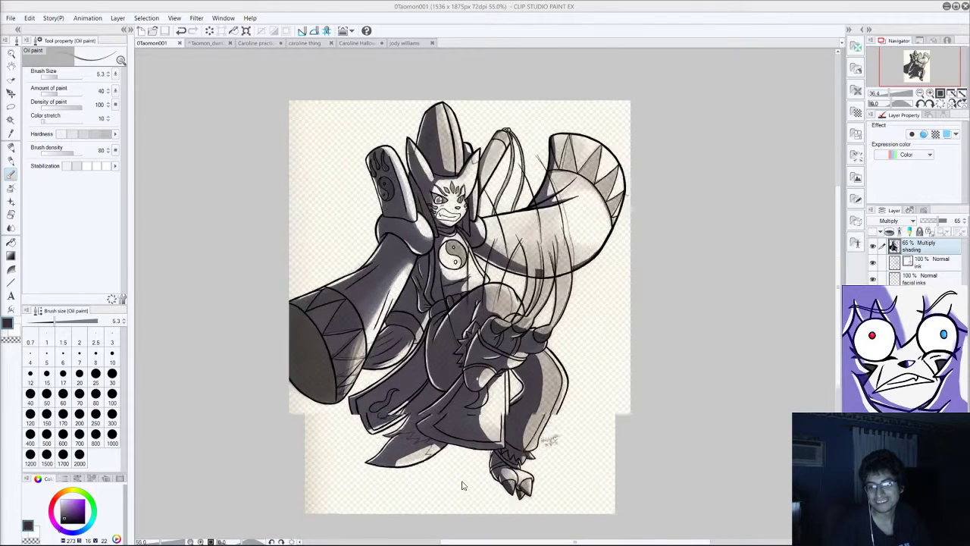
pyautogui.click(873, 312)
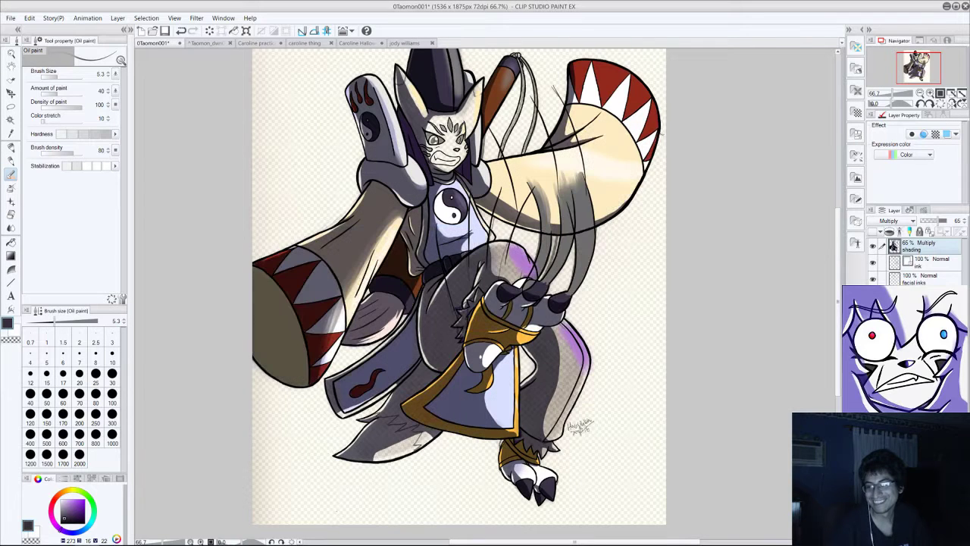
pyautogui.click(873, 329)
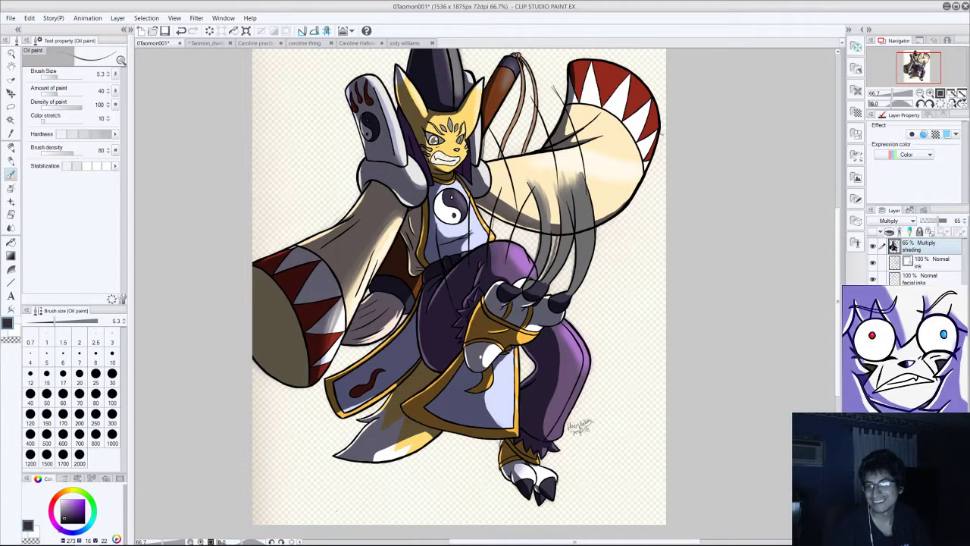
pyautogui.click(873, 346)
pyautogui.scroll(-4, 586, 296)
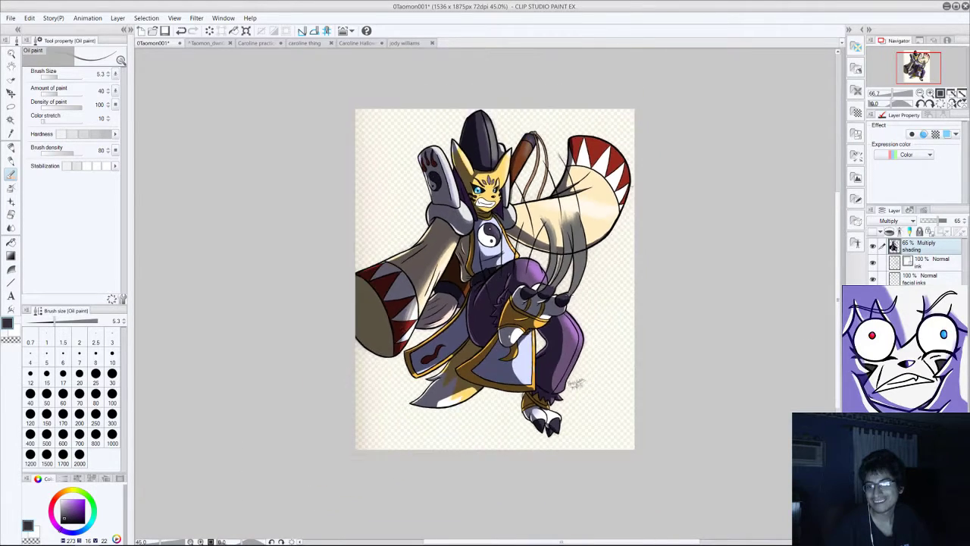
pyautogui.scroll(3, 630, 299)
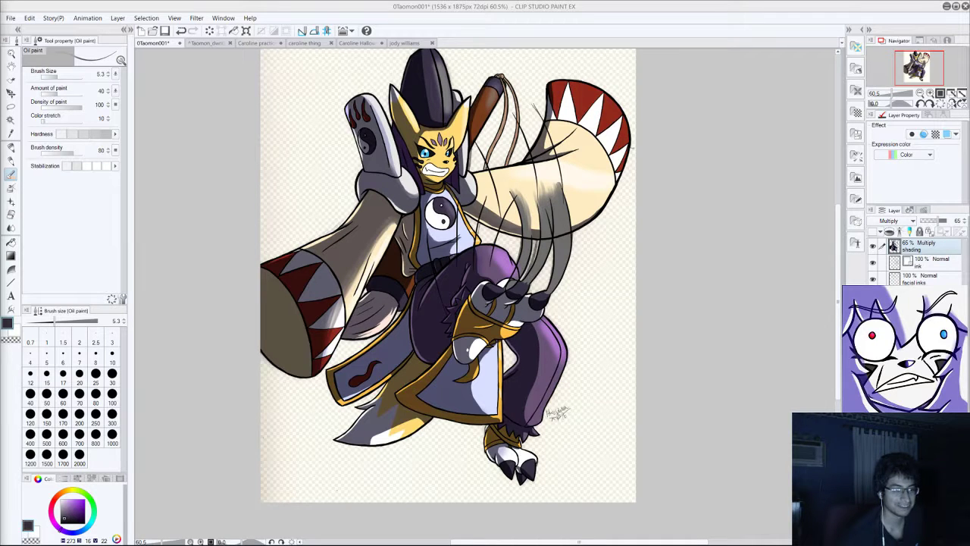
pyautogui.scroll(-2, 491, 311)
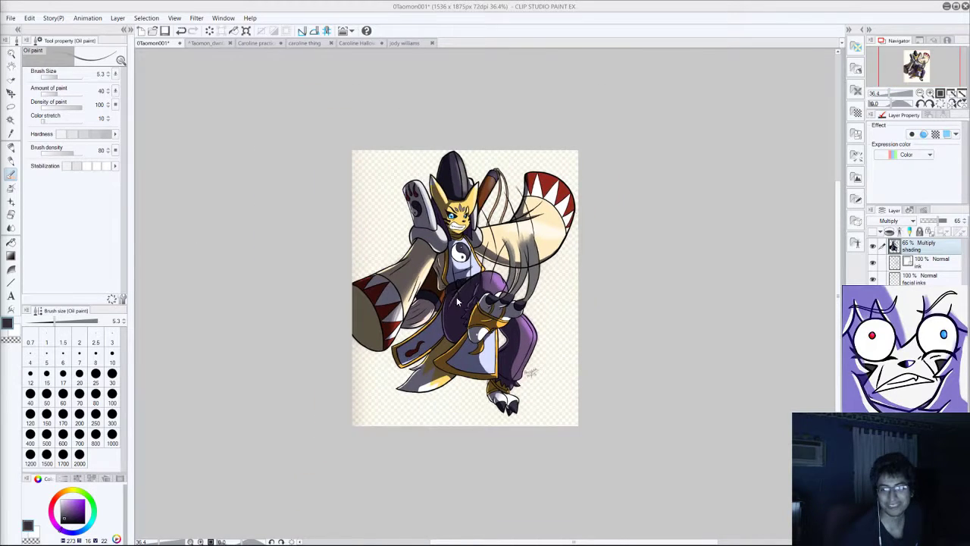
pyautogui.scroll(1, 453, 291)
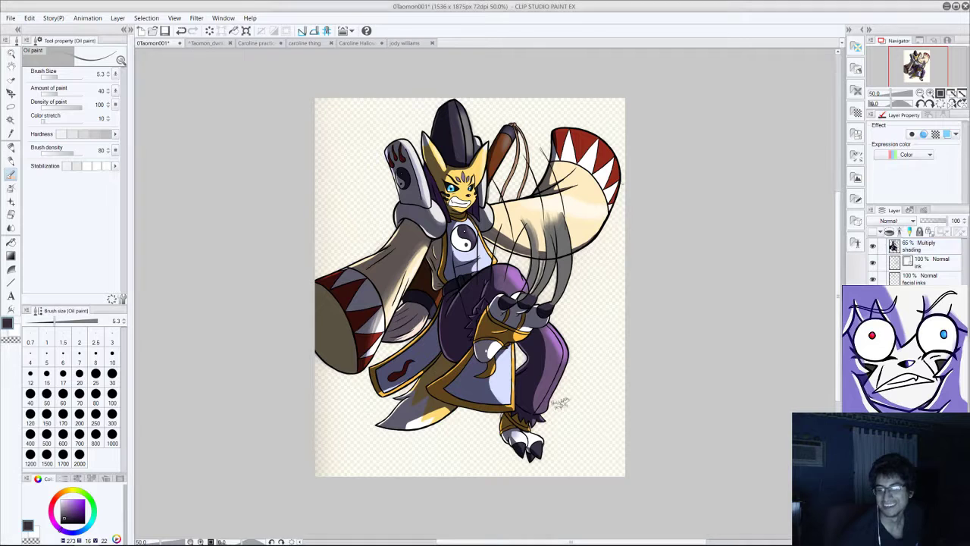
# Step: Try shifting the clothing colours to a hue of 166 with the Hue/Saturation/Luminosity correction, and cancel it
pyautogui.click(152, 18)
pyautogui.moveTo(128, 21)
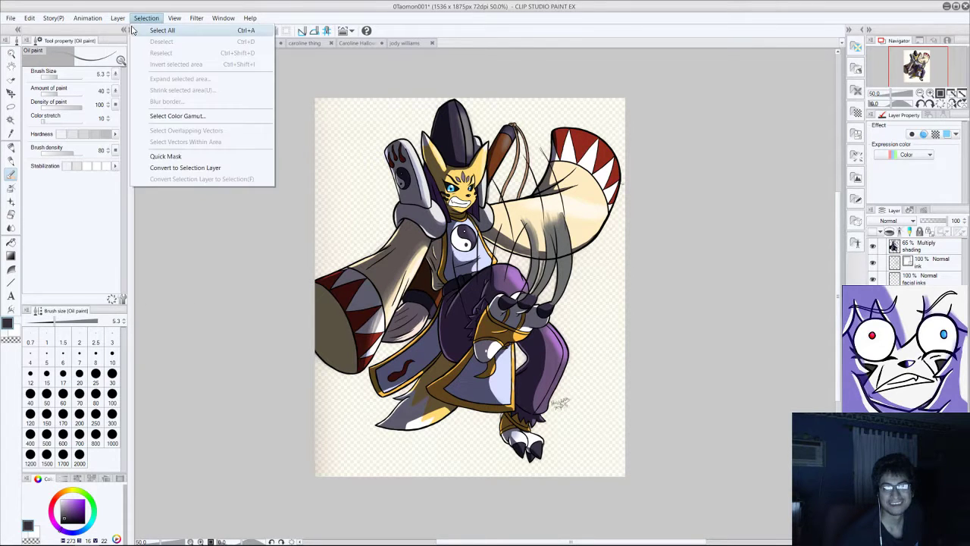
pyautogui.moveTo(29, 17)
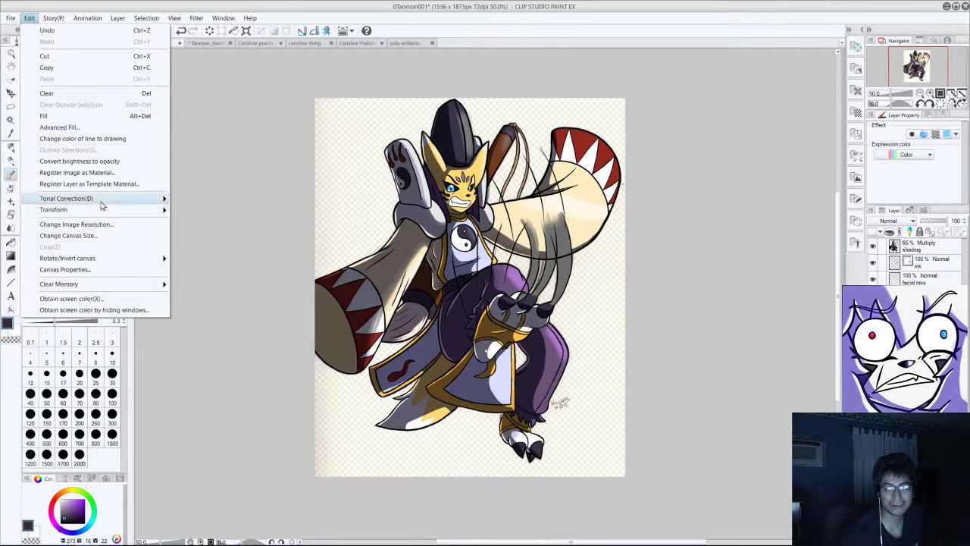
pyautogui.moveTo(133, 199)
pyautogui.click(209, 213)
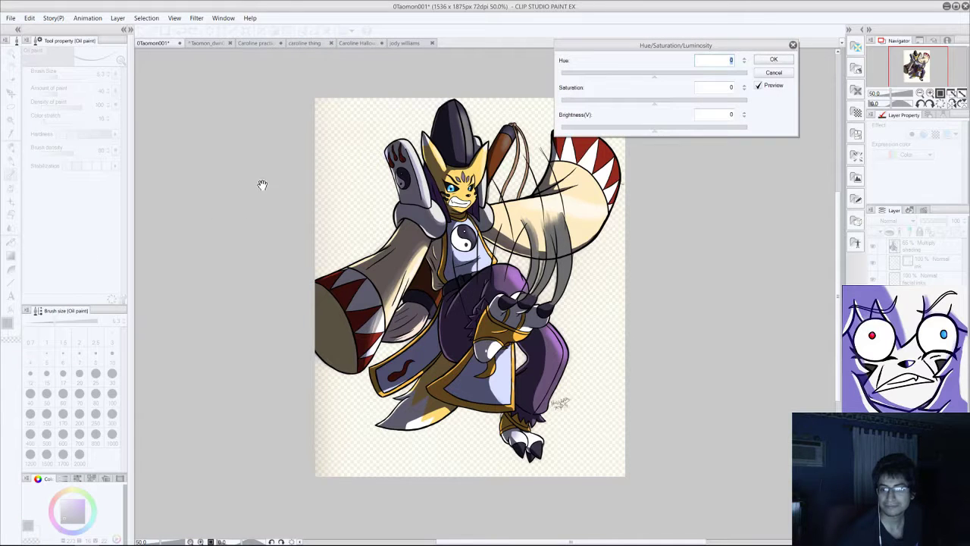
pyautogui.moveTo(655, 81); pyautogui.dragTo(740, 98)
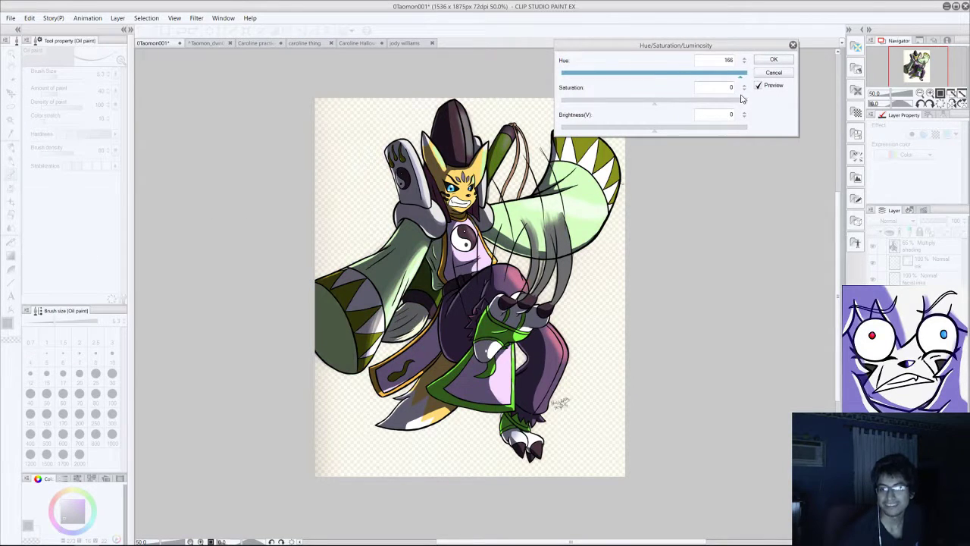
pyautogui.click(772, 72)
# Step: Open the Brightness/Contrast correction for the clothing colours and cancel it
pyautogui.click(26, 19)
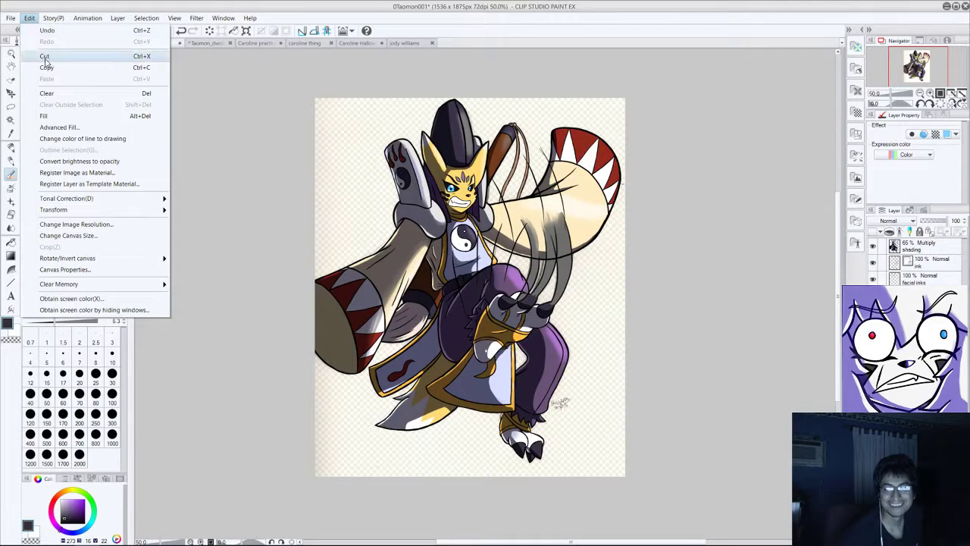
pyautogui.moveTo(55, 21)
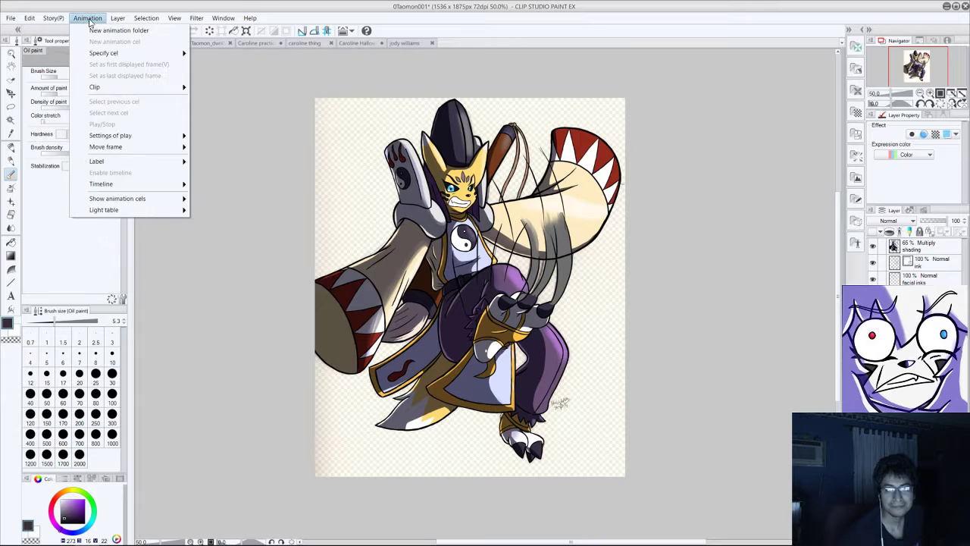
pyautogui.moveTo(117, 18)
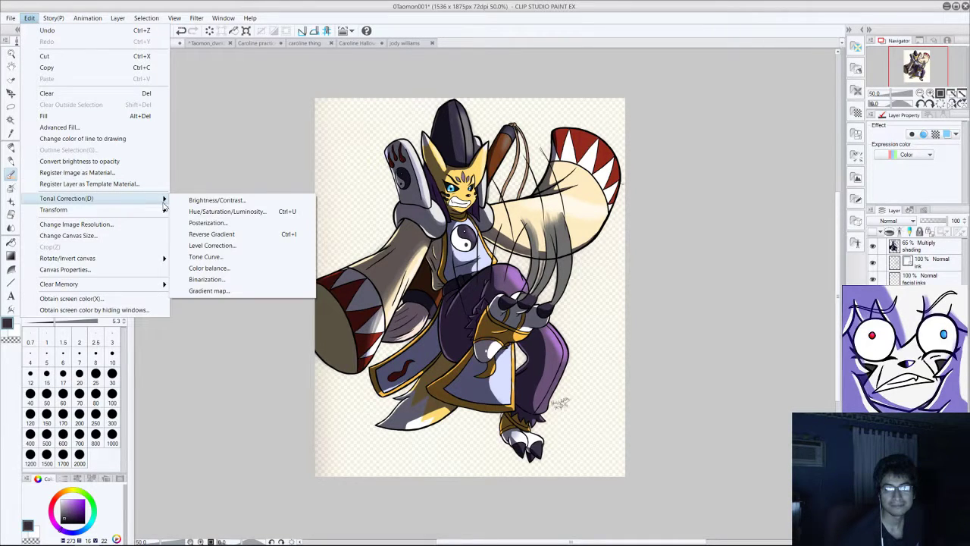
pyautogui.click(191, 200)
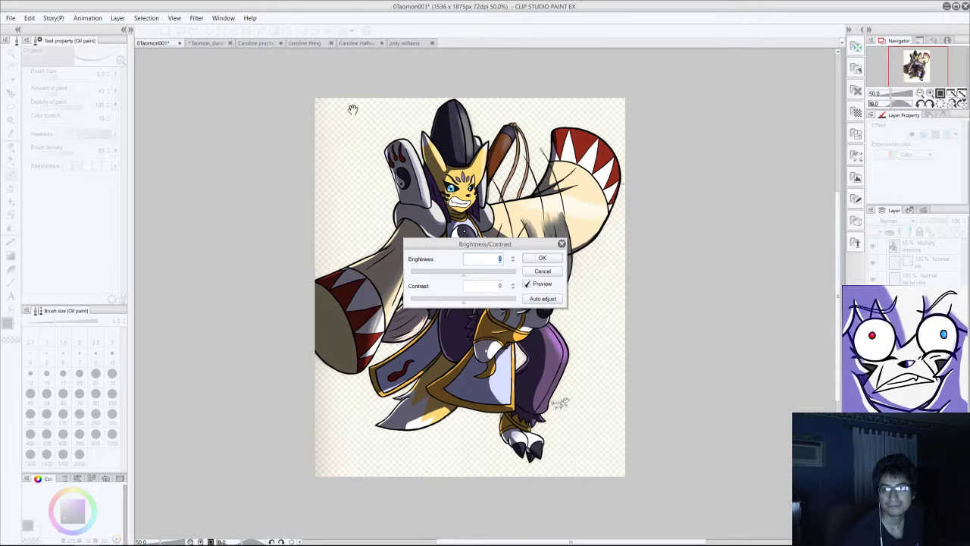
pyautogui.click(544, 273)
pyautogui.click(31, 18)
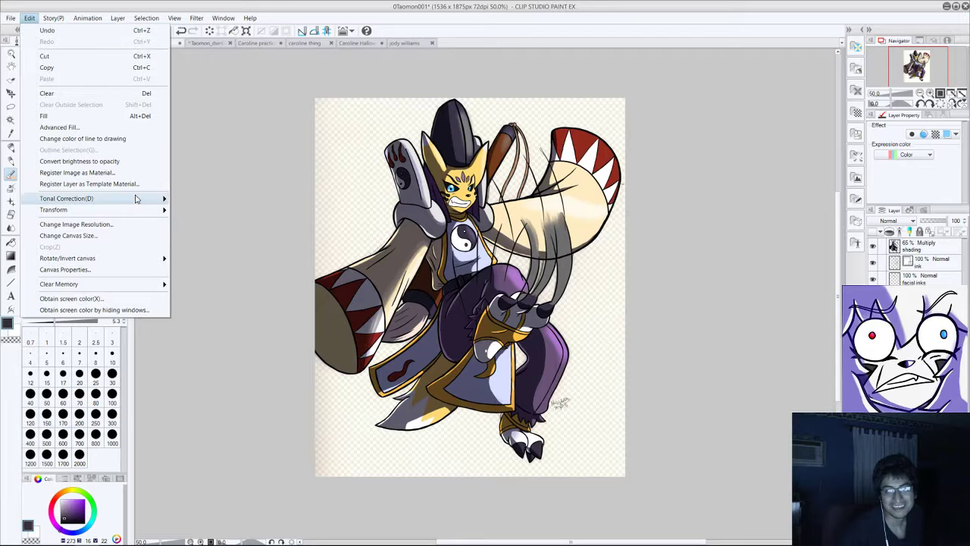
pyautogui.moveTo(136, 198)
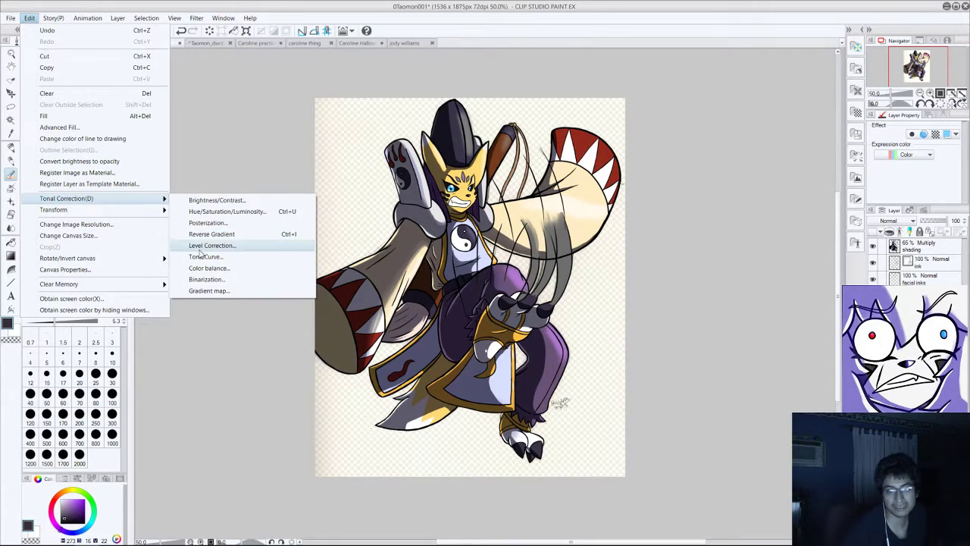
pyautogui.press('Escape')
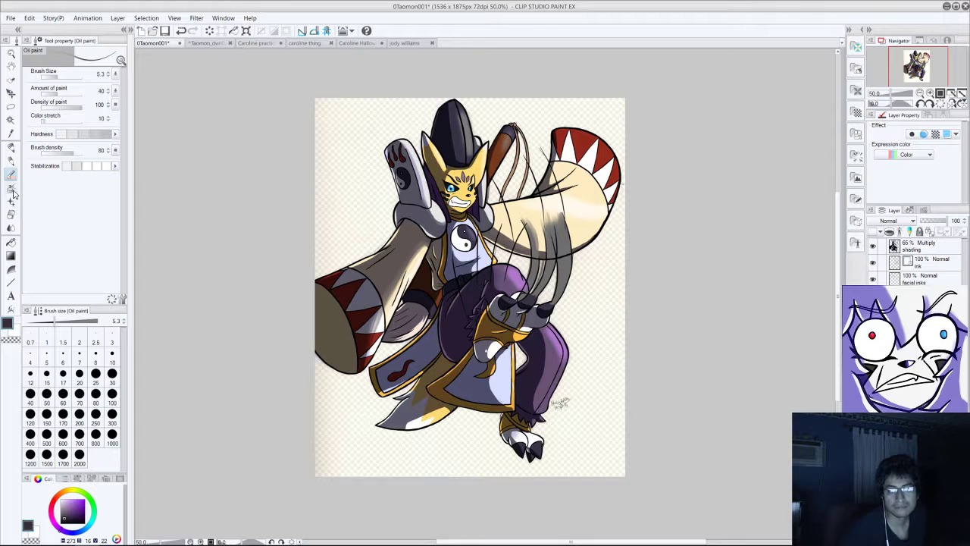
pyautogui.click(85, 19)
pyautogui.moveTo(31, 20)
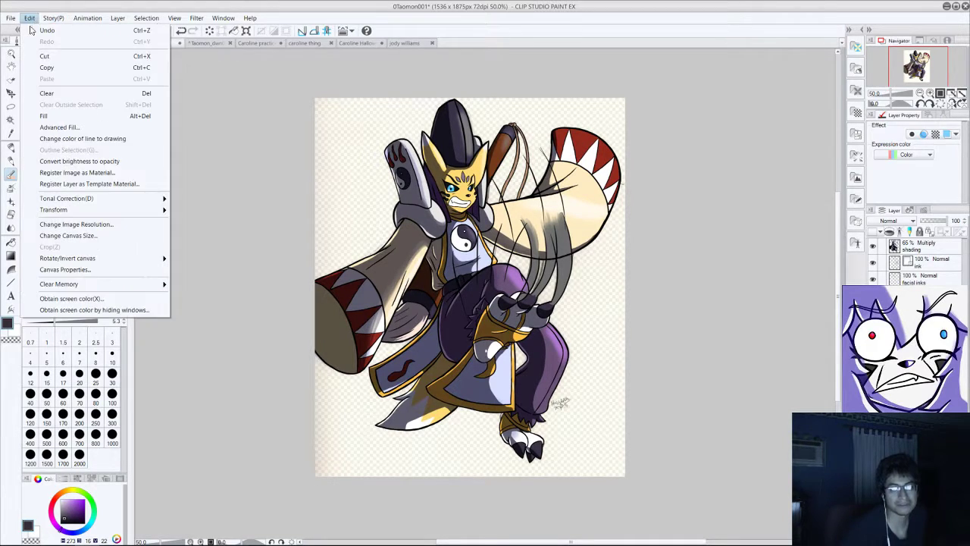
pyautogui.moveTo(107, 199)
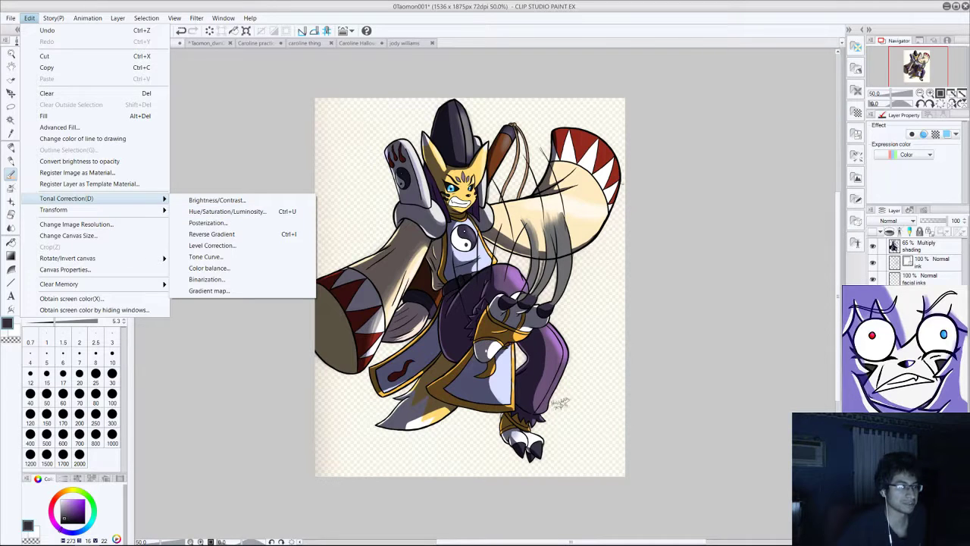
pyautogui.press('Escape')
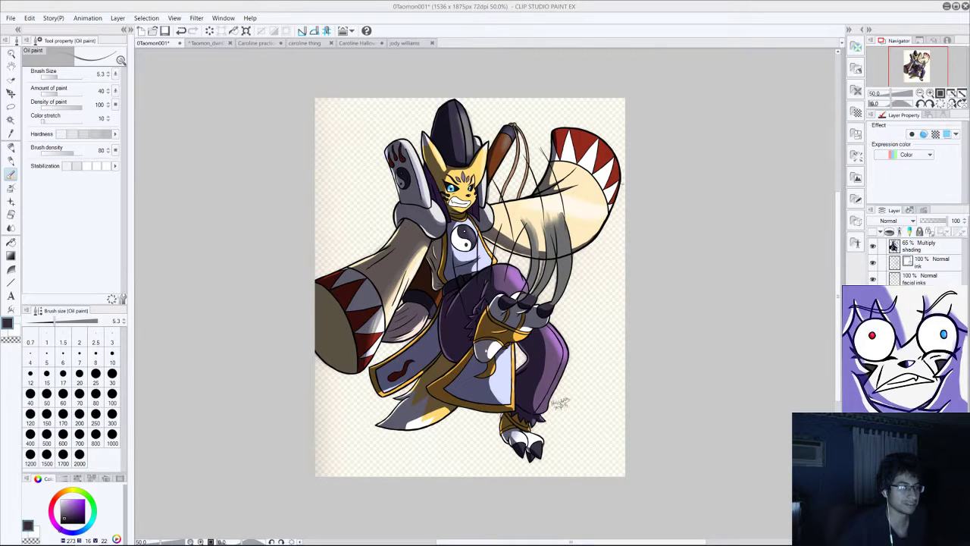